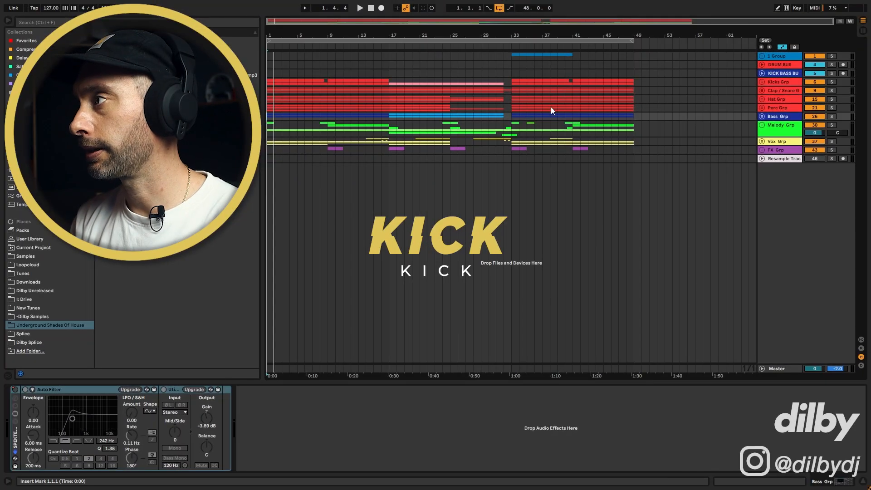
Unfold the Kicks group, play it soloed from bar 5, and solo its Kick track
{"action": "left_click", "coordinate": [780, 82]}
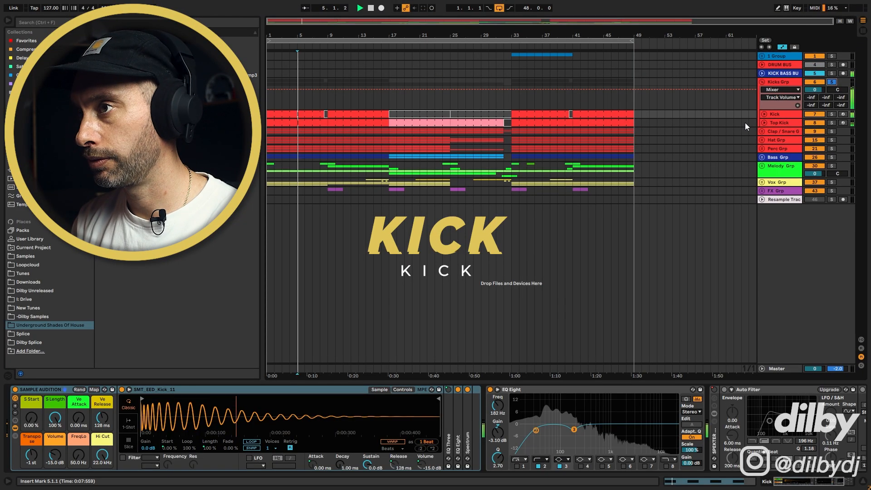
{"action": "key", "text": "space"}
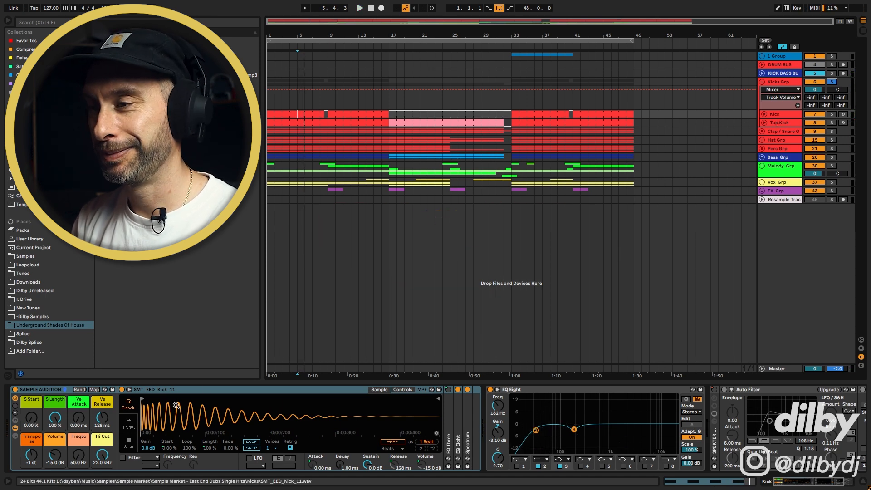
{"action": "left_click", "coordinate": [832, 115]}
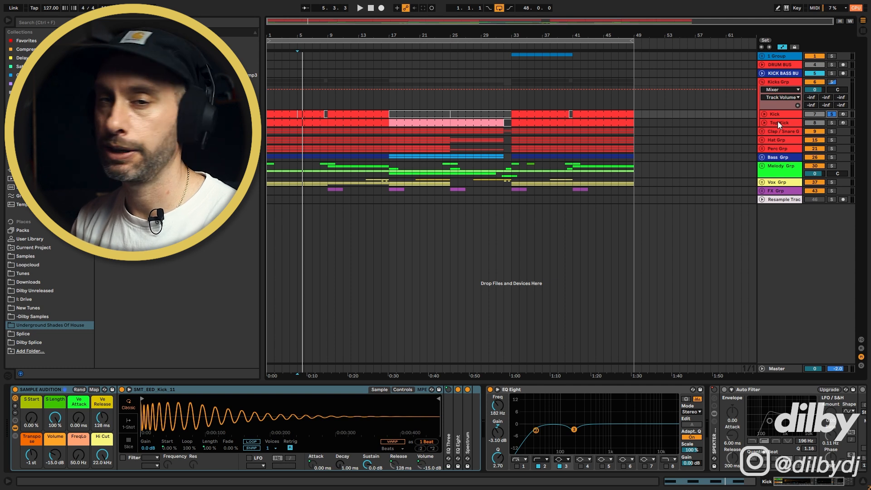
Solo the Top Kick track and play it back on its own to hear the layer
{"action": "left_click", "coordinate": [791, 122]}
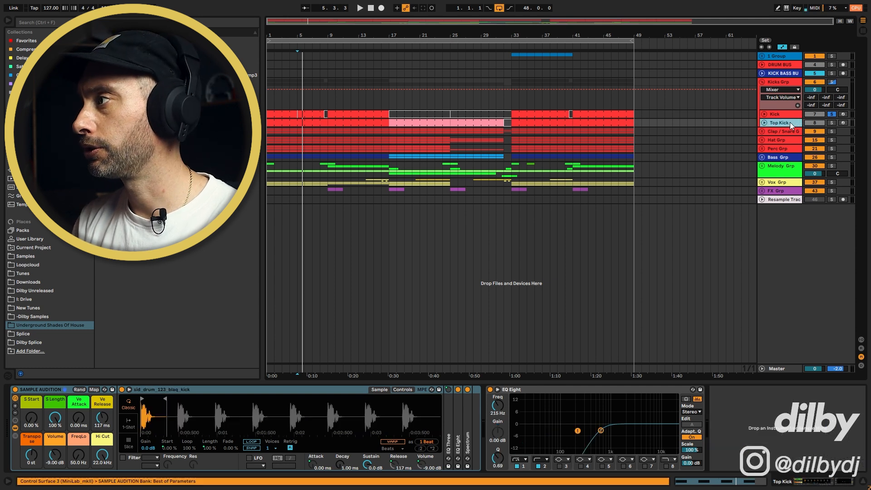
{"action": "left_click", "coordinate": [833, 122]}
{"action": "key", "text": "space"}
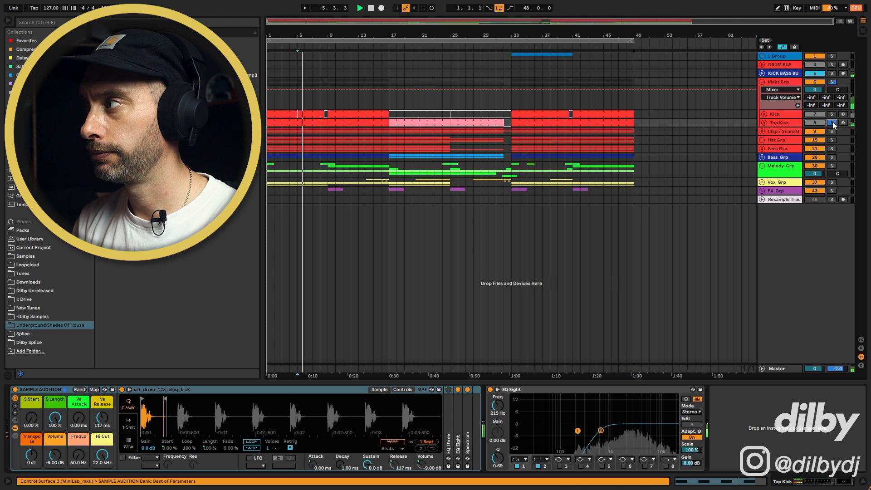
{"action": "key", "text": "space"}
{"action": "left_click", "coordinate": [787, 122]}
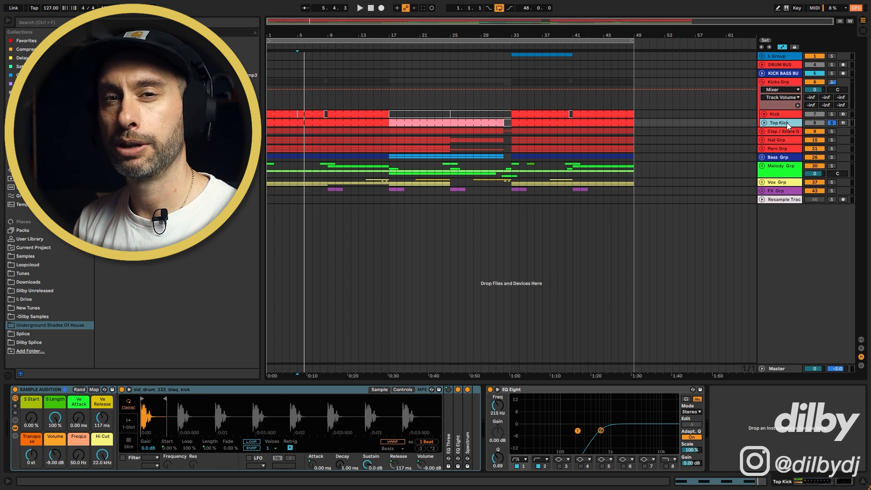
Solo the whole Kicks group and play both kick layers together from bar 5
{"action": "left_click", "coordinate": [832, 81]}
{"action": "key", "text": "space"}
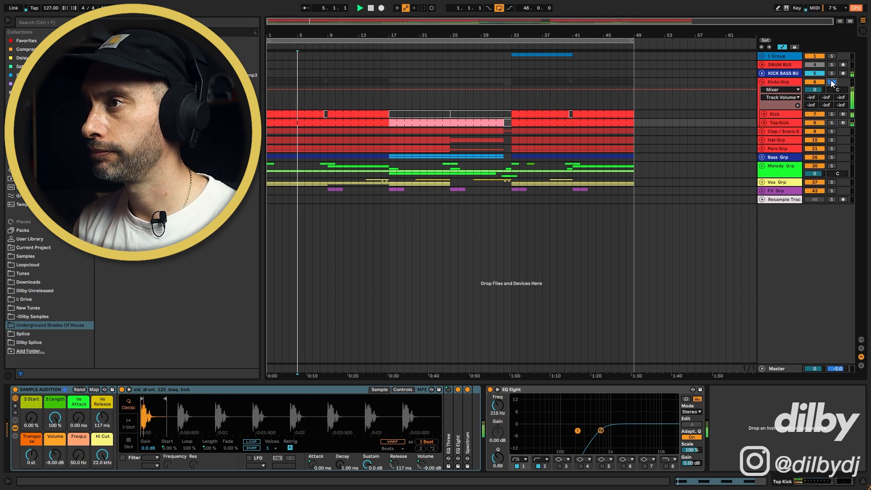
{"action": "key", "text": "space"}
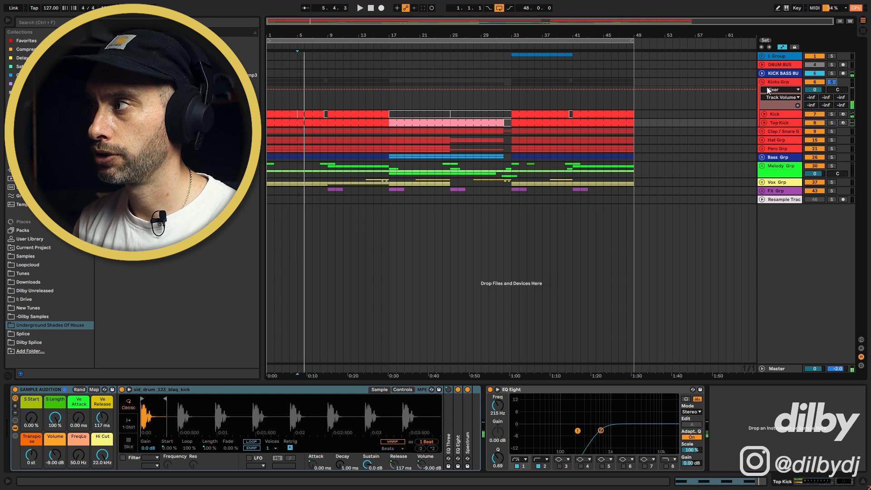
Collapse the Kicks group and unfold the Clap / Snare group to show its tracks
{"action": "left_click", "coordinate": [763, 83]}
{"action": "left_click", "coordinate": [778, 90]}
{"action": "left_click", "coordinate": [761, 90]}
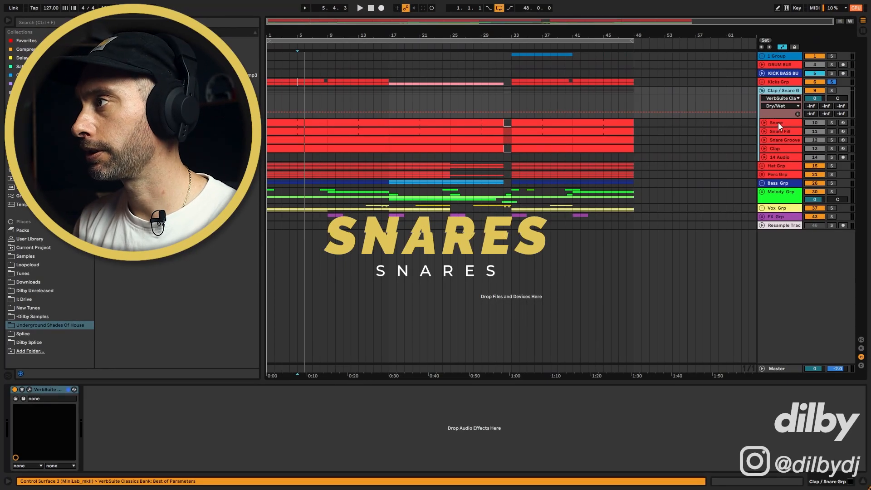
Play the Snare track soloed from bar 1 and locate its dt02_snare-lay_dirty80s sample in the browser
{"action": "left_click", "coordinate": [799, 107]}
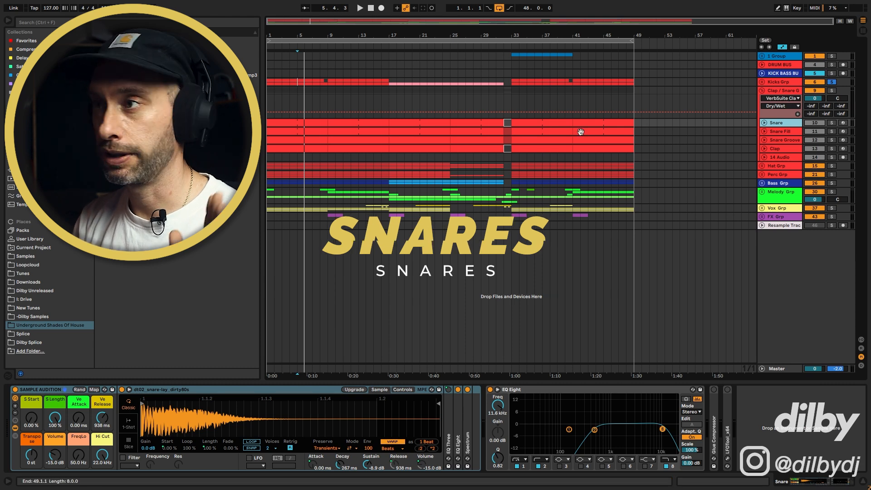
{"action": "left_click", "coordinate": [316, 124]}
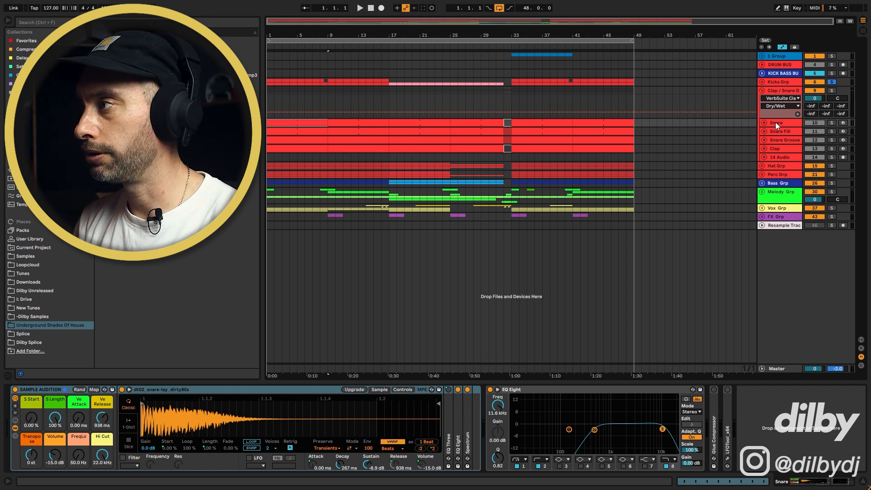
{"action": "left_click", "coordinate": [831, 123]}
{"action": "key", "text": "space"}
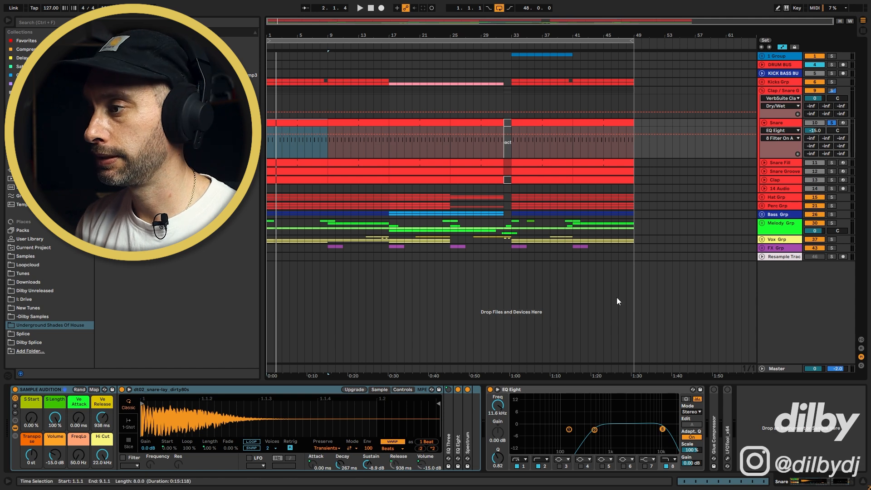
{"action": "right_click", "coordinate": [254, 413]}
{"action": "left_click", "coordinate": [274, 425]}
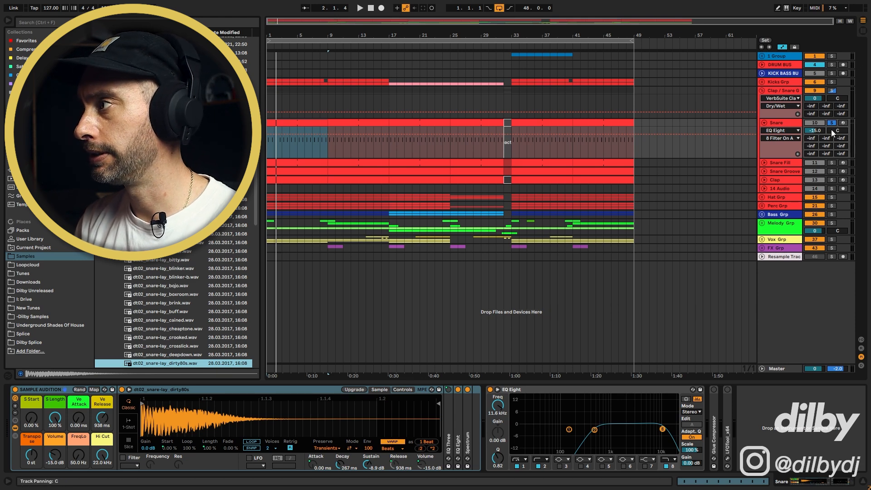
Unfold the Snare Fill track, add it to the soloed Snare track and play both from bar 4
{"action": "left_click", "coordinate": [323, 161]}
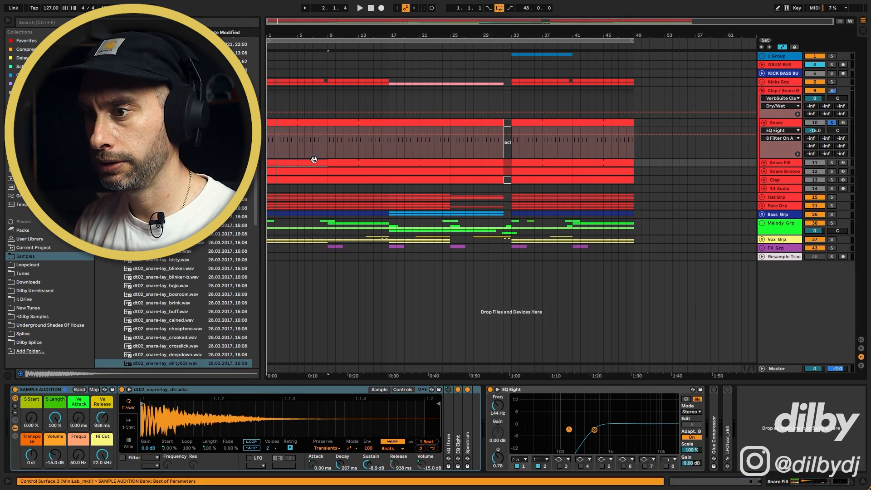
{"action": "left_click", "coordinate": [764, 163]}
{"action": "left_click", "coordinate": [290, 190]}
{"action": "key", "text": "space"}
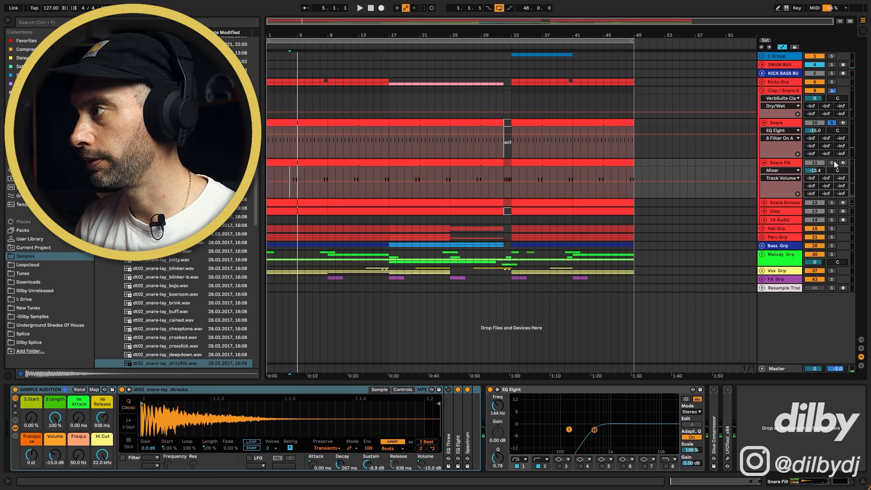
{"action": "left_click", "coordinate": [835, 162], "text": "ctrl"}
{"action": "key", "text": "space"}
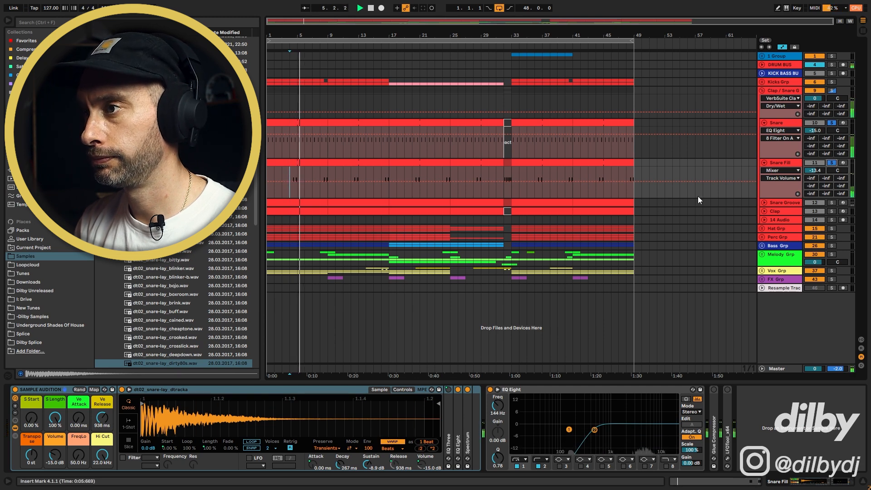
{"action": "key", "text": "space"}
Unfold the Snare Groove track and audition its part with the kick and snare groups from bars 4 and 8
{"action": "left_click", "coordinate": [765, 202]}
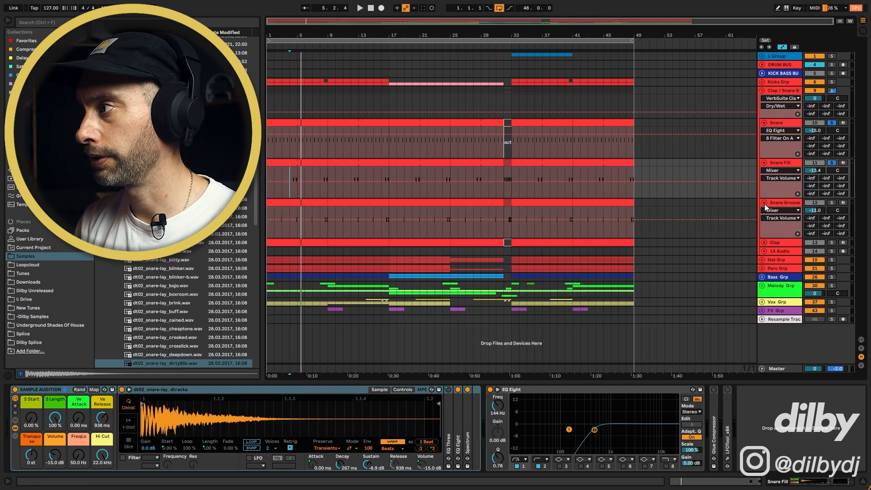
{"action": "left_click", "coordinate": [276, 228]}
{"action": "left_click_drag", "start_coordinate": [282, 36], "coordinate": [281, 59]}
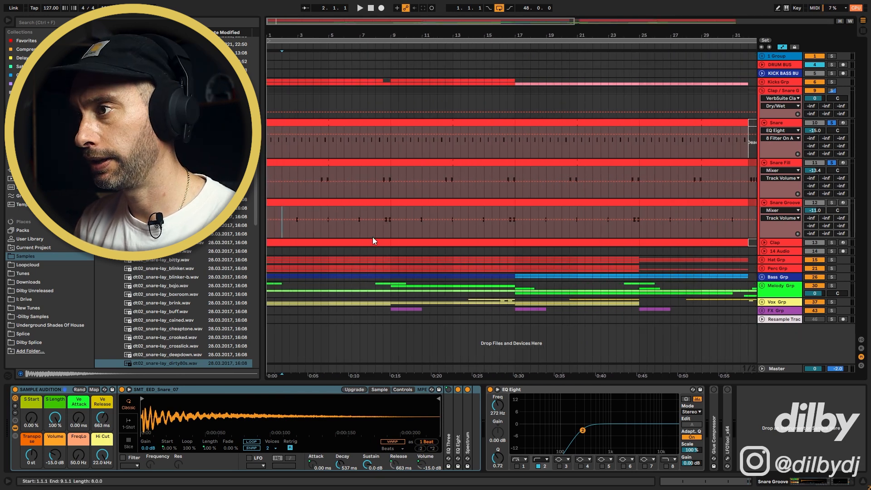
{"action": "left_click_drag", "start_coordinate": [383, 227], "coordinate": [391, 227]}
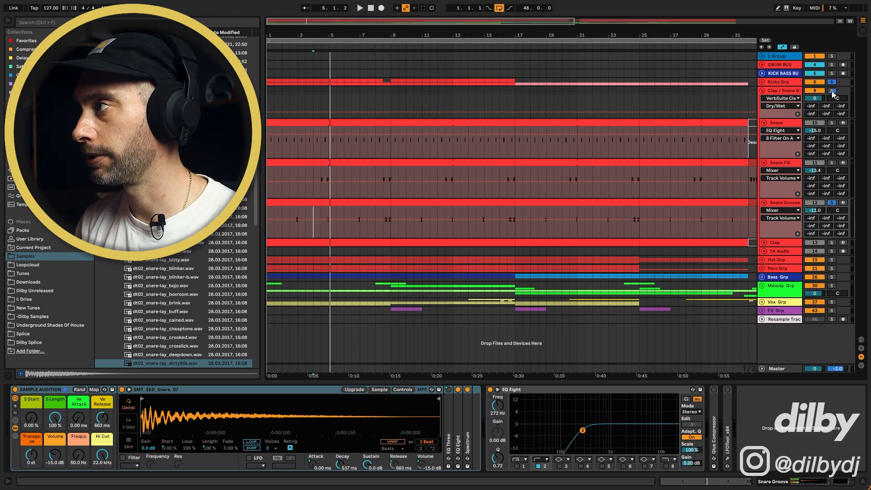
{"action": "key", "text": "space"}
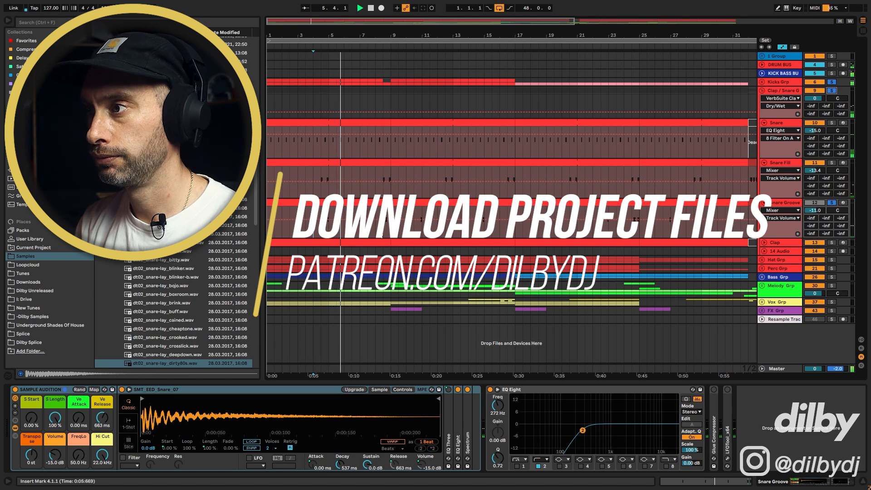
{"action": "left_click", "coordinate": [377, 222]}
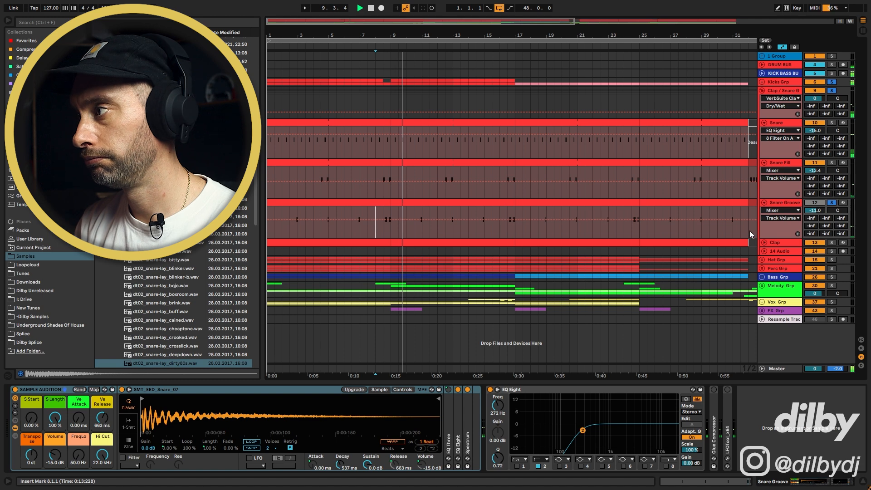
Unfold the Clap track and play back its part within the soloed kick and snare groups
{"action": "left_click", "coordinate": [764, 243]}
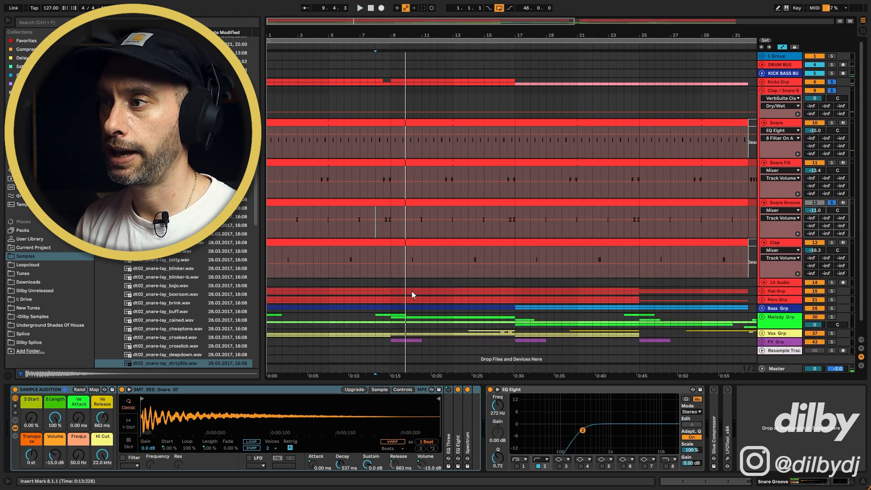
{"action": "left_click", "coordinate": [345, 273]}
{"action": "key", "text": "space"}
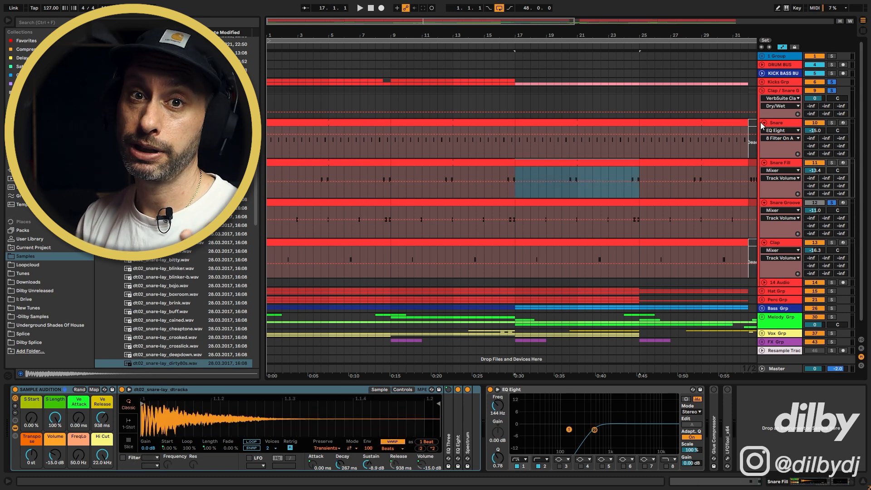
Move on to the Hat group, unfold its Open Hat track and open the MIDI notes of its clip at bar 8
{"action": "left_click", "coordinate": [761, 122]}
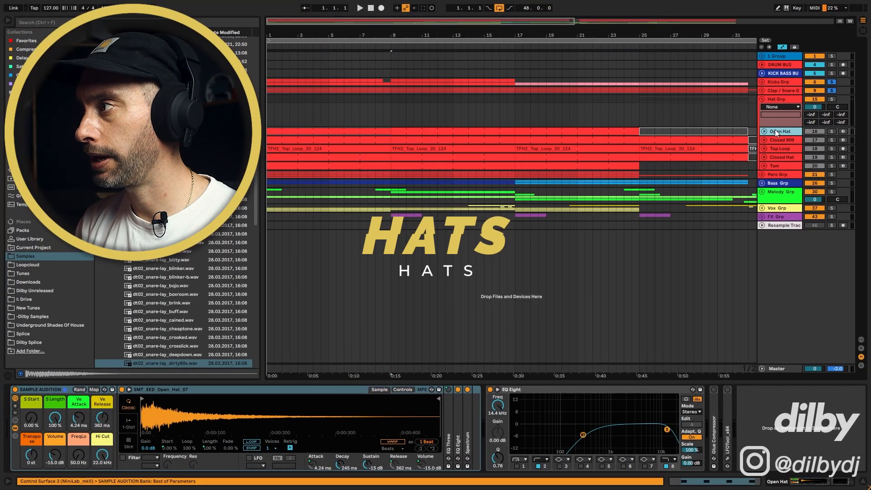
{"action": "left_click", "coordinate": [765, 132]}
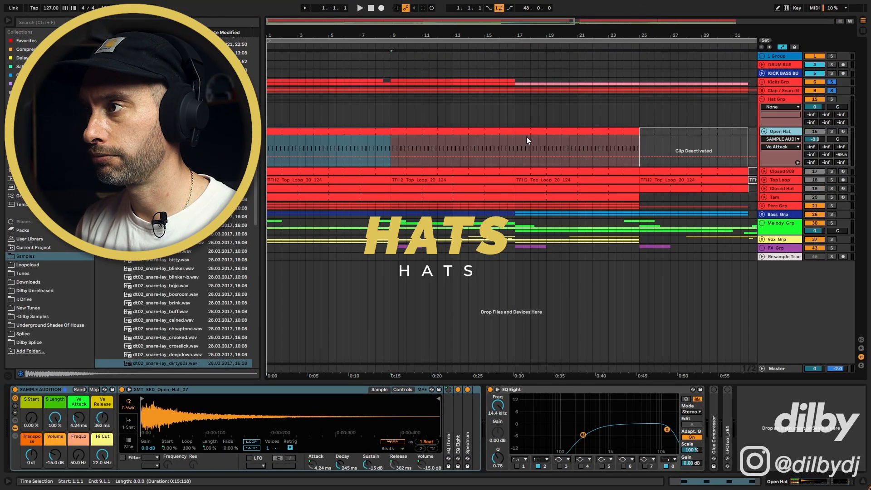
{"action": "double_click", "coordinate": [379, 136]}
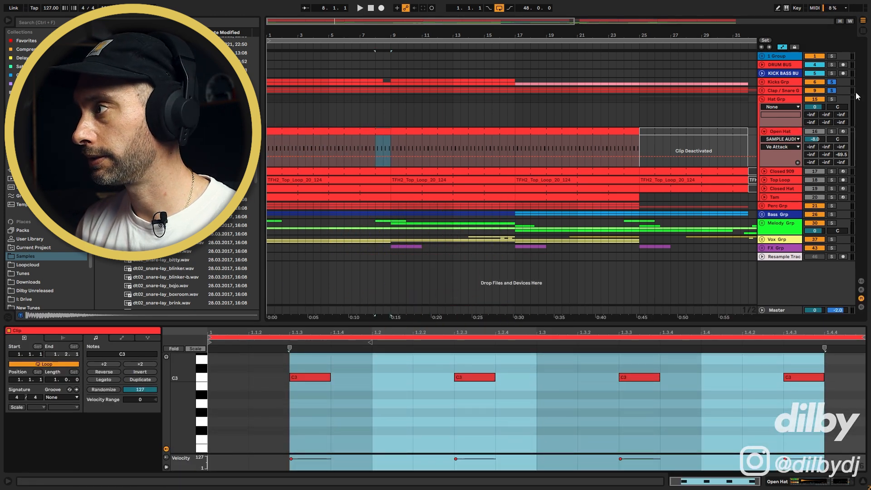
Solo the Open Hat track and play it back from bar 8
{"action": "left_click", "coordinate": [832, 132]}
{"action": "key", "text": "space"}
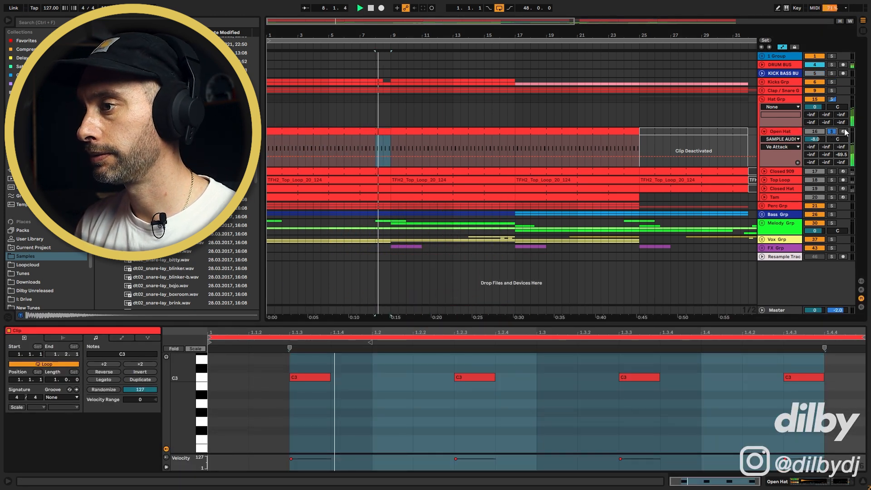
{"action": "key", "text": "space"}
Solo the Closed 909 track, show its clip's notes and audition it from bar 1, alone and with the Open Hat
{"action": "left_click", "coordinate": [787, 172]}
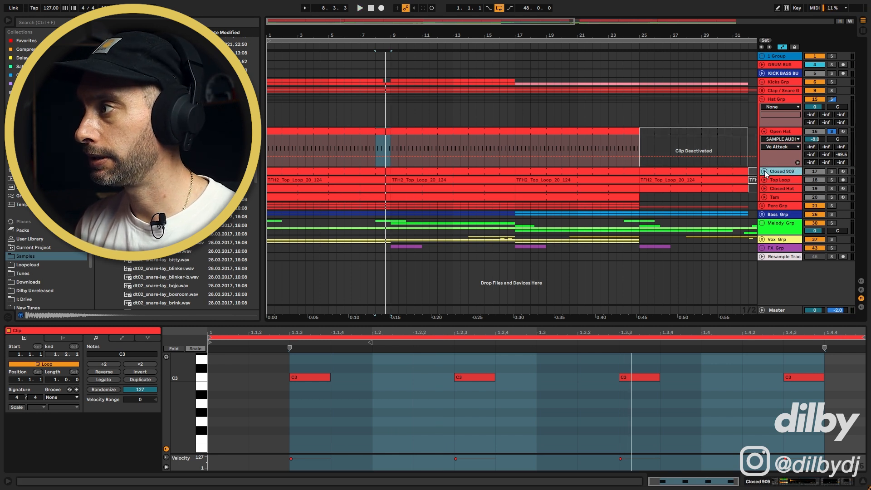
{"action": "left_click", "coordinate": [832, 172]}
{"action": "left_click", "coordinate": [542, 171]}
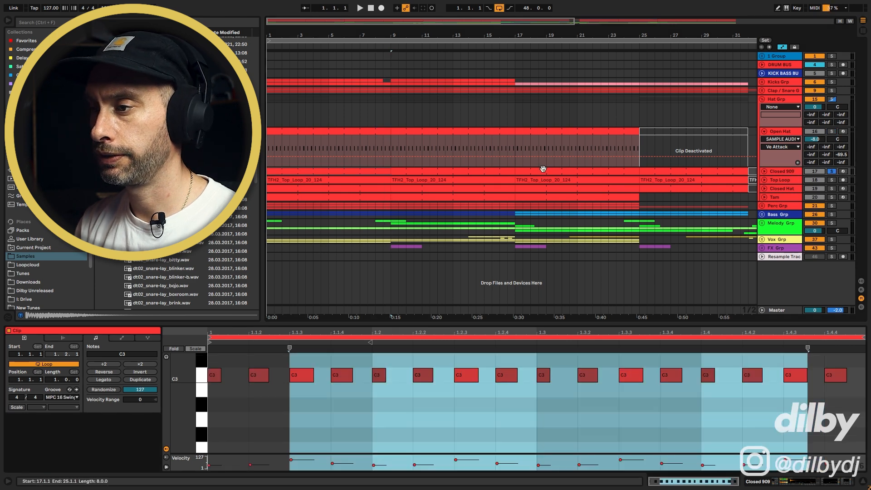
{"action": "left_click", "coordinate": [238, 408]}
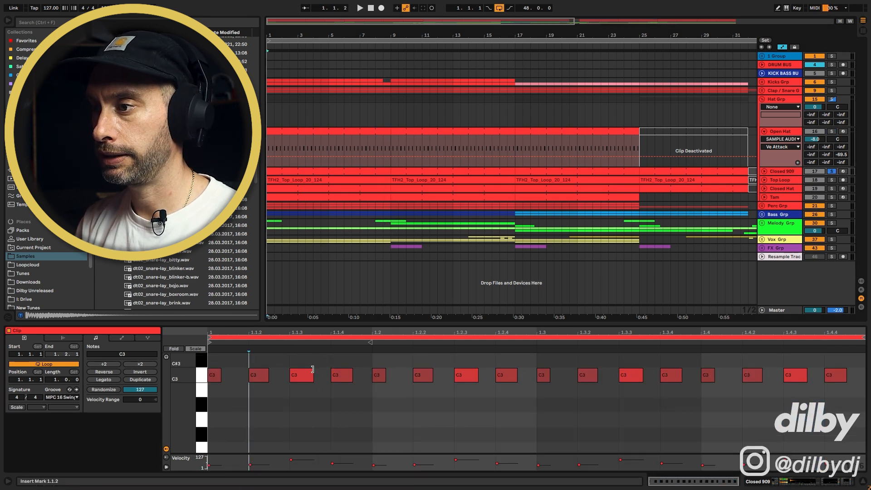
{"action": "key", "text": "space"}
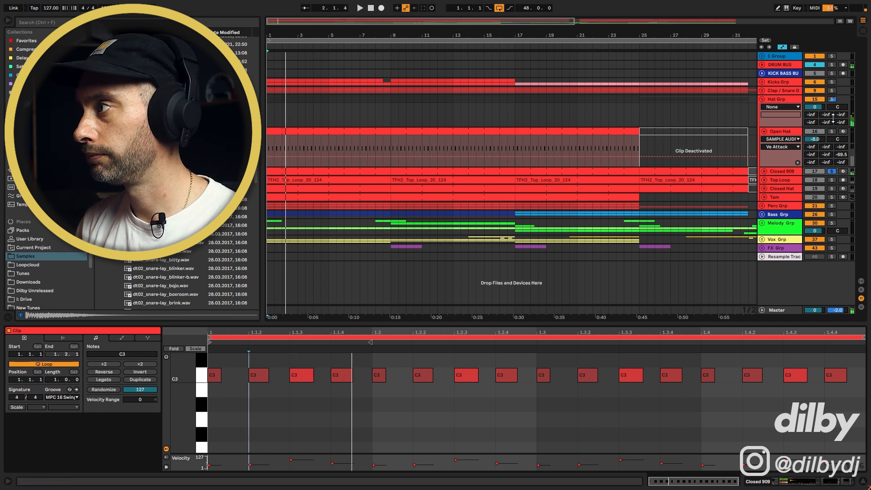
{"action": "left_click", "coordinate": [832, 131]}
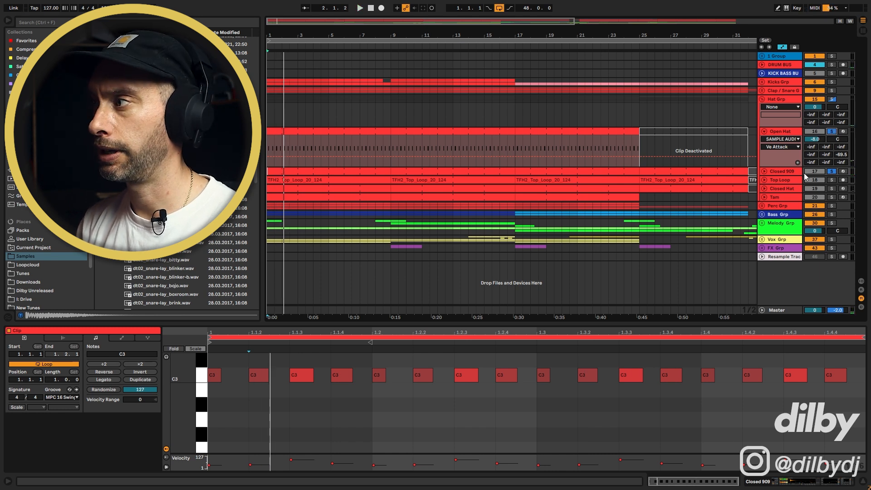
Solo the Closed Hat track and open the MIDI notes of its clip starting at bar 9
{"action": "left_click", "coordinate": [784, 173]}
{"action": "left_click", "coordinate": [799, 182]}
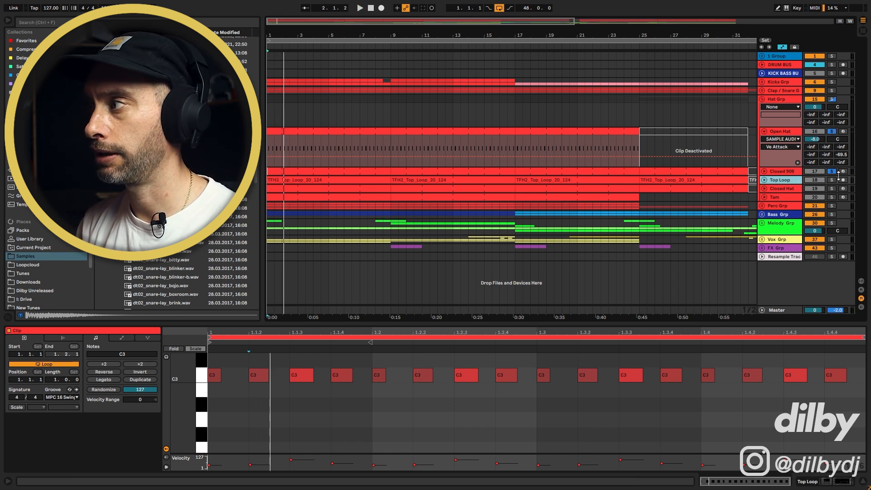
{"action": "left_click", "coordinate": [789, 191]}
{"action": "left_click", "coordinate": [832, 188]}
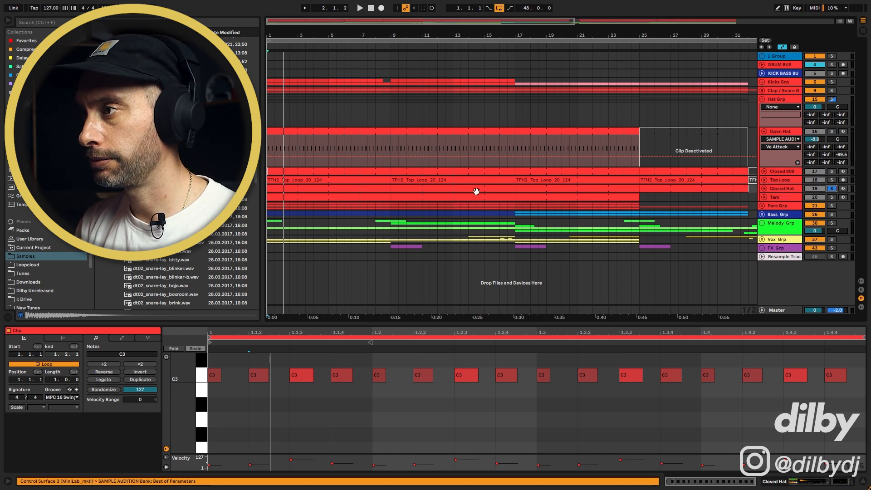
{"action": "left_click", "coordinate": [443, 189]}
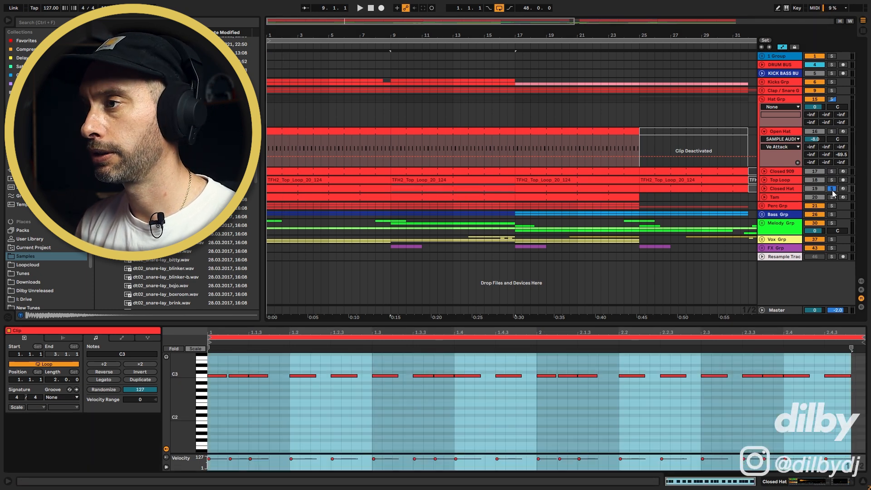
Play back the soloed Closed Hat and deactivate the Perc, Bass, Melody, Vox and FX groups
{"action": "key", "text": "space"}
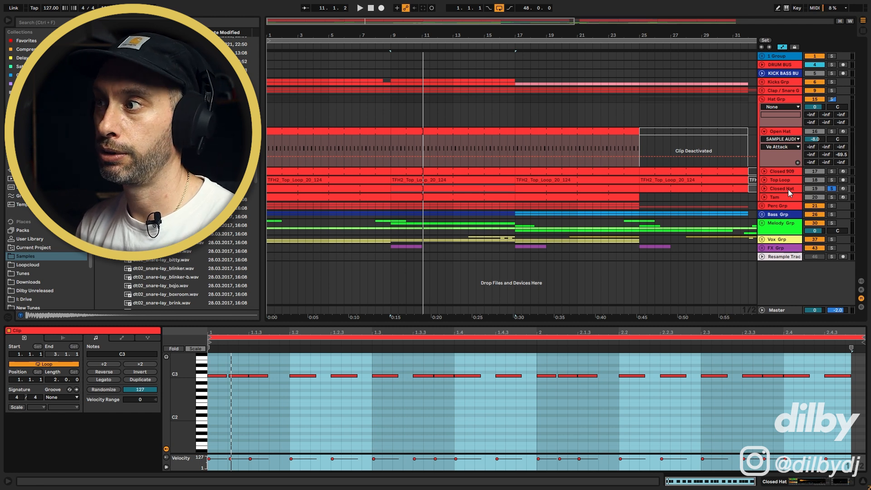
{"action": "left_click", "coordinate": [791, 206]}
{"action": "left_click", "coordinate": [790, 249], "text": "shift"}
{"action": "left_click", "coordinate": [817, 249]}
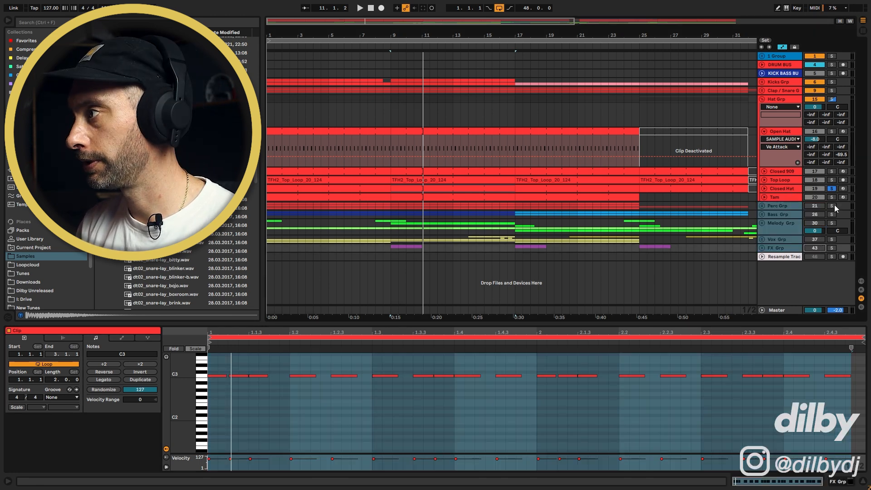
Unsolo the Closed Hat, deactivate the Tom track and play the remaining drum layers together
{"action": "left_click", "coordinate": [831, 189]}
{"action": "left_click", "coordinate": [814, 197]}
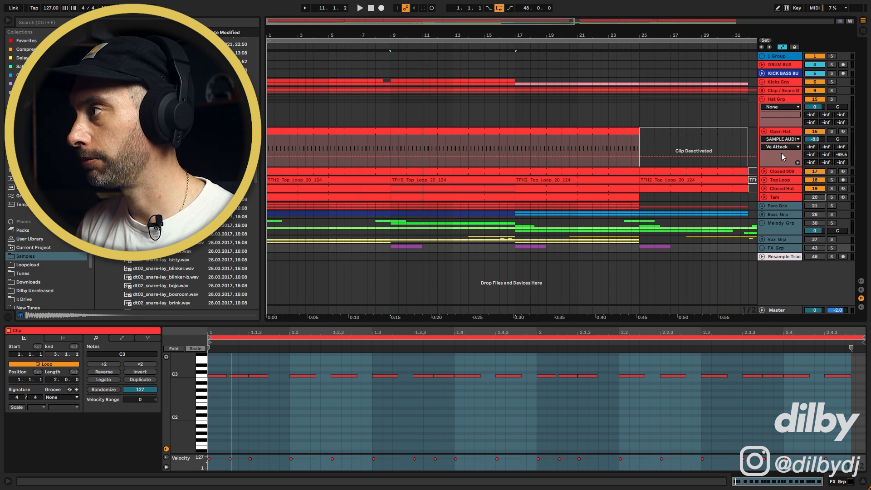
{"action": "key", "text": "space"}
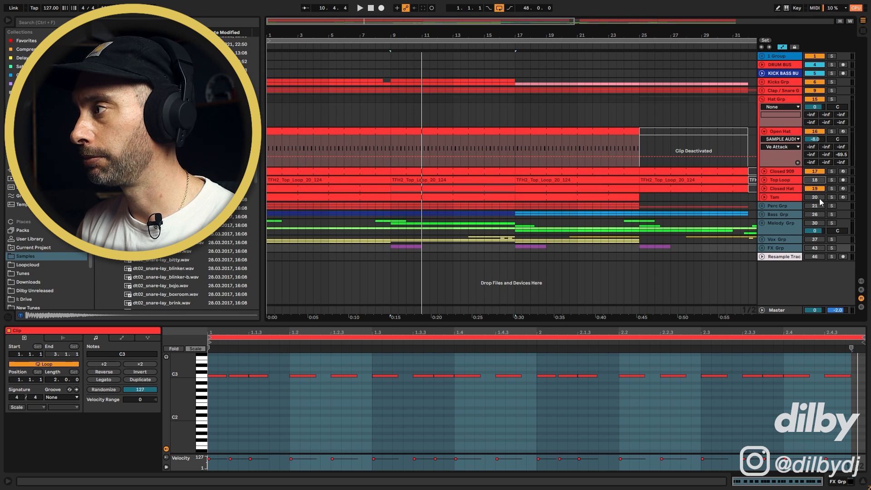
Open the MIDI notes of the Tom clip around bar 11 and audition the Tom track, soloed and with the other drums
{"action": "left_click", "coordinate": [426, 196]}
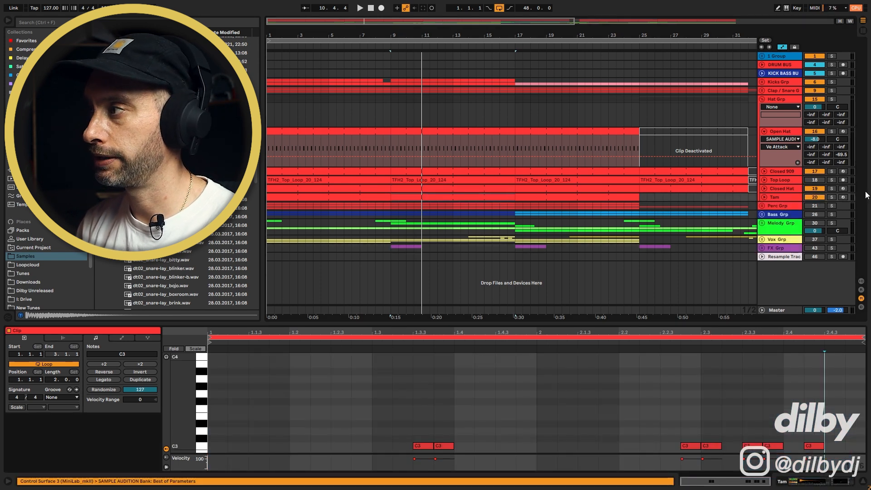
{"action": "left_click", "coordinate": [832, 196]}
{"action": "key", "text": "space"}
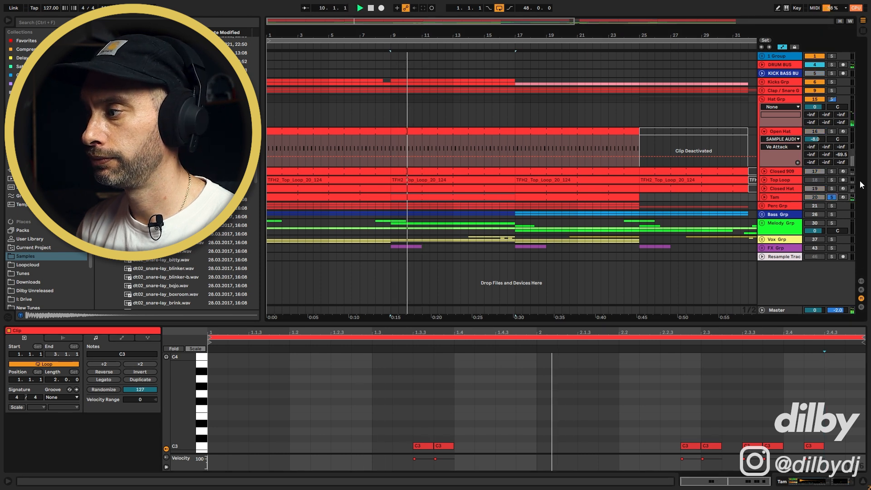
{"action": "key", "text": "space"}
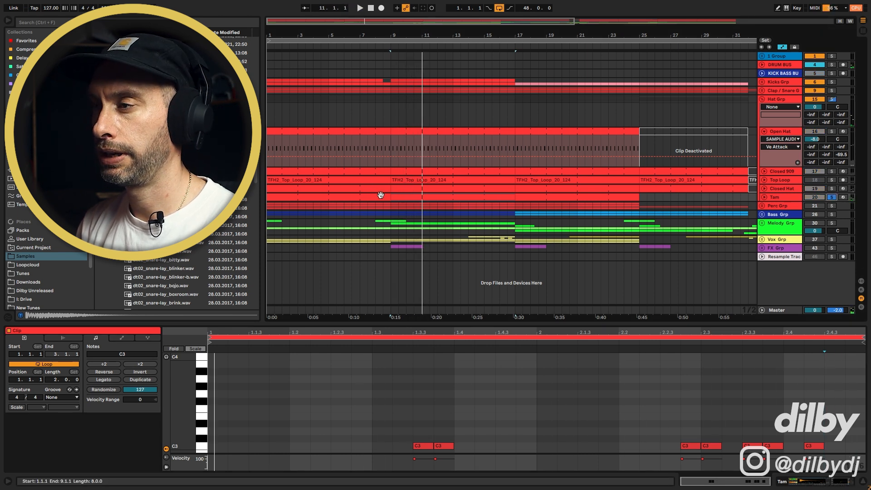
{"action": "left_click", "coordinate": [832, 197]}
{"action": "key", "text": "space"}
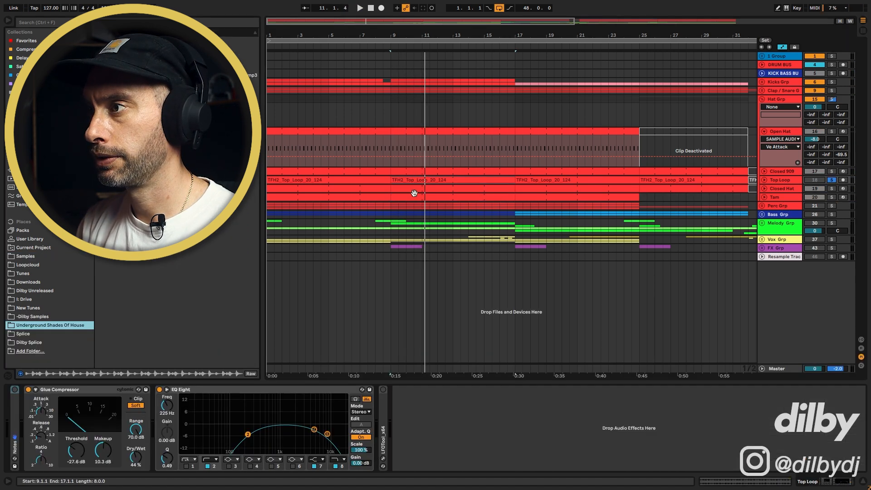
Locate the sample of the Top Loop clip starting at bar 9 in the browser and select the clip
{"action": "right_click", "coordinate": [422, 181]}
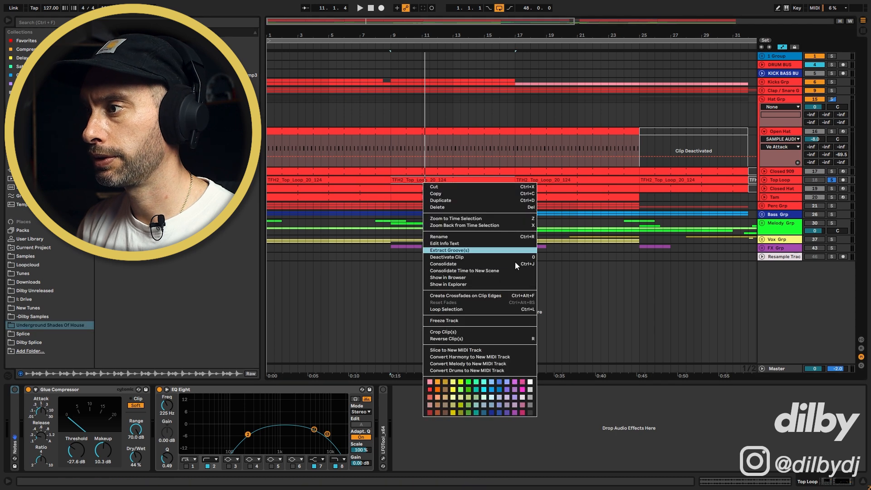
{"action": "left_click", "coordinate": [462, 282]}
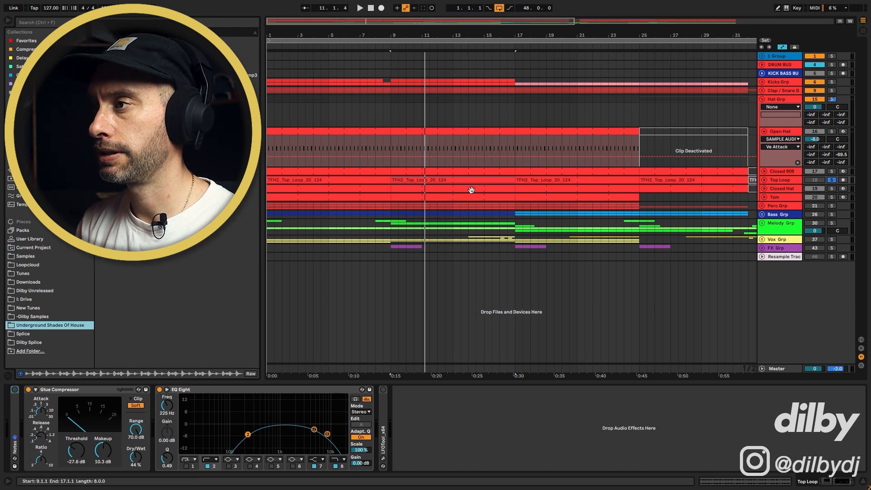
{"action": "left_click", "coordinate": [469, 180]}
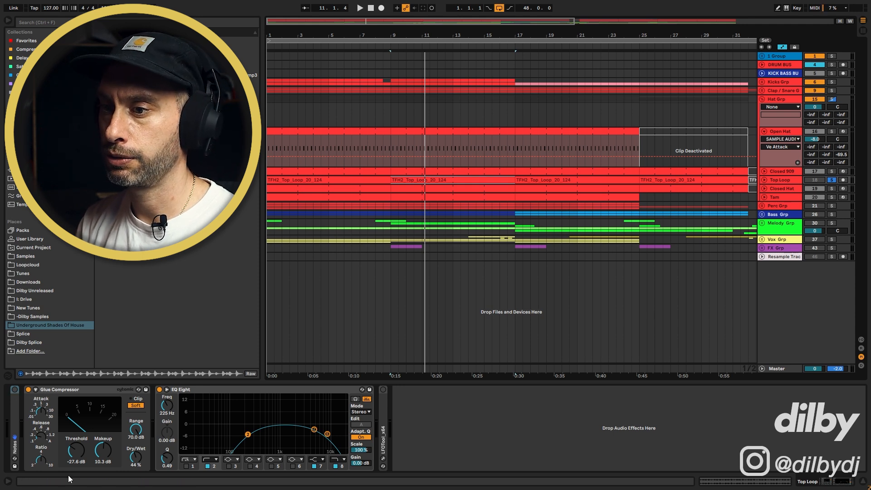
Audition the soloed Top Loop with its EQ Eight bypassed and switched back on
{"action": "left_click", "coordinate": [159, 389]}
{"action": "key", "text": "space"}
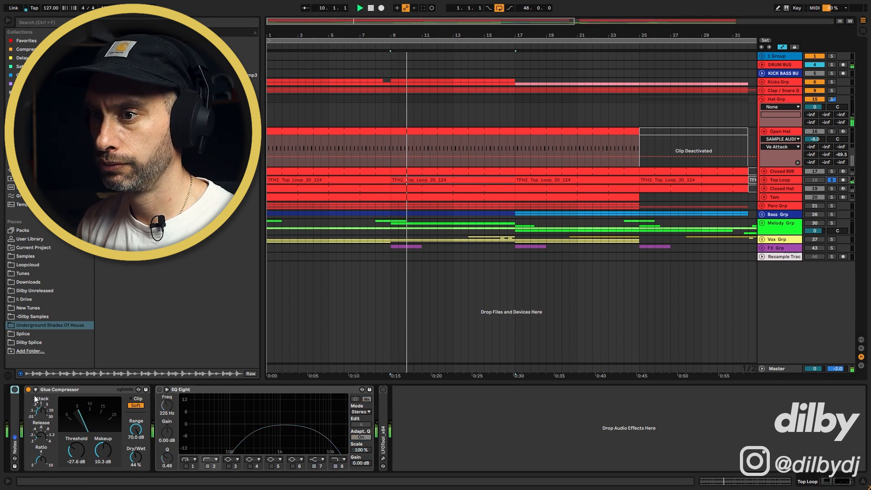
{"action": "left_click", "coordinate": [160, 389]}
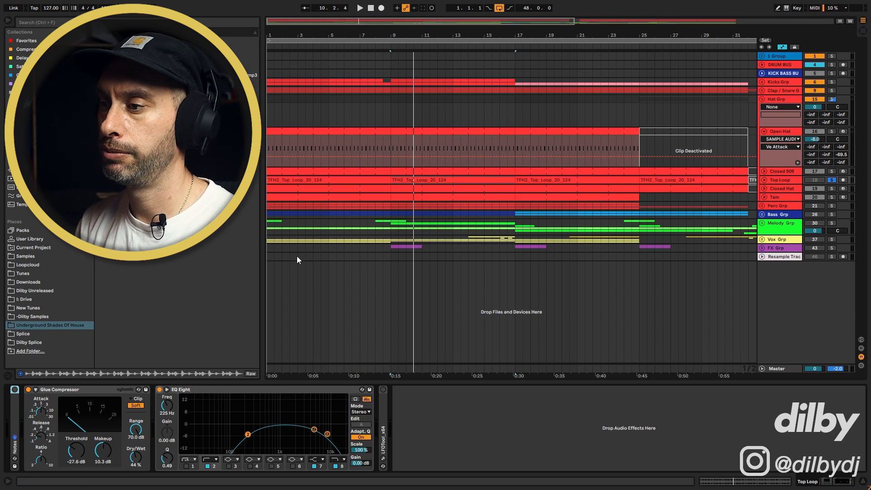
{"action": "key", "text": "space"}
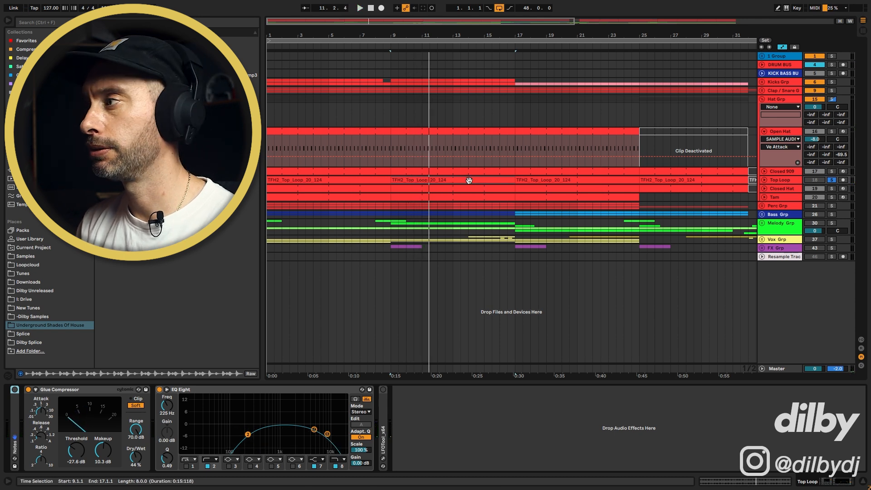
Unfold and unsolo the Top Loop track, and toggle it during playback to compare the drums with and without it
{"action": "left_click", "coordinate": [765, 180]}
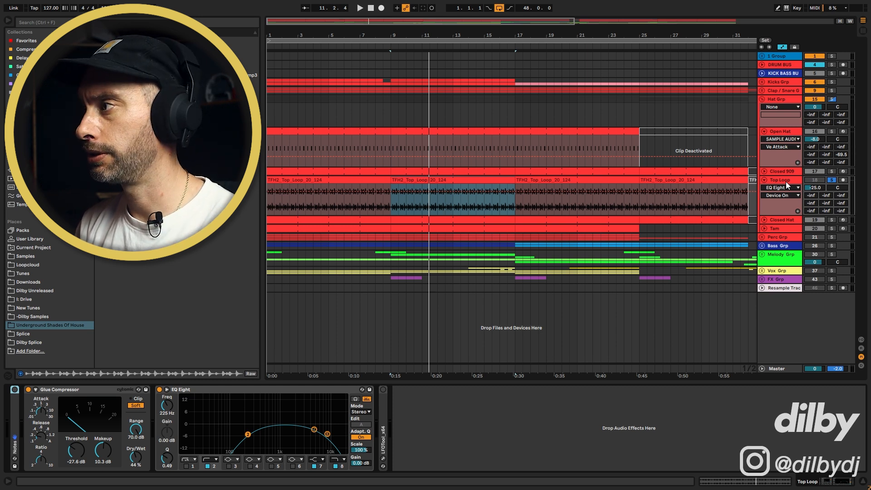
{"action": "left_click", "coordinate": [832, 181]}
{"action": "key", "text": "space"}
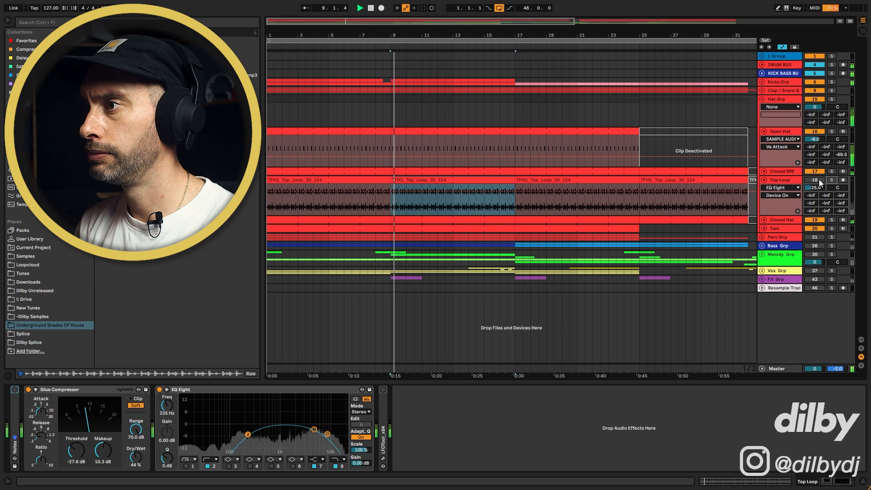
{"action": "left_click", "coordinate": [819, 179]}
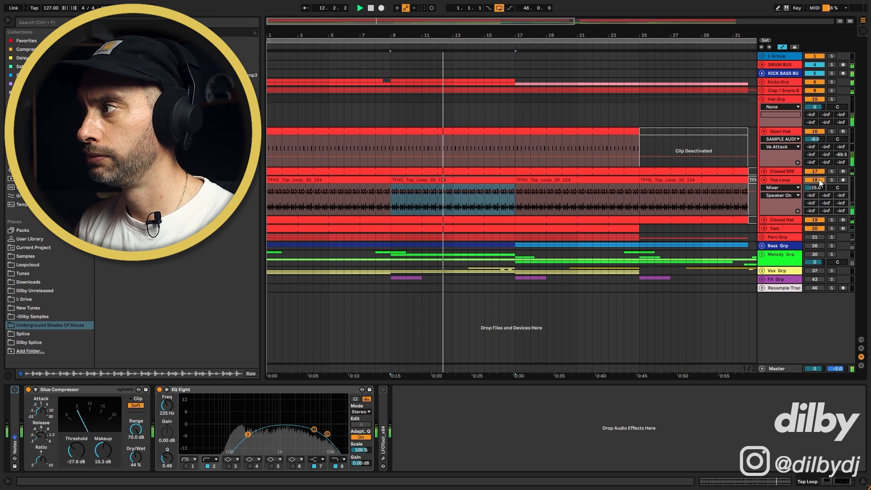
{"action": "left_click", "coordinate": [819, 179]}
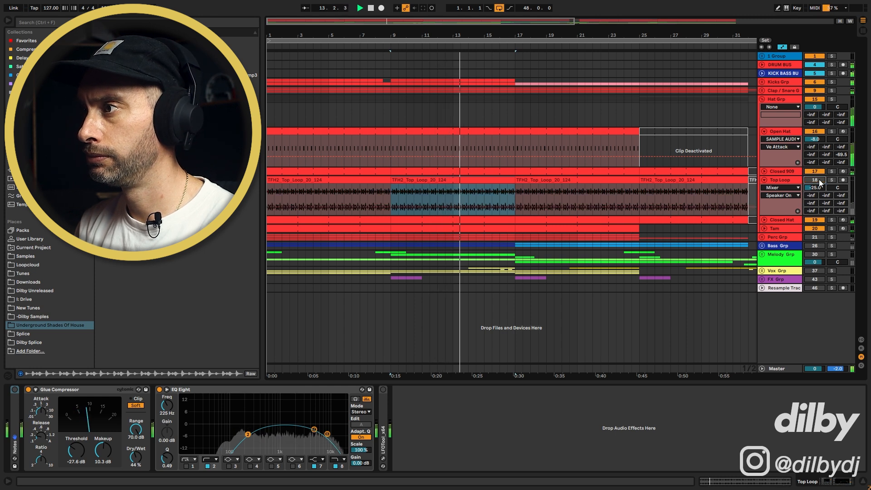
{"action": "left_click", "coordinate": [819, 179]}
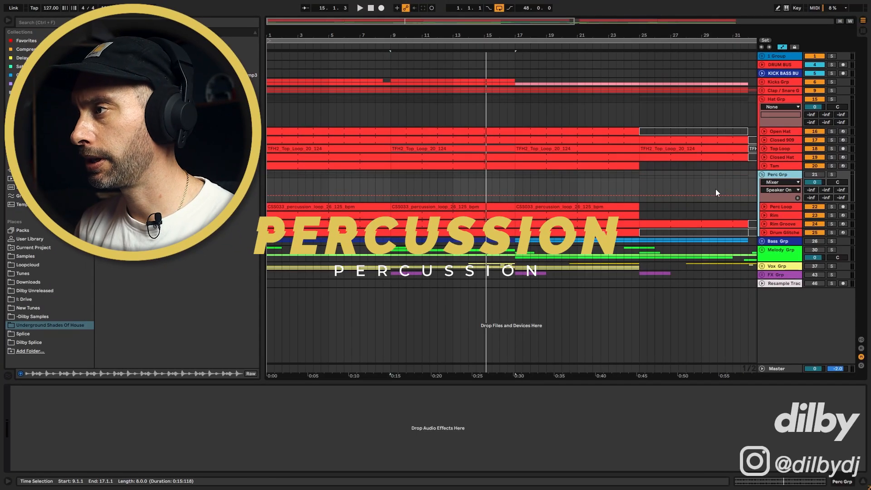
Move on to the Perc Loop track, locate its bar 9 clip's sample in the browser and open the clip's waveform
{"action": "left_click", "coordinate": [803, 206]}
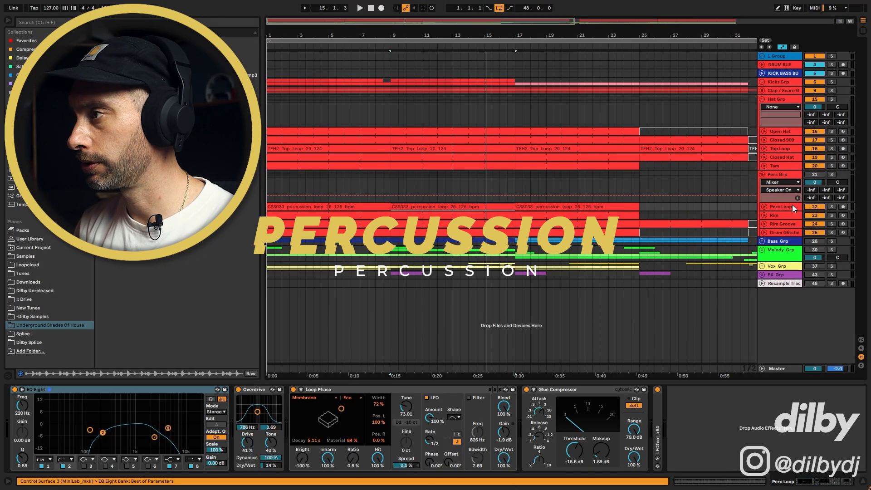
{"action": "right_click", "coordinate": [435, 209]}
{"action": "left_click", "coordinate": [472, 304]}
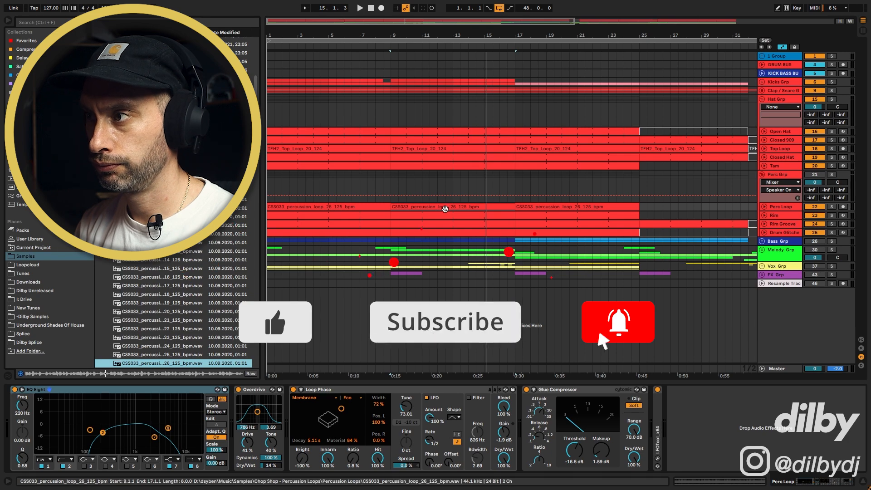
{"action": "left_click", "coordinate": [443, 207]}
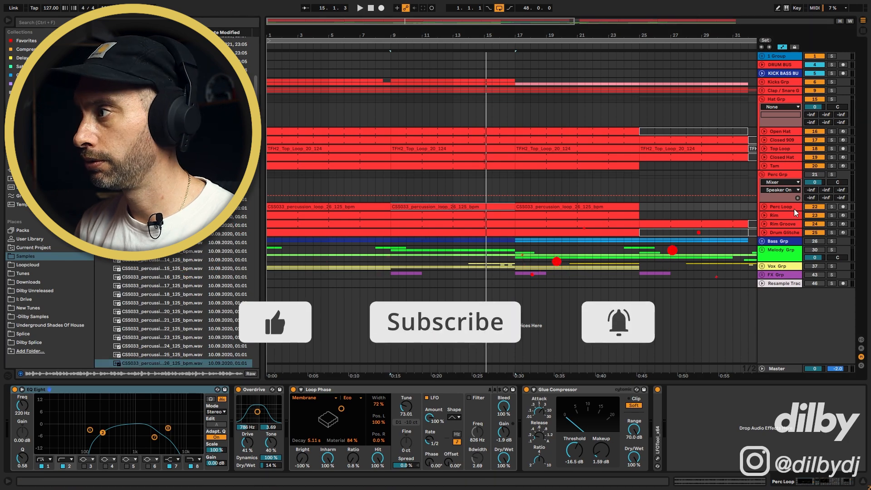
{"action": "double_click", "coordinate": [455, 207]}
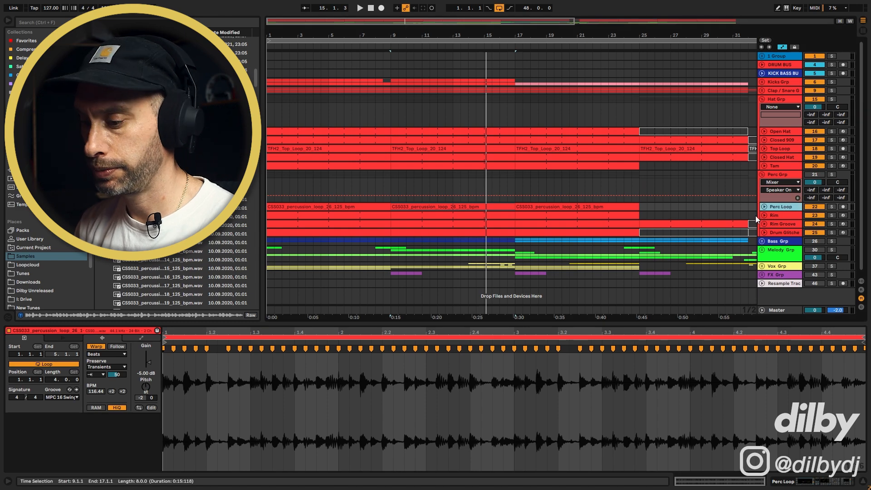
{"action": "key", "text": "shift+Tab"}
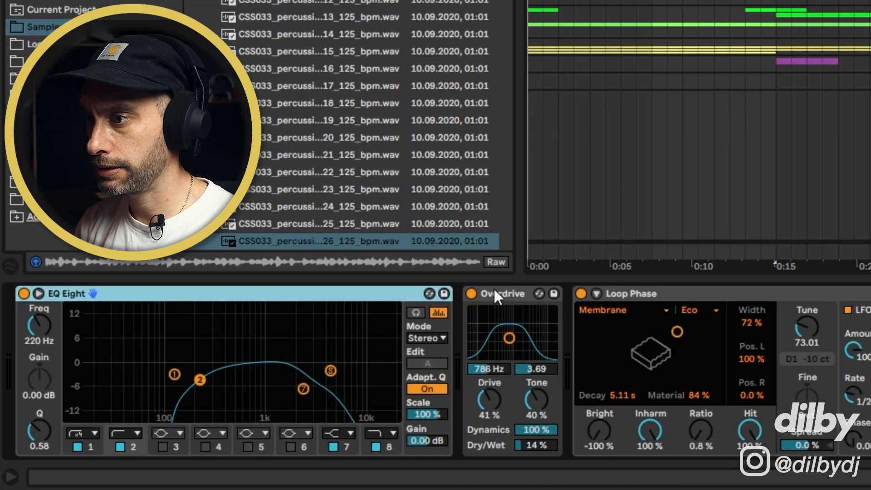
{"action": "left_click", "coordinate": [491, 293]}
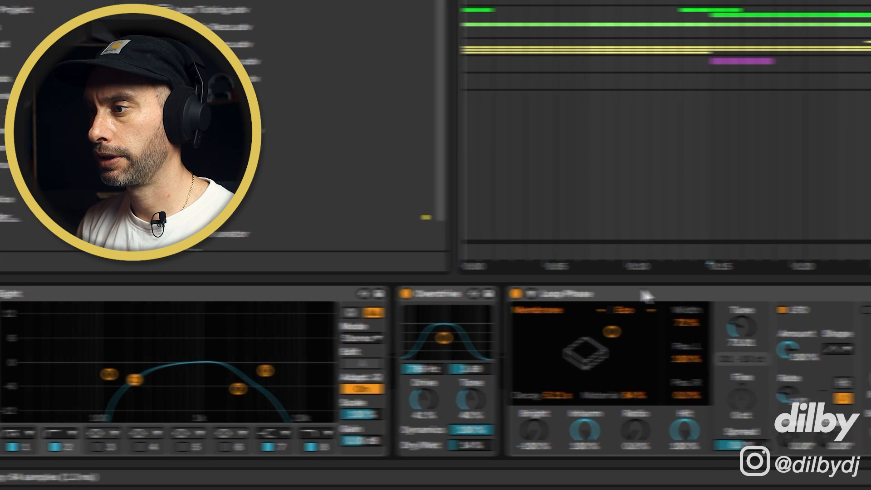
{"action": "left_click", "coordinate": [747, 294]}
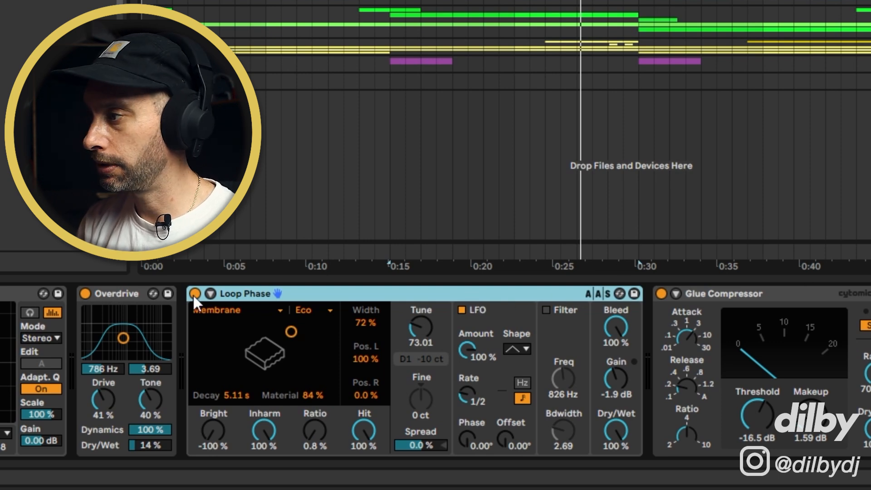
Bypass all Perc Loop effects, play the soloed loop dry, and re-enable EQ Eight, Overdrive and Loop Phase one by one
{"action": "key", "text": "0"}
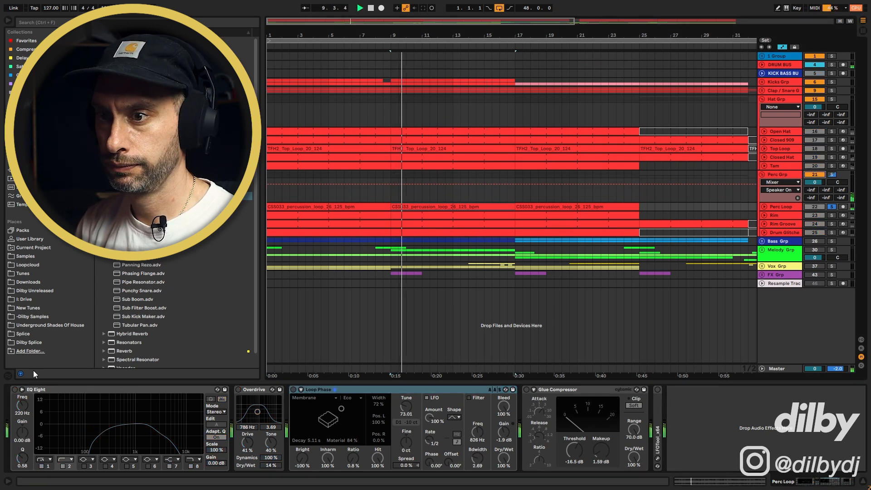
{"action": "left_click", "coordinate": [15, 390]}
{"action": "key", "text": "space"}
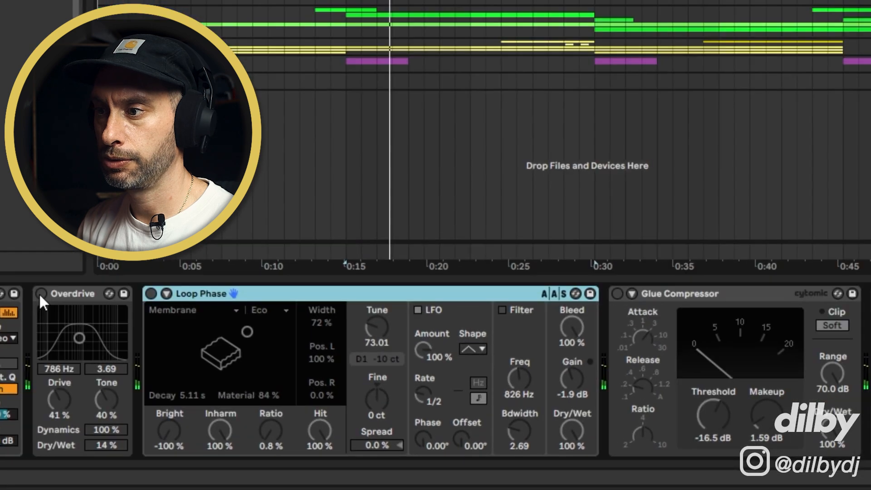
{"action": "left_click", "coordinate": [40, 293]}
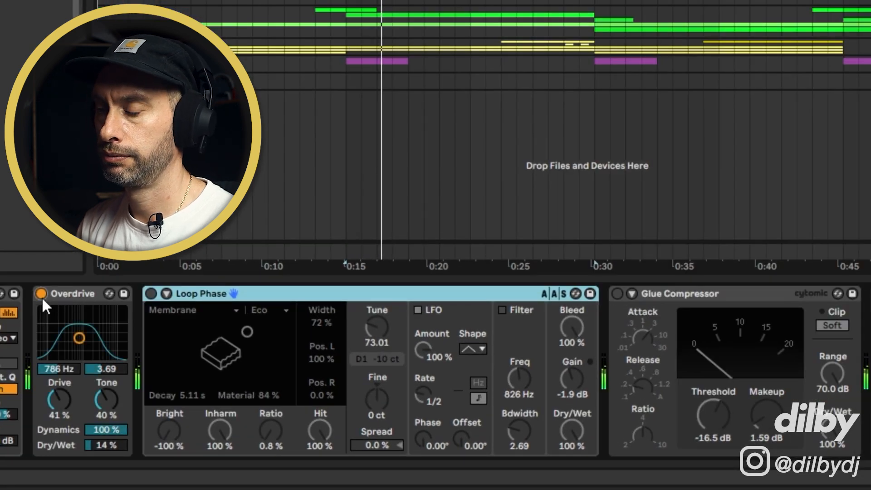
{"action": "left_click", "coordinate": [152, 293]}
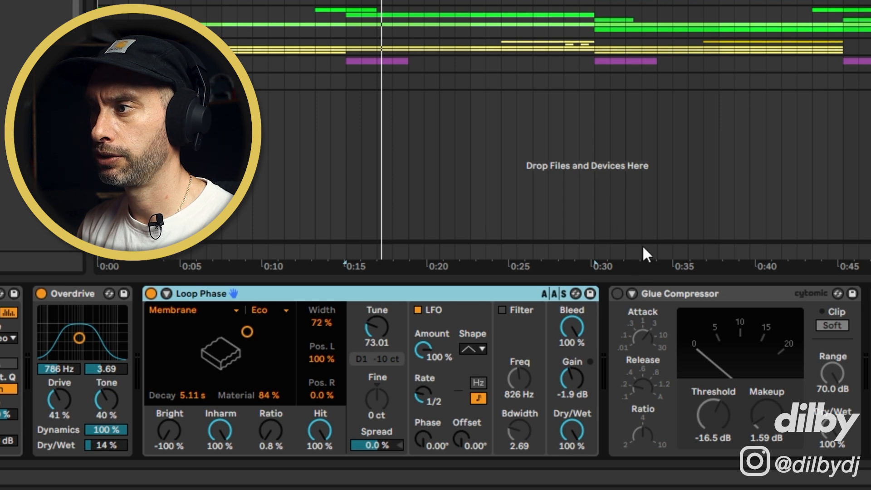
Audition the Perc Loop through Loop Phase and the re-enabled Glue Compressor, and play it with the other drums
{"action": "key", "text": "space"}
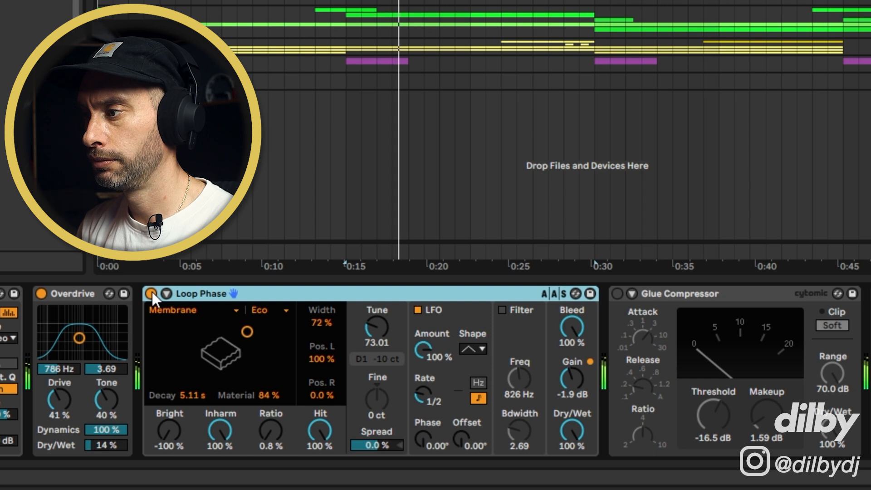
{"action": "key", "text": "space"}
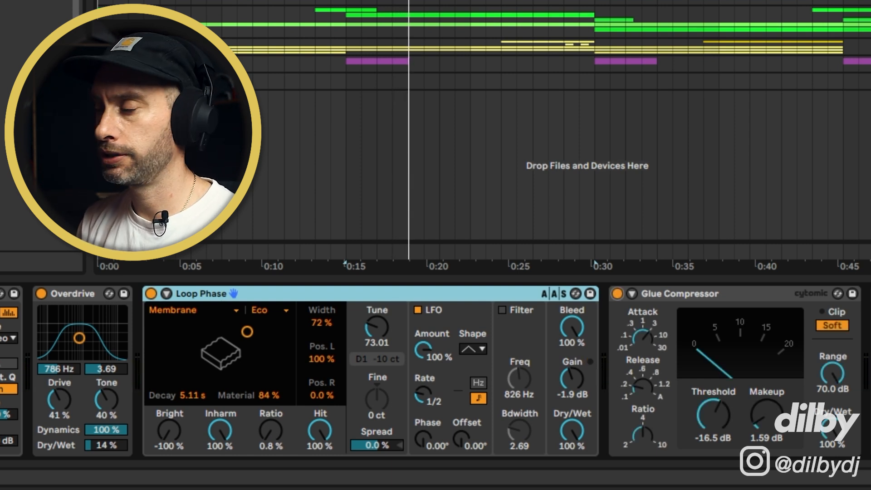
{"action": "key", "text": "space"}
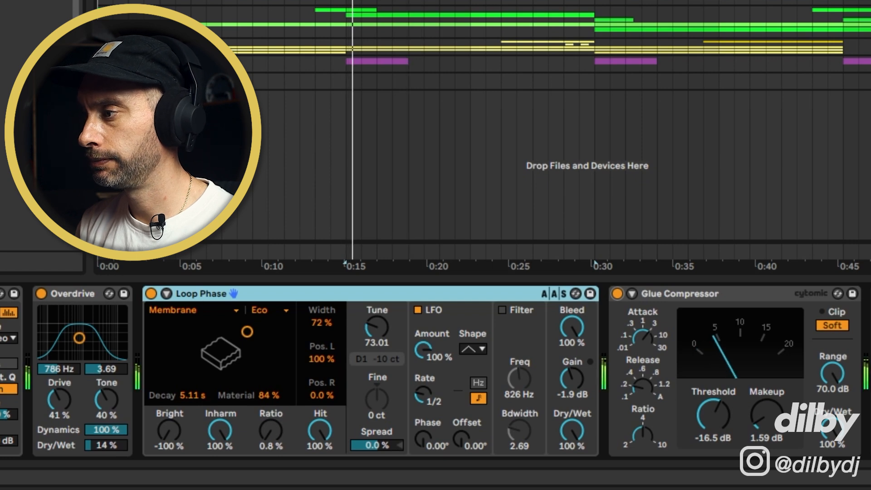
{"action": "key", "text": "space"}
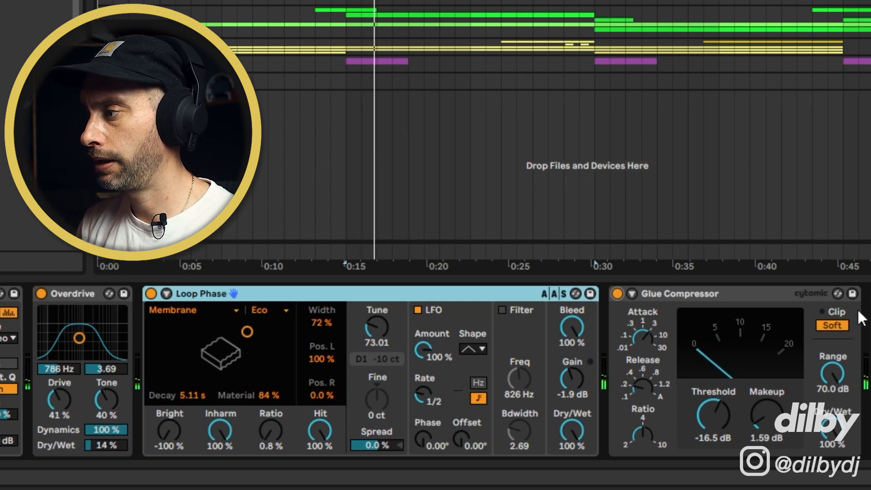
{"action": "key", "text": "space"}
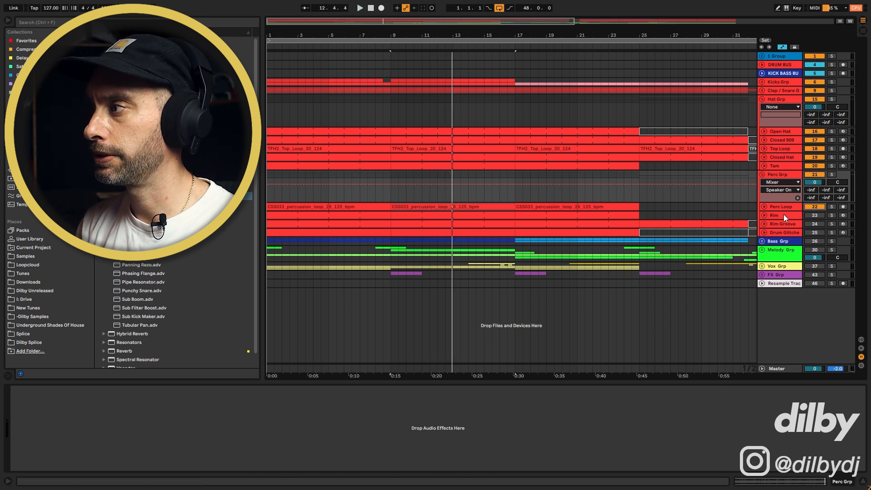
Show the Rim track's device chain and open its bar 9 clip to examine the MIDI notes
{"action": "left_click", "coordinate": [445, 215]}
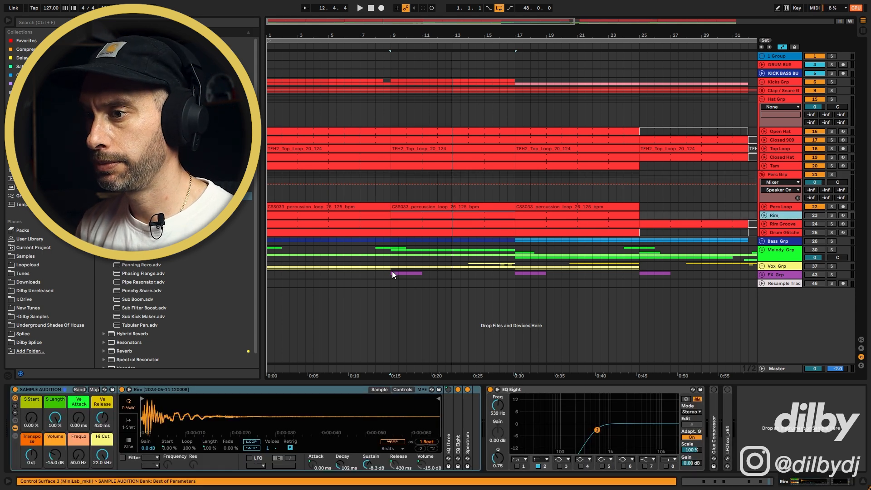
{"action": "double_click", "coordinate": [430, 218]}
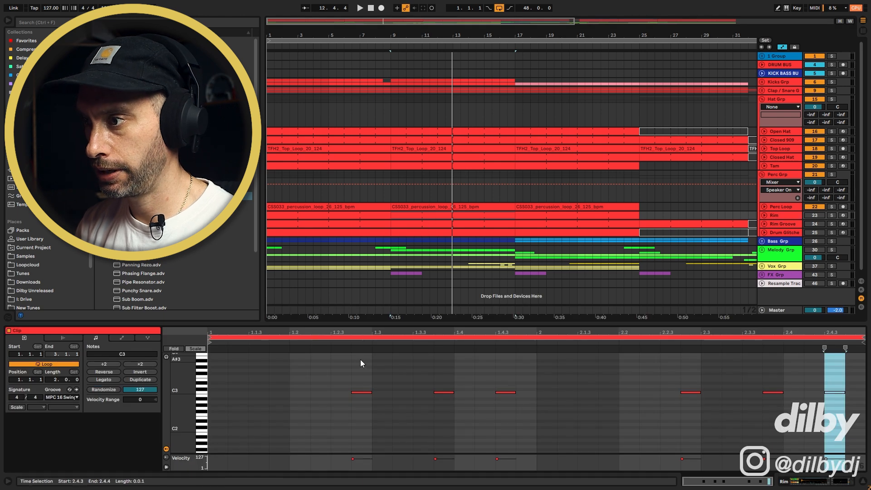
{"action": "left_click_drag", "start_coordinate": [319, 363], "coordinate": [692, 409]}
{"action": "left_click", "coordinate": [813, 391]}
Audition the Rim soloed, and play it with the other drums while muting and restoring the Perc Loop
{"action": "key", "text": "space"}
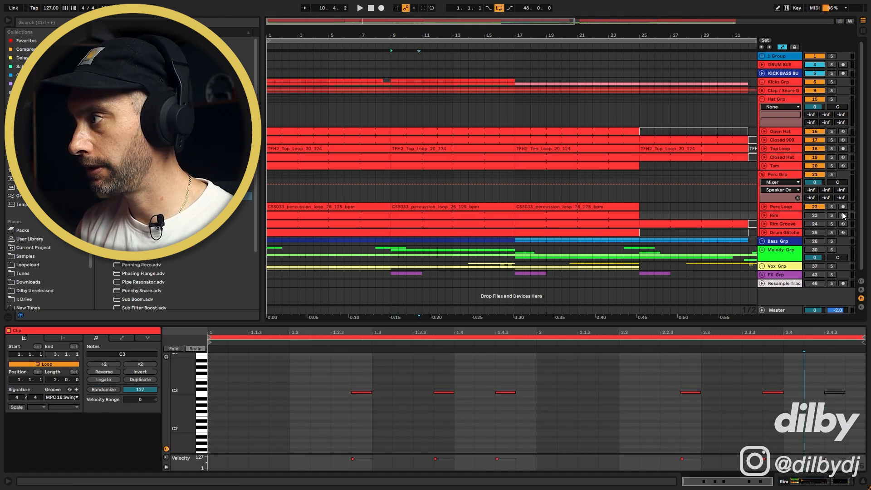
{"action": "left_click", "coordinate": [832, 215]}
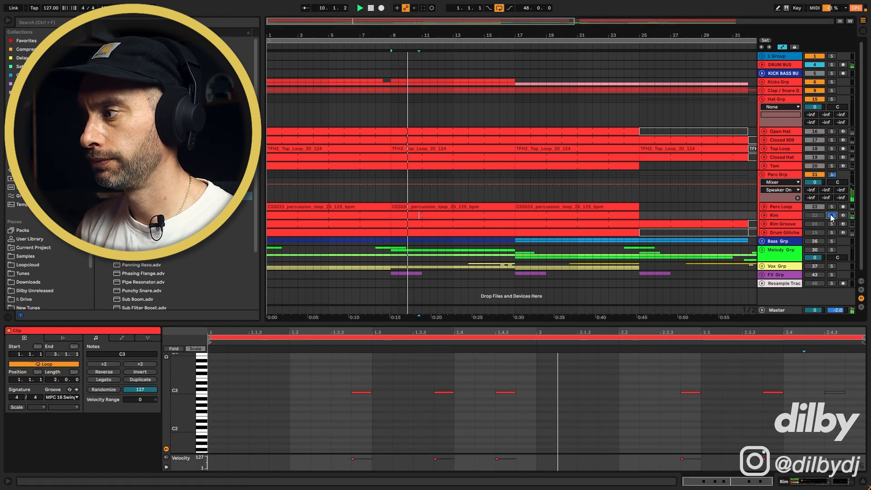
{"action": "left_click", "coordinate": [832, 215]}
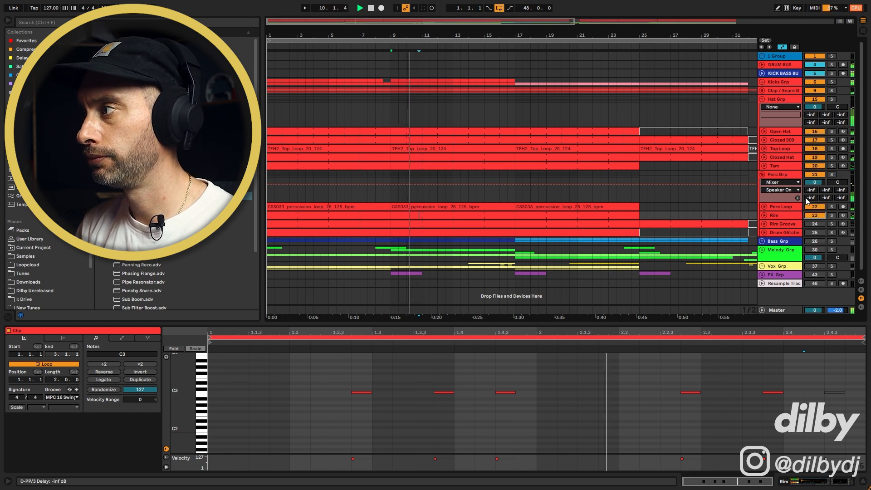
{"action": "key", "text": "space"}
{"action": "left_click", "coordinate": [825, 203]}
{"action": "key", "text": "space"}
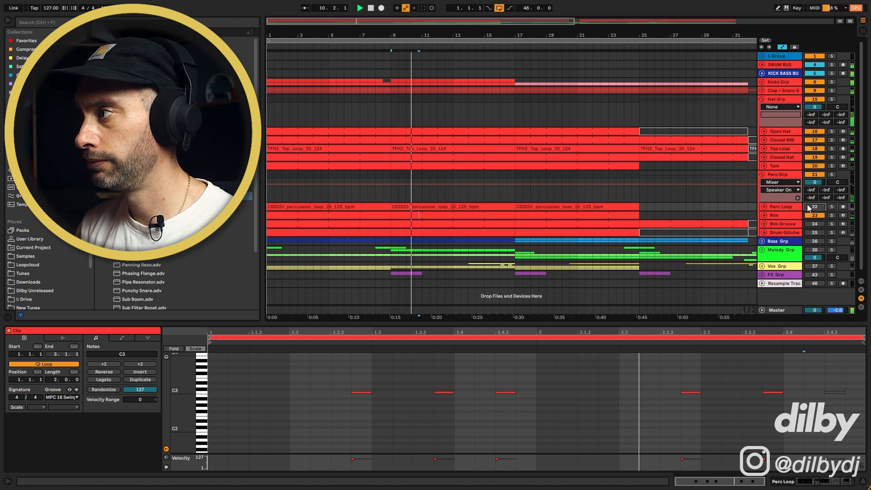
{"action": "key", "text": "space"}
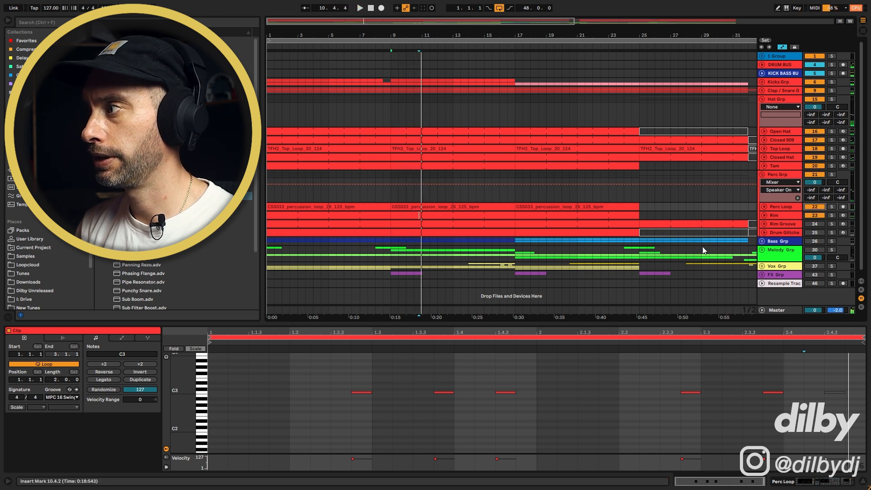
Open the Rim Groove's bar 9 MIDI clip and audition the track soloed and with the other drums
{"action": "left_click", "coordinate": [786, 223]}
{"action": "left_click", "coordinate": [484, 225]}
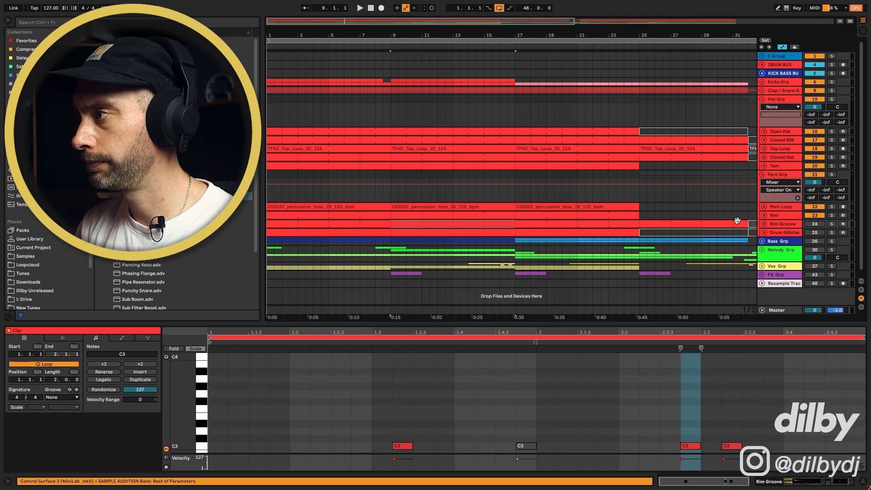
{"action": "left_click", "coordinate": [831, 224]}
{"action": "key", "text": "space"}
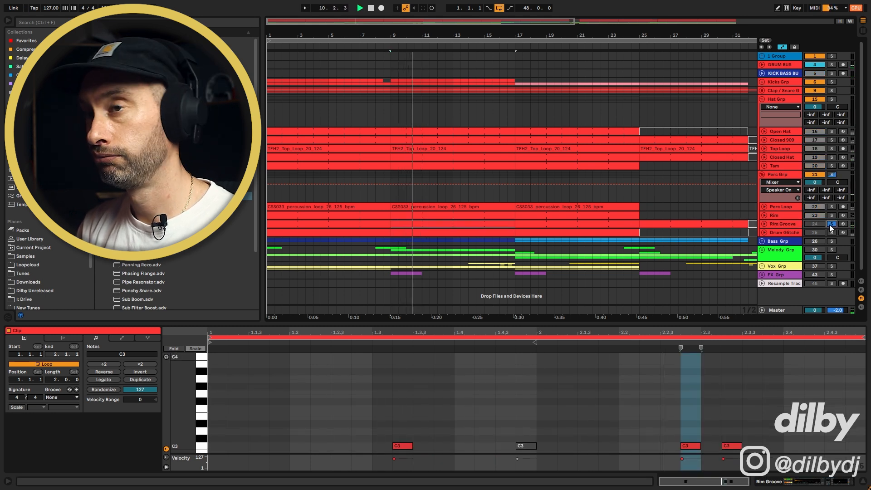
{"action": "key", "text": "space"}
{"action": "left_click", "coordinate": [832, 223]}
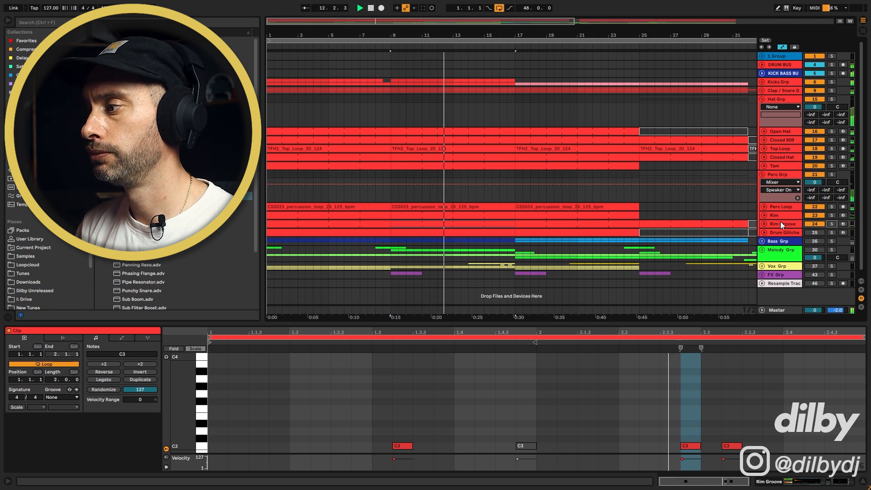
{"action": "key", "text": "space"}
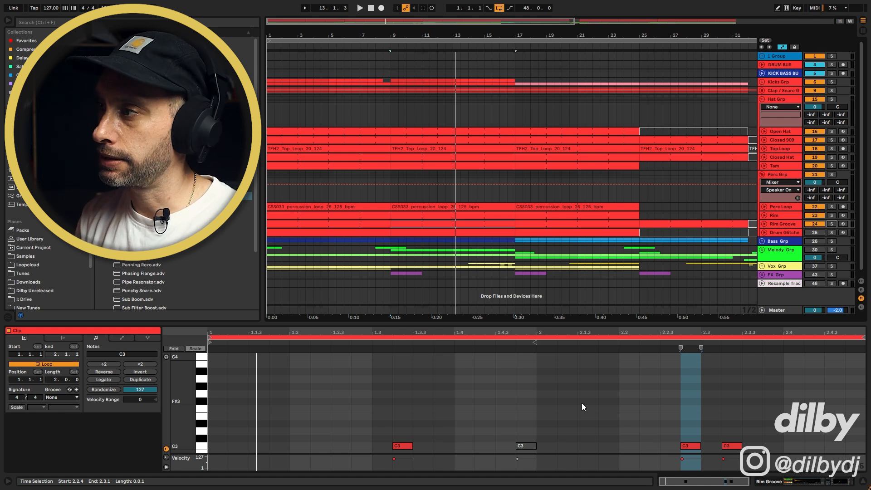
Solo the Drum Glitches track and examine its Drum Rack, including the Snare pad's sample and effect chain
{"action": "left_click", "coordinate": [785, 232]}
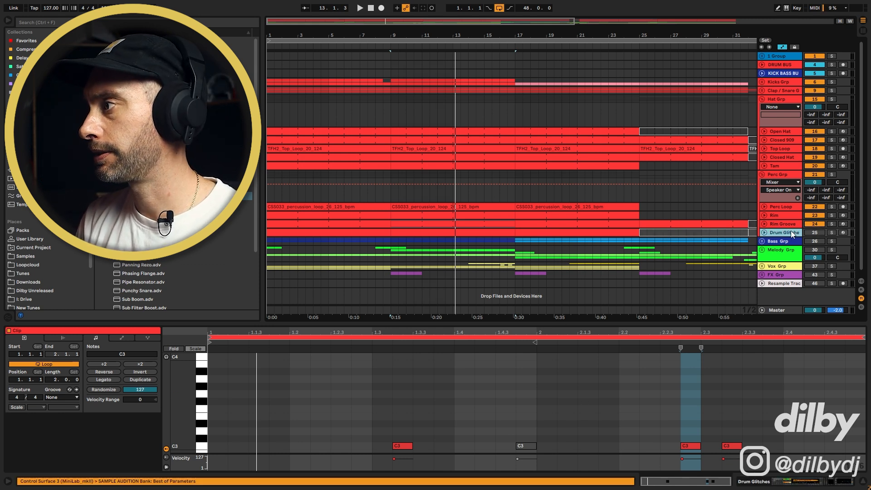
{"action": "left_click", "coordinate": [832, 233]}
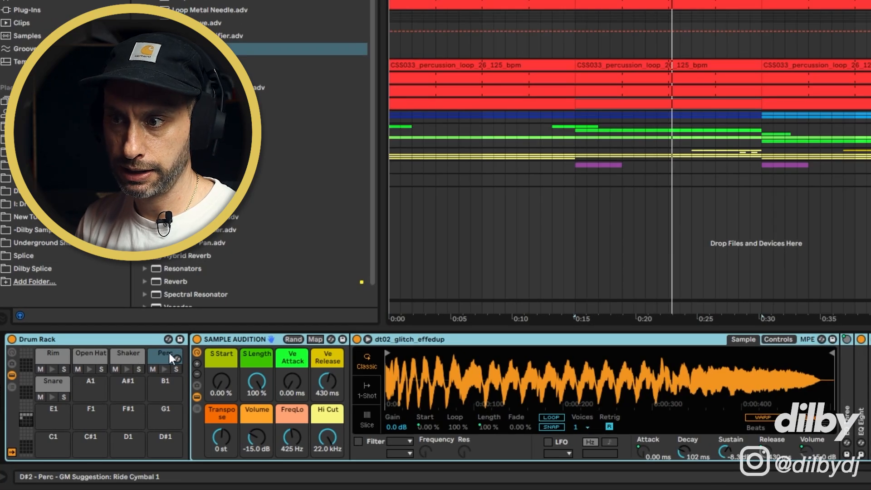
{"action": "left_click", "coordinate": [51, 385]}
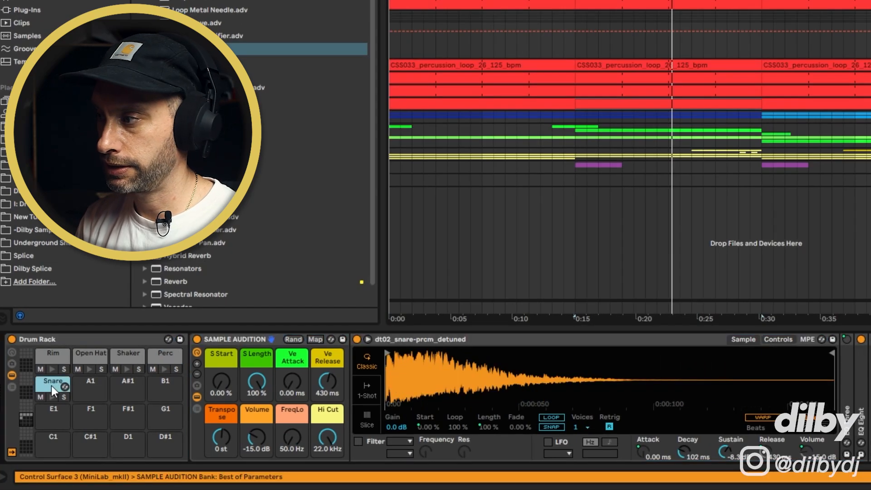
{"action": "scroll", "coordinate": [702, 431], "scroll_direction": "right", "scroll_amount": 3}
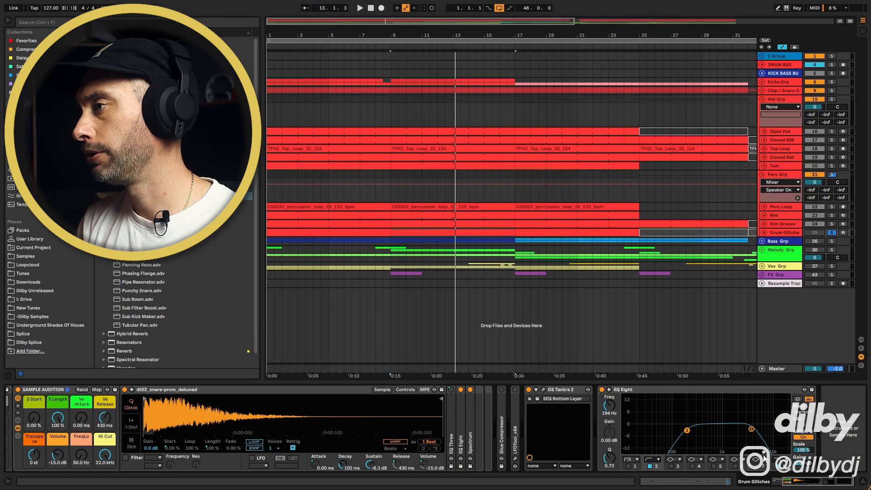
Bypass DS Tantra 2 on Drum Glitches, open the bar 9 MIDI clip and play it soloed
{"action": "left_click", "coordinate": [435, 230]}
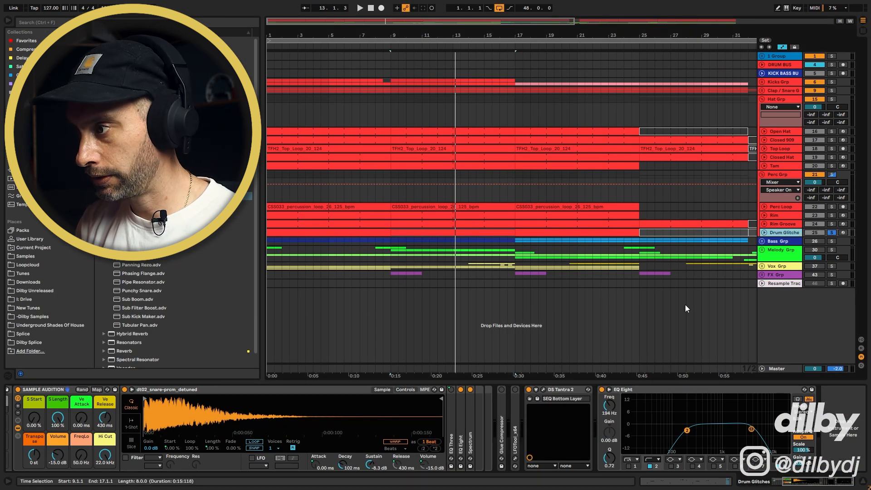
{"action": "left_click", "coordinate": [529, 390]}
{"action": "double_click", "coordinate": [435, 233]}
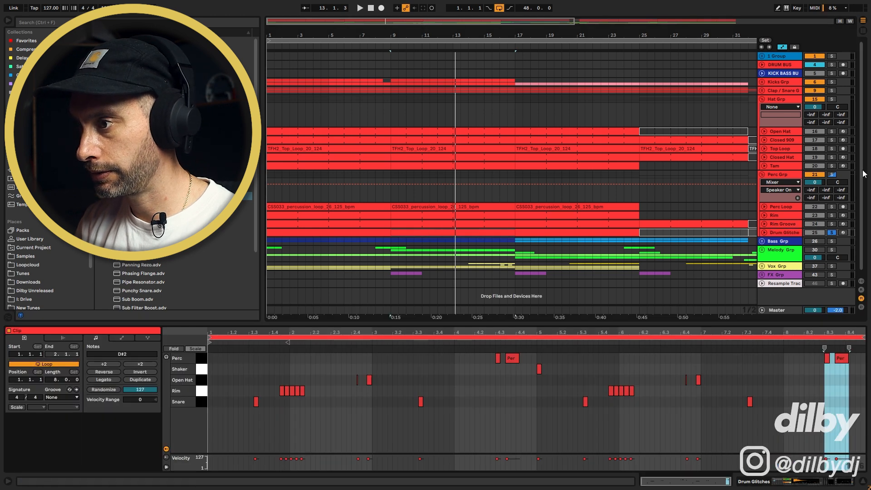
{"action": "key", "text": "space"}
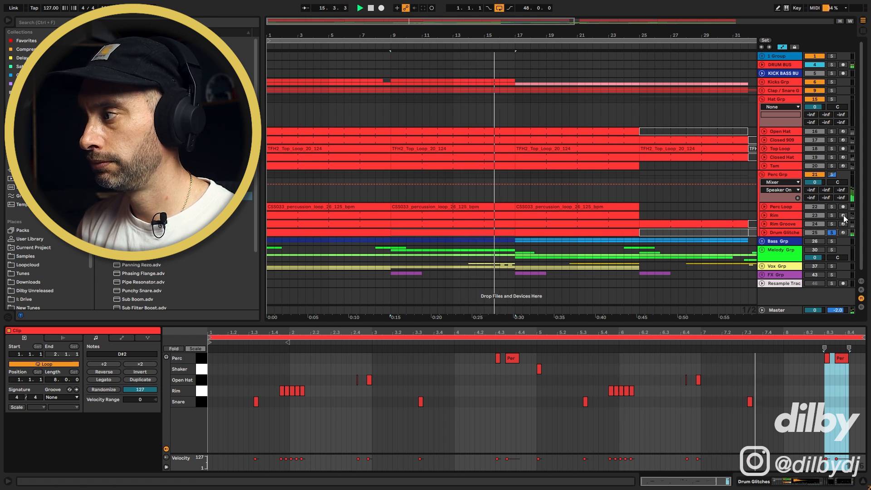
Return to the Drum Glitches devices, re-enable DS Tantra 2 and play the soloed clip with the effect
{"action": "left_click", "coordinate": [787, 234]}
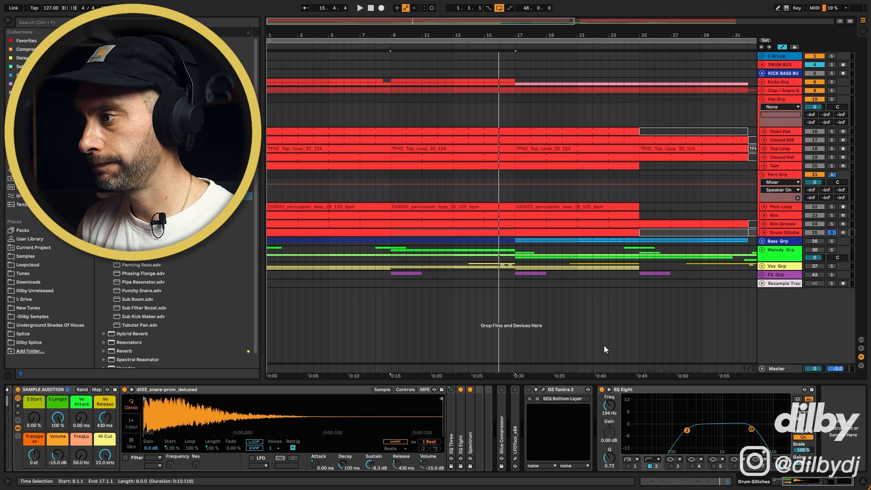
{"action": "double_click", "coordinate": [561, 234]}
{"action": "left_click", "coordinate": [462, 232]}
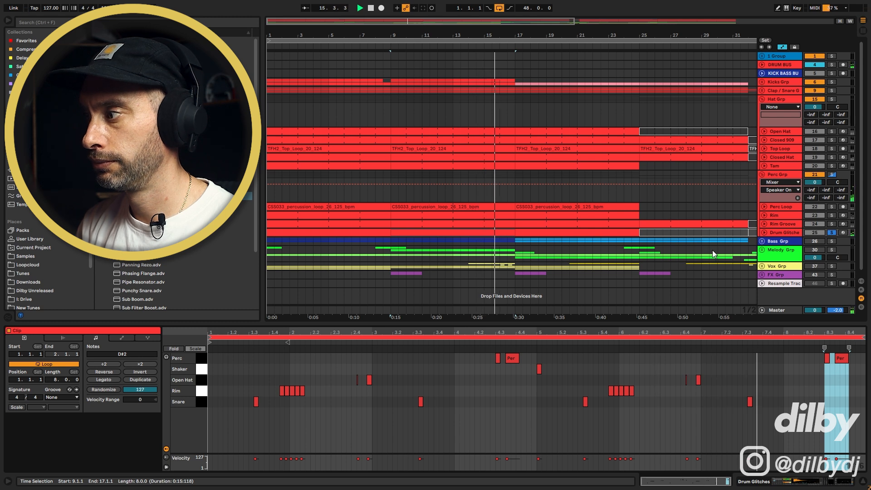
Open the DS Tantra 2 plug-in on Drum Glitches to examine its SEQ Bottom Layer settings, and close it
{"action": "left_click", "coordinate": [784, 233]}
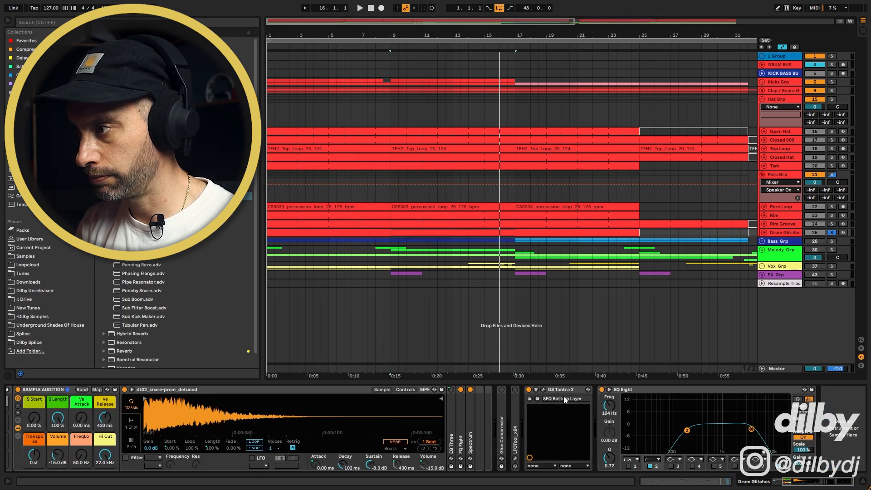
{"action": "left_click", "coordinate": [589, 390]}
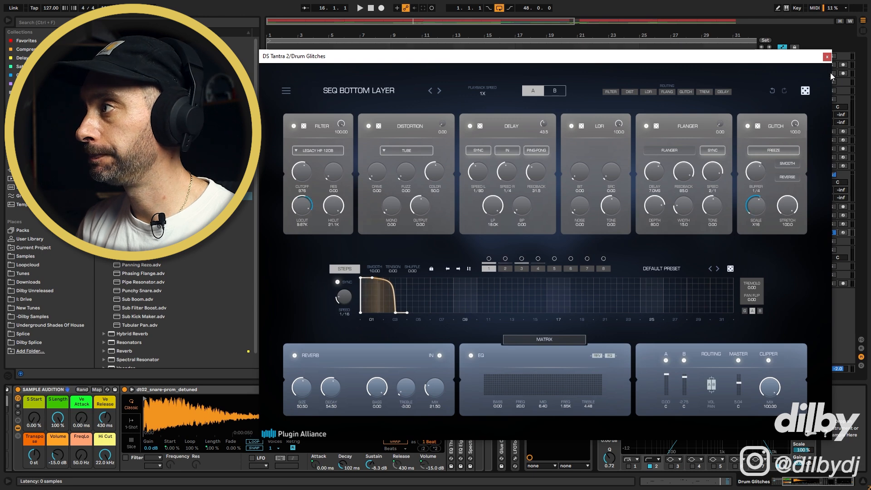
{"action": "left_click", "coordinate": [406, 233]}
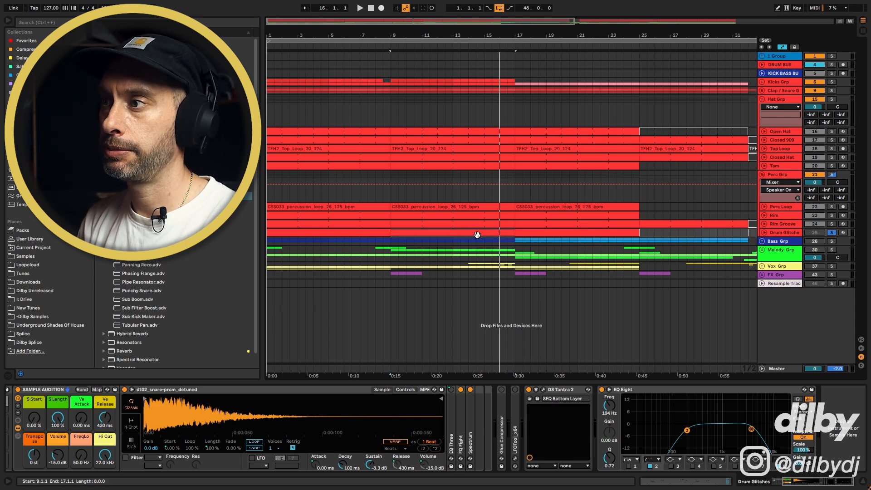
Unsolo Drum Glitches and play the full percussion group together with the other drums
{"action": "left_click", "coordinate": [461, 209]}
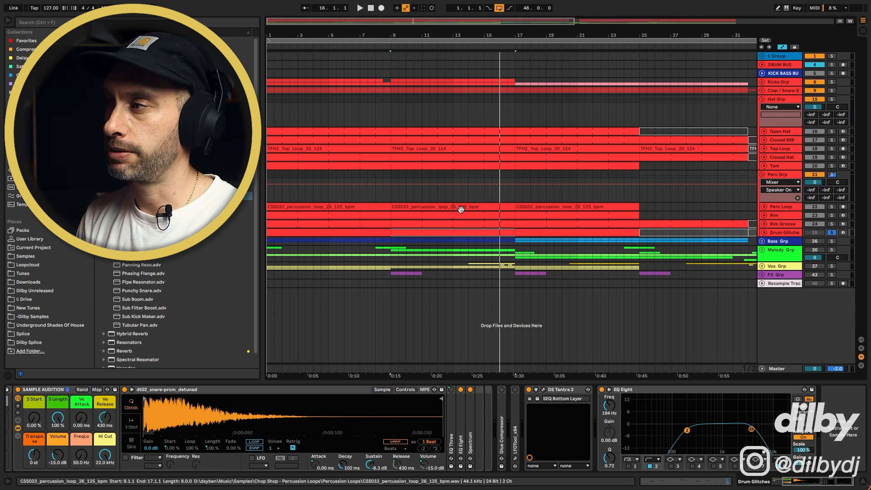
{"action": "left_click", "coordinate": [835, 231]}
{"action": "key", "text": "space"}
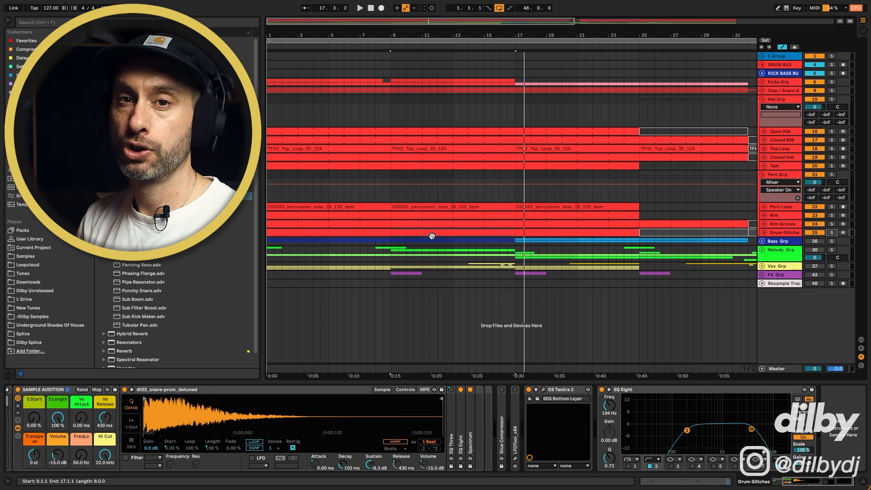
{"action": "left_click", "coordinate": [389, 196]}
{"action": "key", "text": "space"}
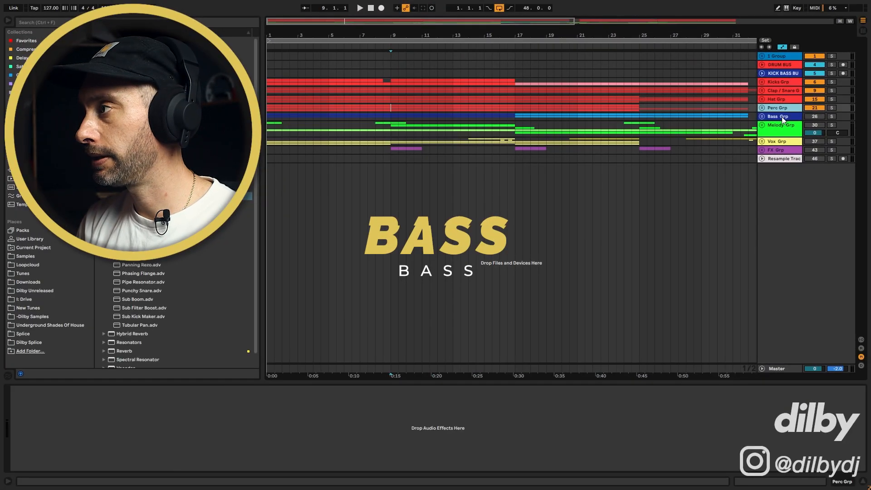
Expand the Bass Grp, show the Bass Sub track's MIDI and instrument devices and play the part
{"action": "left_click", "coordinate": [783, 116]}
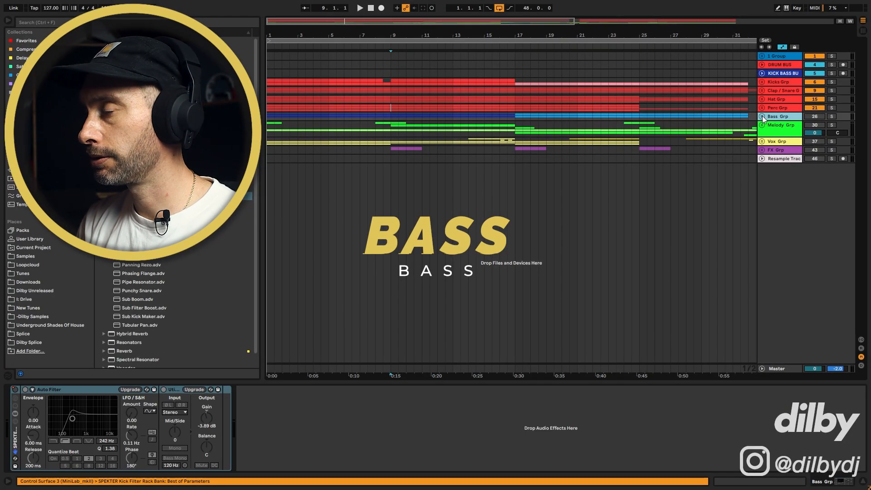
{"action": "left_click", "coordinate": [763, 116]}
{"action": "left_click", "coordinate": [416, 178]}
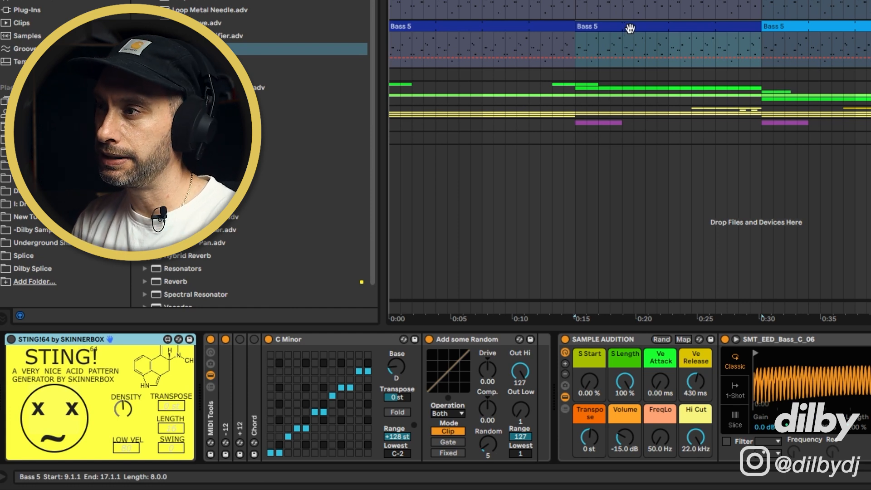
{"action": "key", "text": "space"}
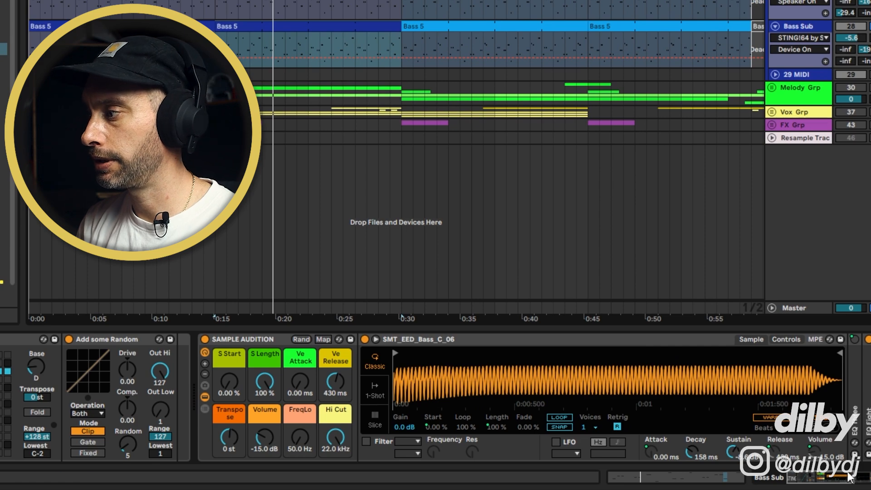
Open the Bass Sub's Bass 5 clip at bar 9, audition its notes soloed and unsolo the track
{"action": "left_click_drag", "start_coordinate": [813, 474], "coordinate": [732, 475]}
{"action": "left_click", "coordinate": [732, 475]}
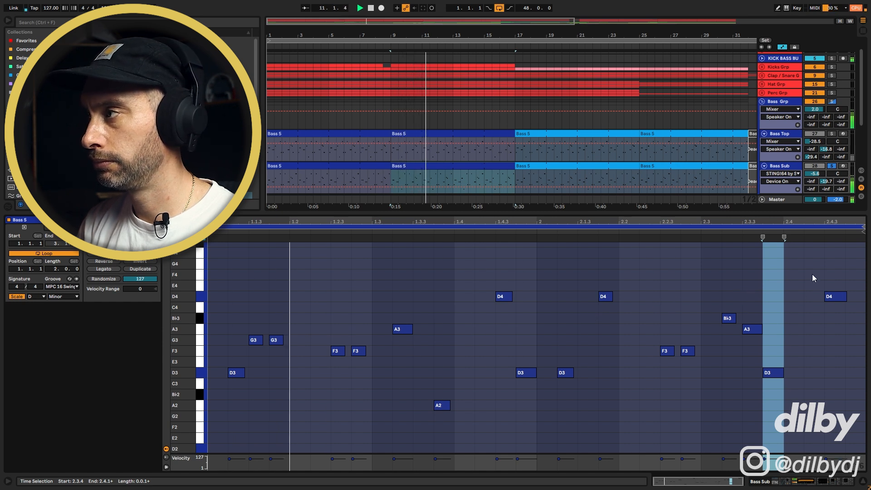
{"action": "left_click", "coordinate": [834, 167]}
{"action": "key", "text": "space"}
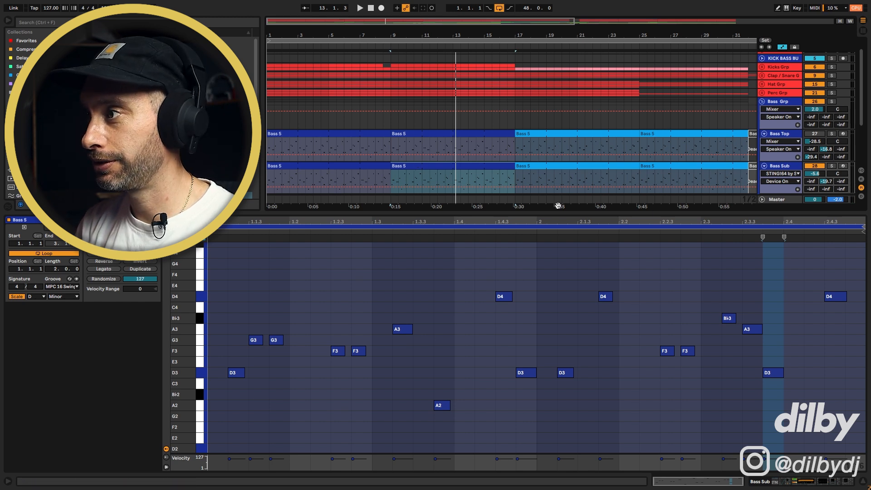
Enlarge the arrangement area, inspect the Bass Sub's Bass 5 clip in Session View and return to Arrangement View
{"action": "left_click_drag", "start_coordinate": [556, 214], "coordinate": [545, 251]}
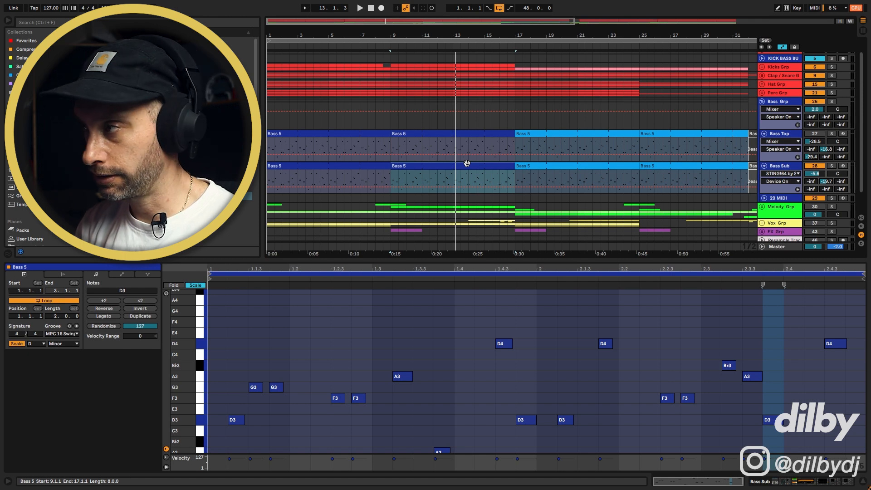
{"action": "key", "text": "Tab"}
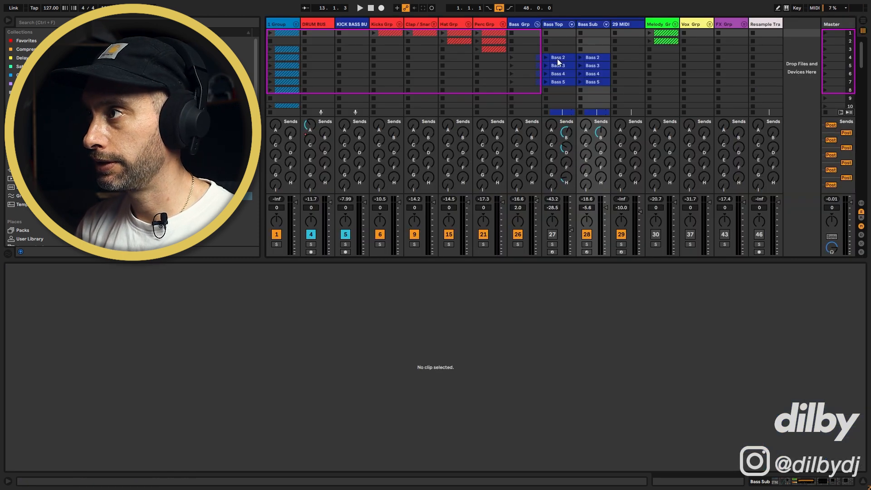
{"action": "left_click", "coordinate": [598, 84]}
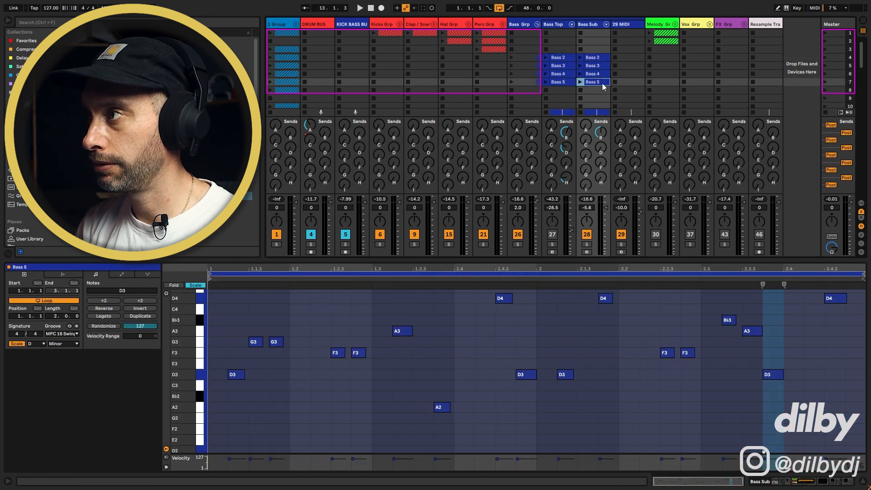
{"action": "key", "text": "Tab"}
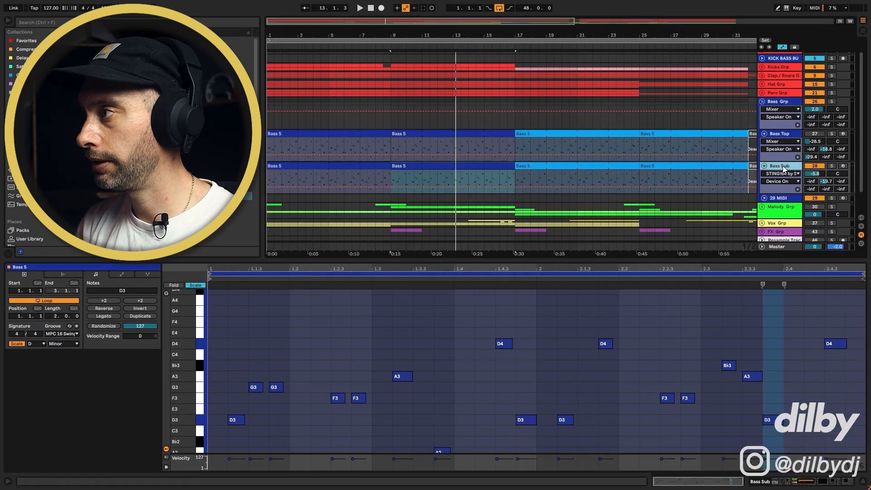
Show the Bass Sub track's devices and audition the part while examining the STING!64 pattern generator and its Density control
{"action": "key", "text": "shift+Tab"}
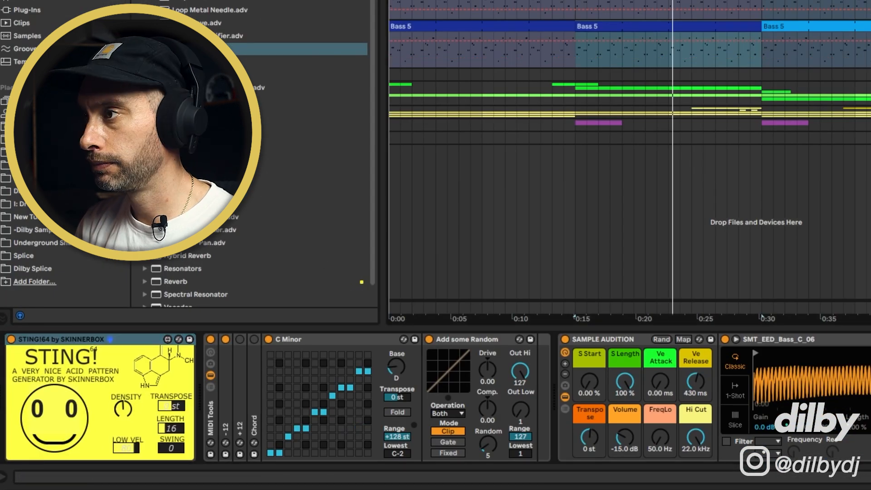
{"action": "key", "text": "space"}
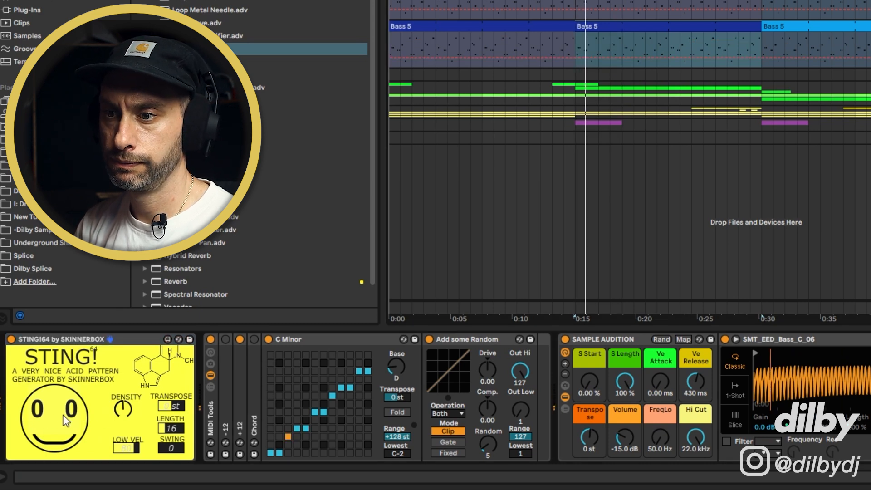
{"action": "left_click", "coordinate": [121, 410]}
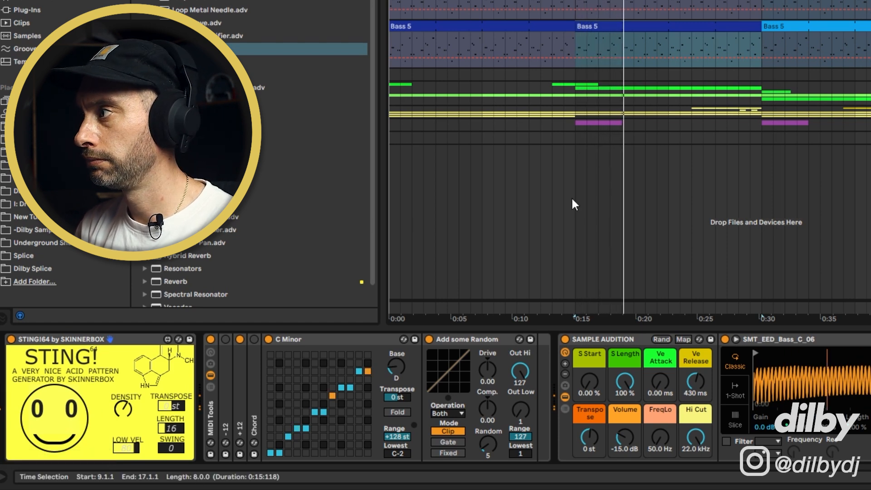
Deactivate the Bass Sub's Bass 5 clip at bar 9 and set the STING!64 pattern length to 32
{"action": "key", "text": "0"}
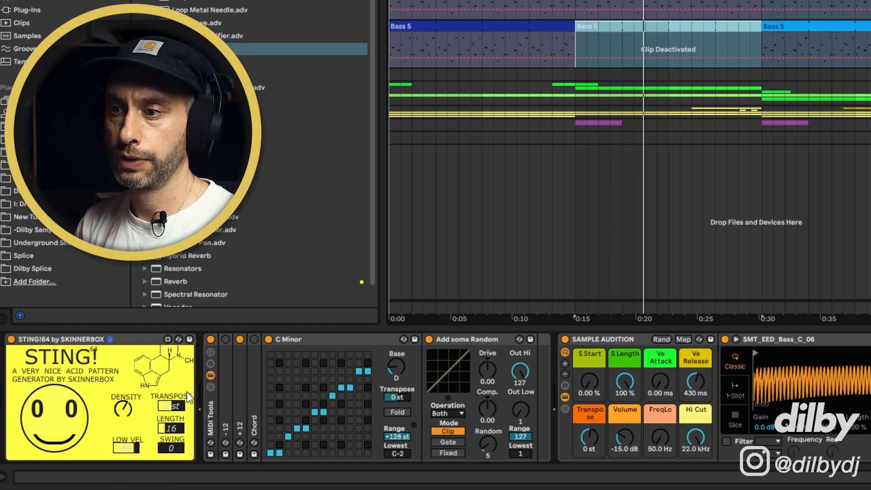
{"action": "left_click", "coordinate": [169, 428]}
{"action": "type", "text": "32"}
{"action": "key", "text": "Return"}
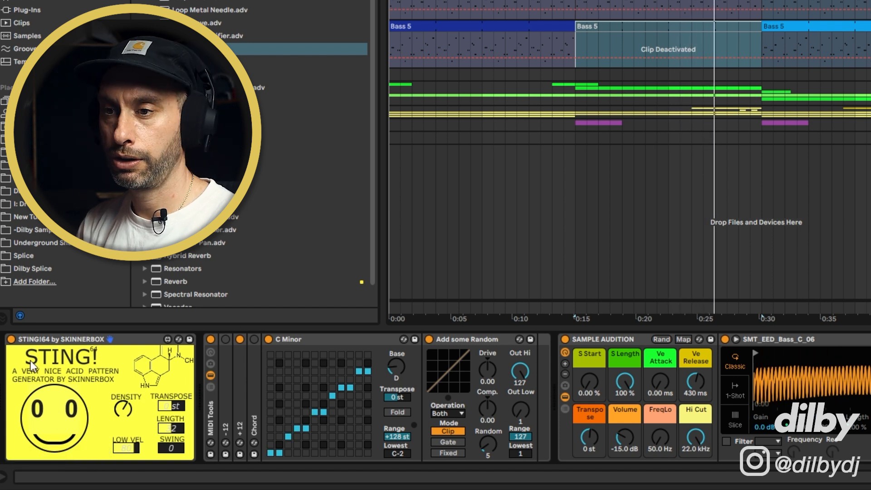
Reactivate the Bass Sub's Bass 5 clip at bar 9 and switch off the STING!64 device
{"action": "left_click", "coordinate": [626, 28]}
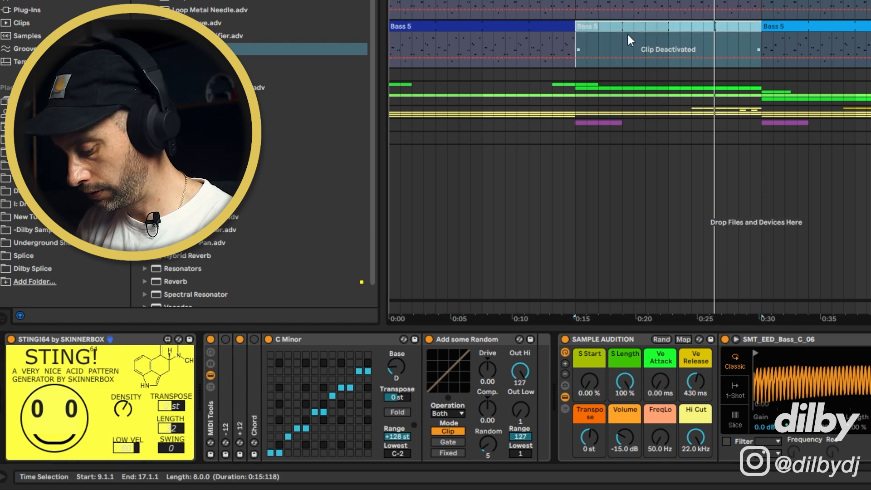
{"action": "key", "text": "0"}
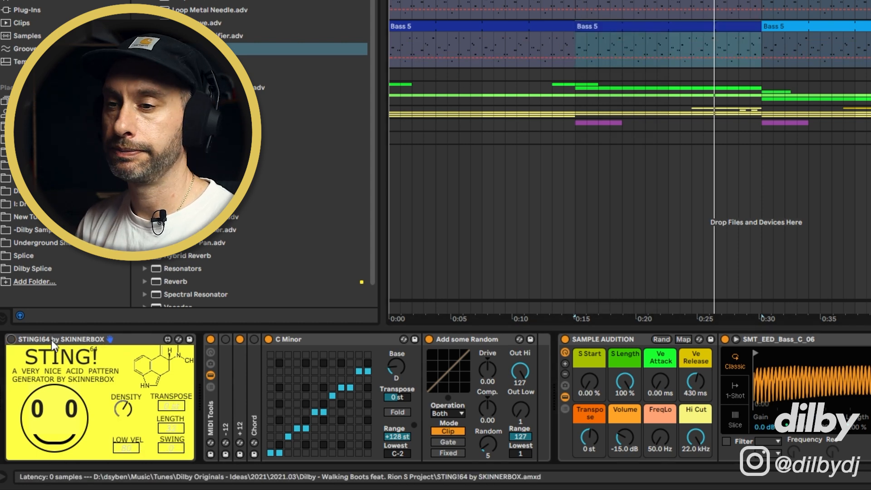
{"action": "left_click", "coordinate": [51, 340]}
{"action": "key", "text": "0"}
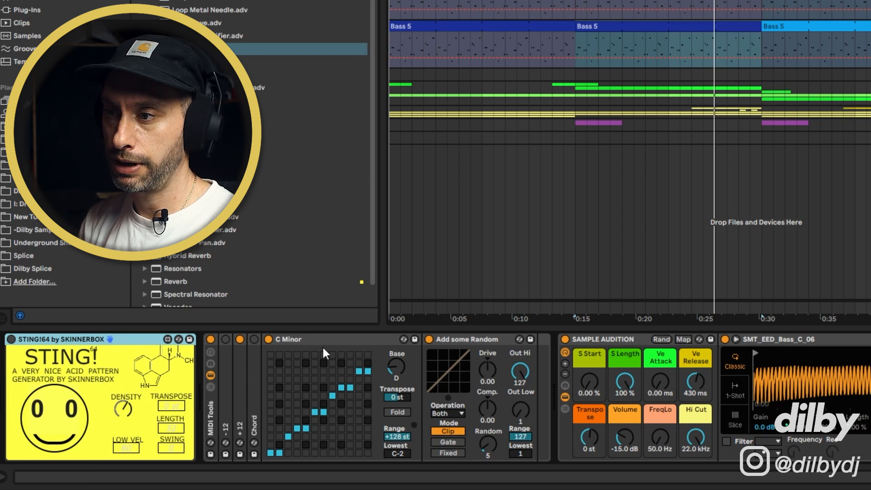
Select the C Minor scale device, fold STING!64 on Bass Top, and audition that track while examining its sampler and effects
{"action": "left_click", "coordinate": [310, 342]}
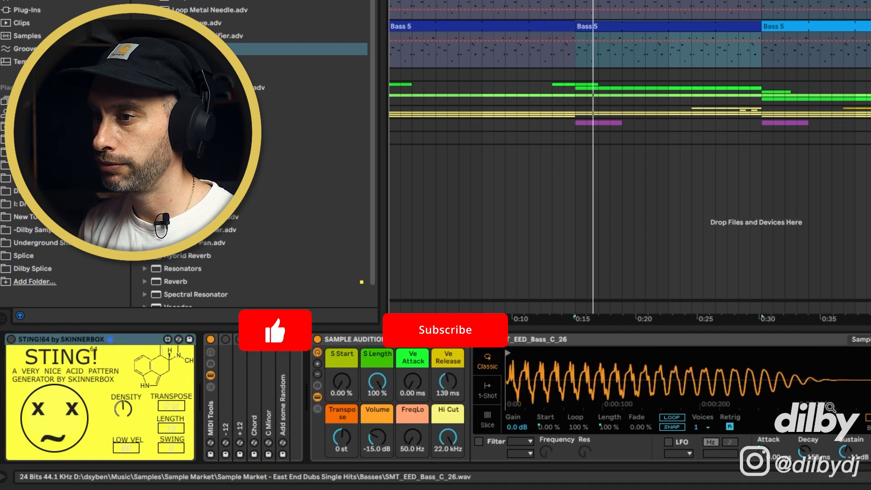
{"action": "double_click", "coordinate": [85, 340]}
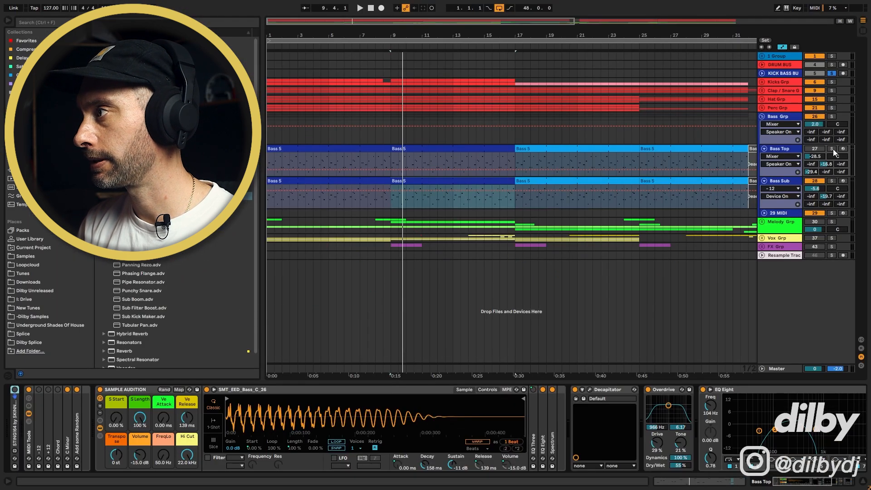
{"action": "key", "text": "space"}
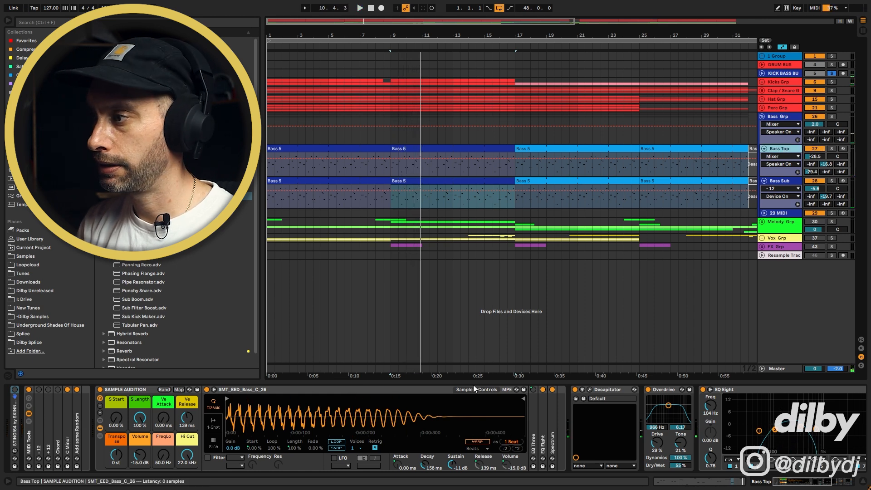
{"action": "left_click_drag", "start_coordinate": [799, 484], "coordinate": [821, 484]}
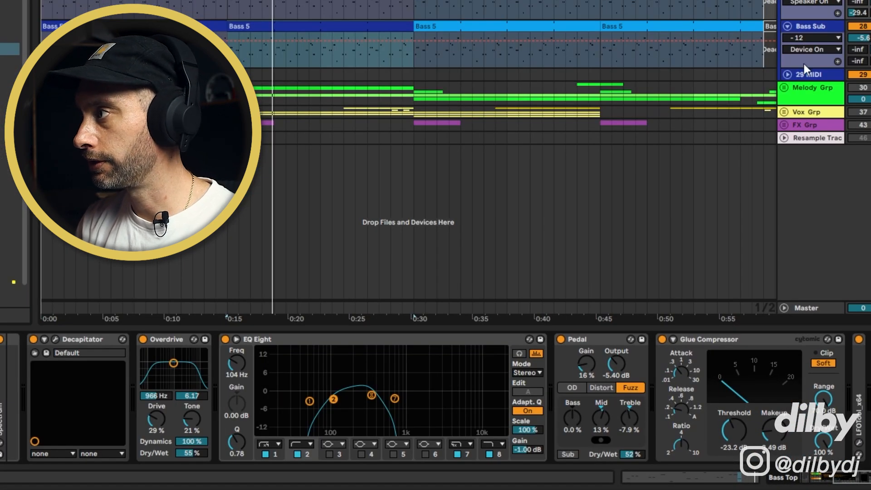
Play the bass with the drums, switching the Bass Top track off and on to compare its contribution
{"action": "left_click", "coordinate": [273, 25]}
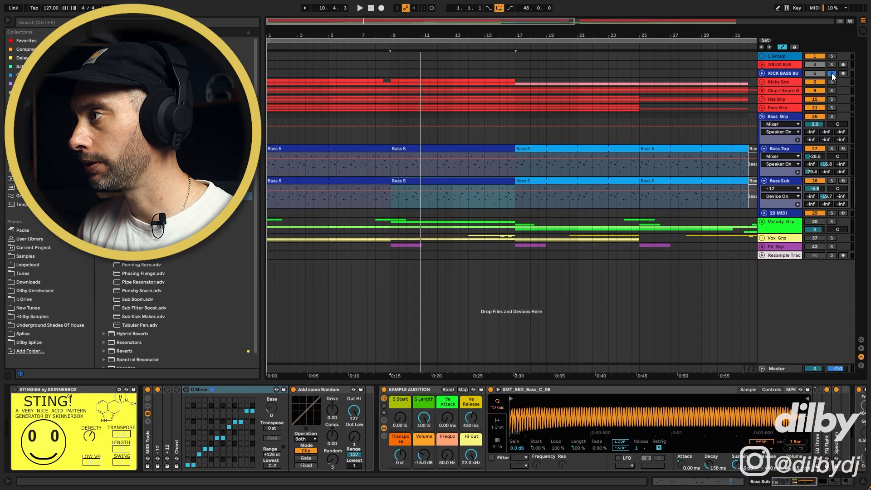
{"action": "left_click", "coordinate": [815, 149]}
{"action": "key", "text": "space"}
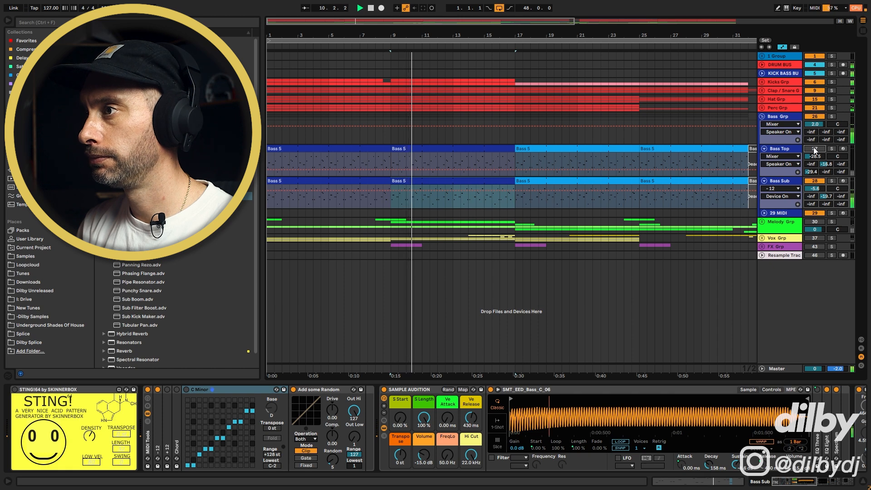
{"action": "left_click", "coordinate": [815, 150]}
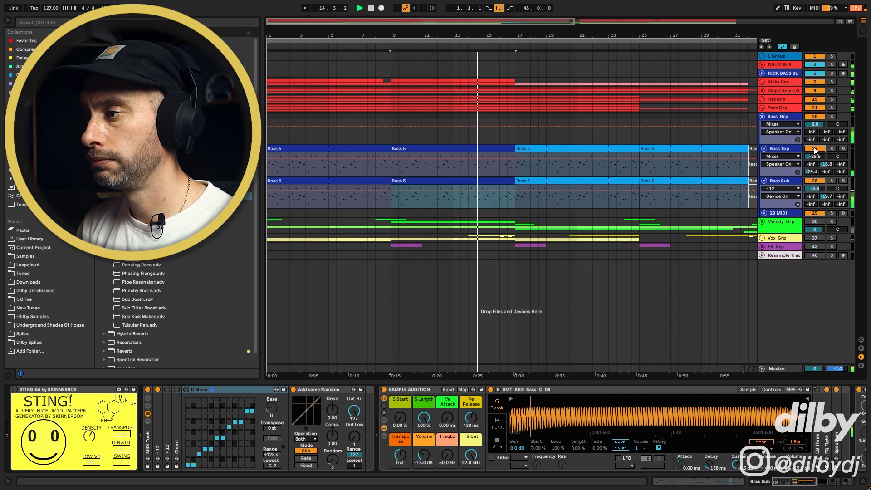
{"action": "left_click", "coordinate": [815, 149]}
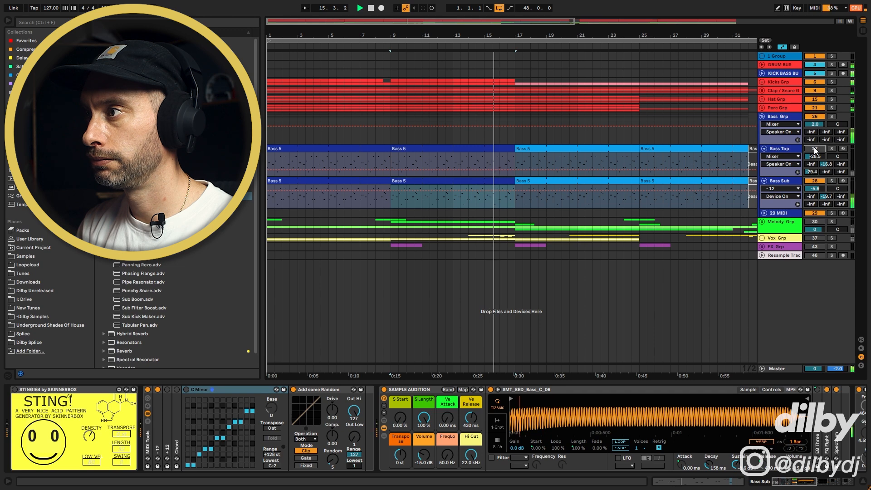
Compare the Bass Top and Bass Sub device chains, and examine the Bass Top's effects from Decapitator to Glue Compressor
{"action": "left_click", "coordinate": [793, 151]}
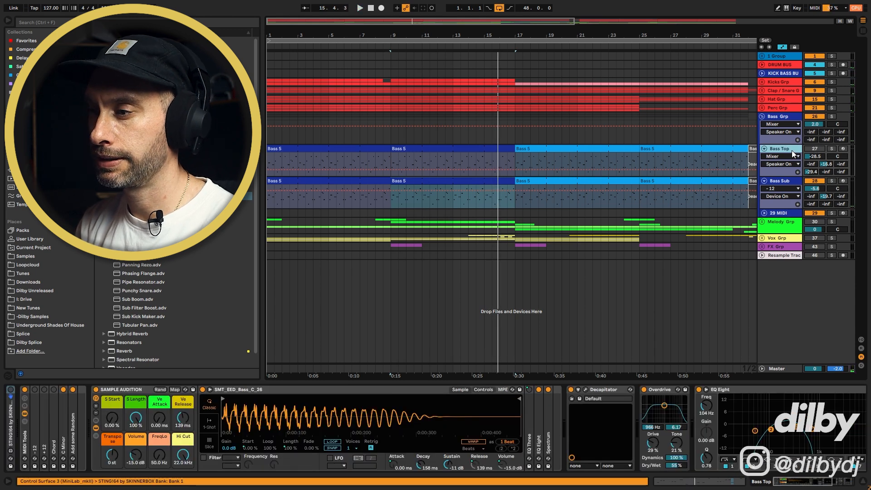
{"action": "left_click", "coordinate": [789, 179]}
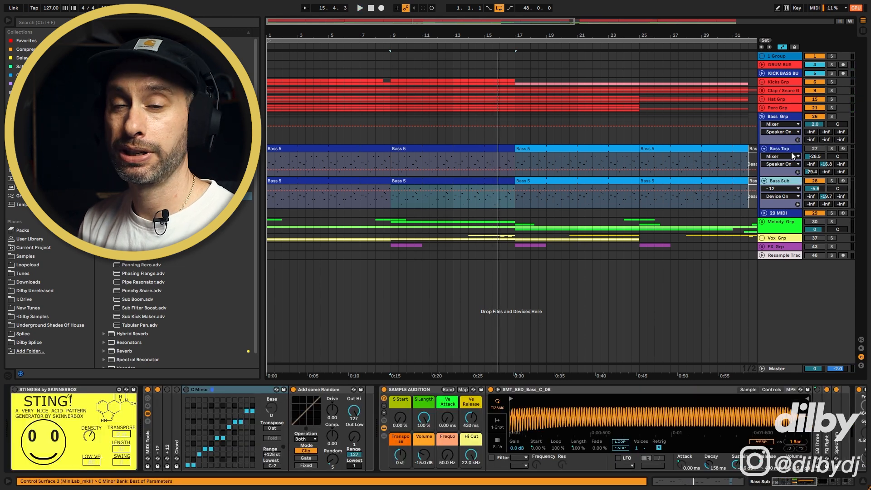
{"action": "left_click", "coordinate": [788, 149]}
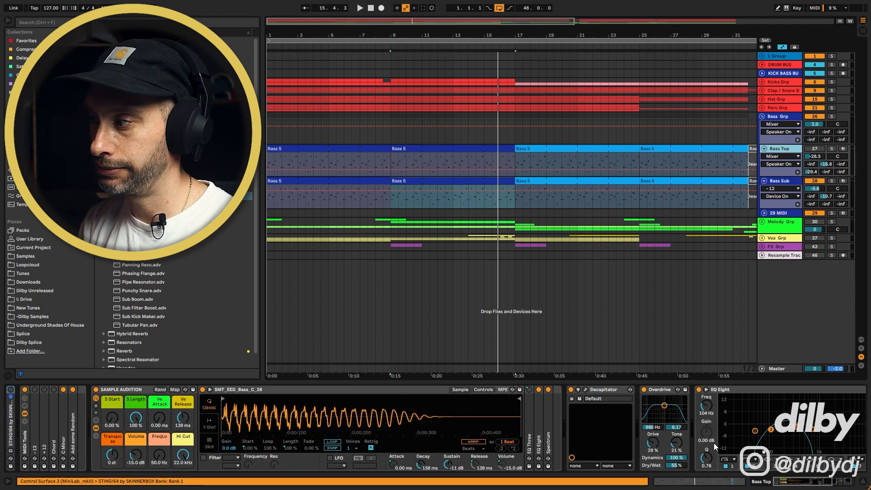
{"action": "left_click", "coordinate": [804, 480]}
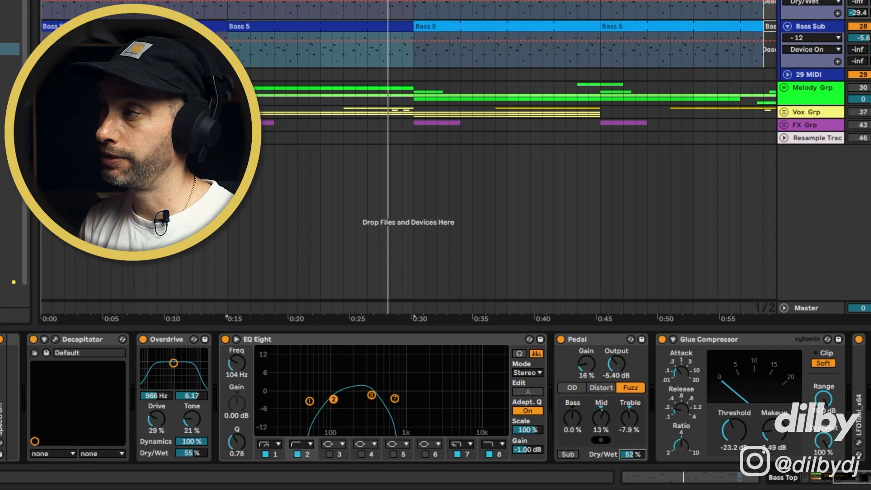
{"action": "left_click", "coordinate": [322, 1]}
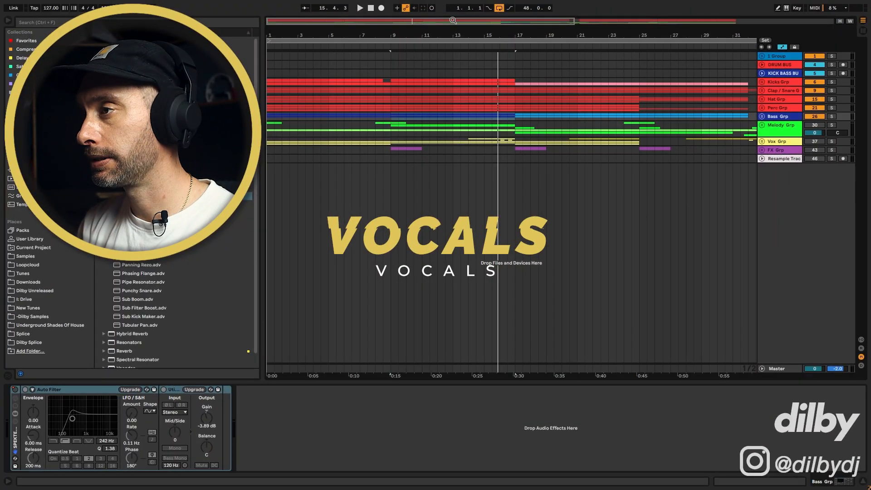
Expand the Vox Grp and switch off its Main Vox track
{"action": "key", "text": "Down"}
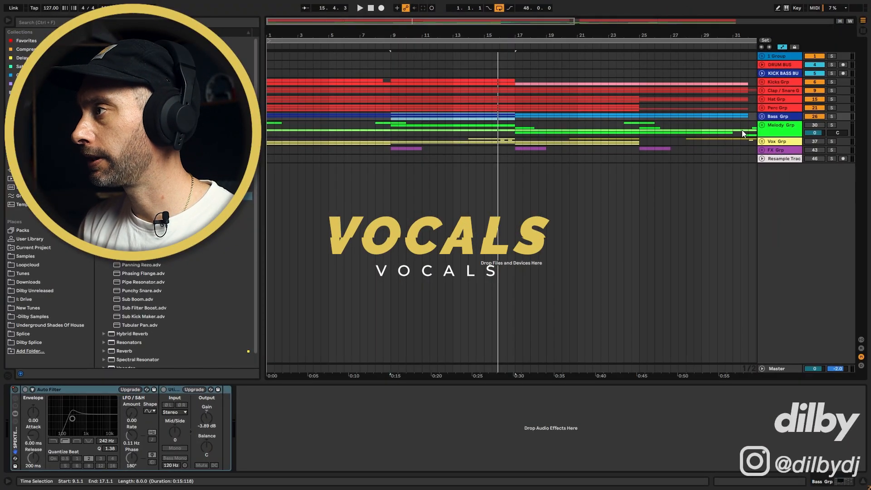
{"action": "left_click", "coordinate": [762, 142]}
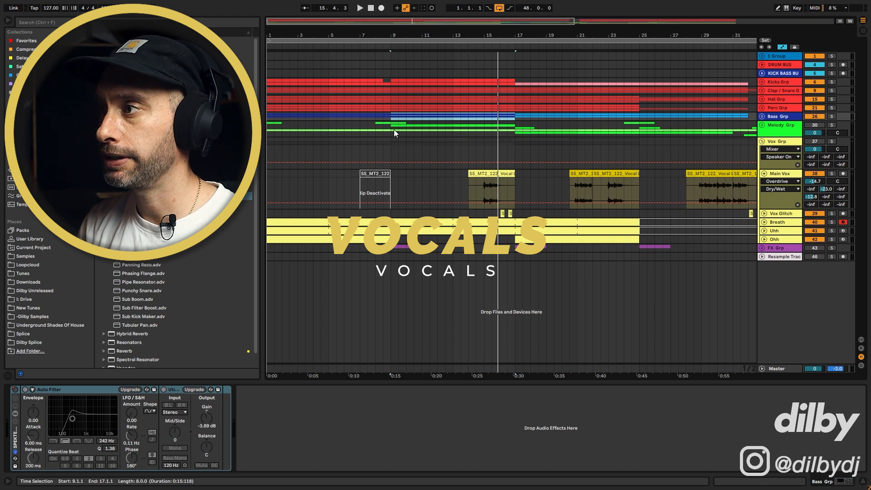
{"action": "left_click", "coordinate": [814, 174]}
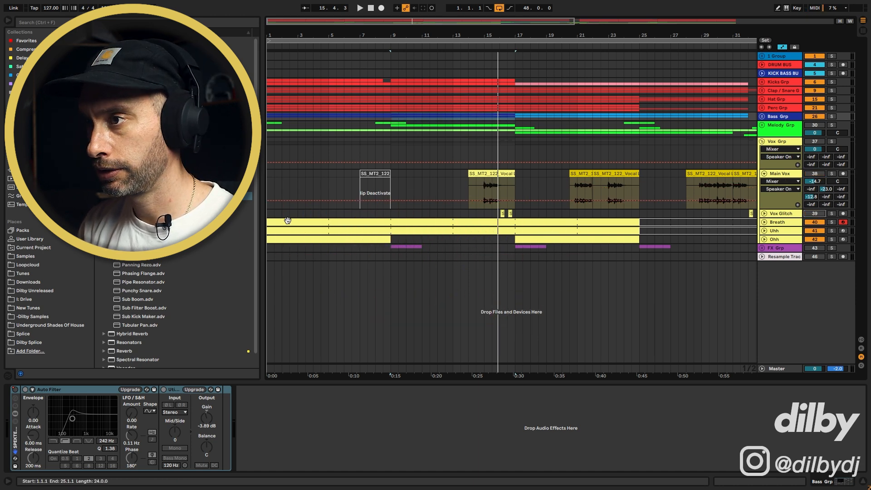
Show the Breath track's exhale sample and devices, unfold its lane and audition the part
{"action": "left_click", "coordinate": [287, 220]}
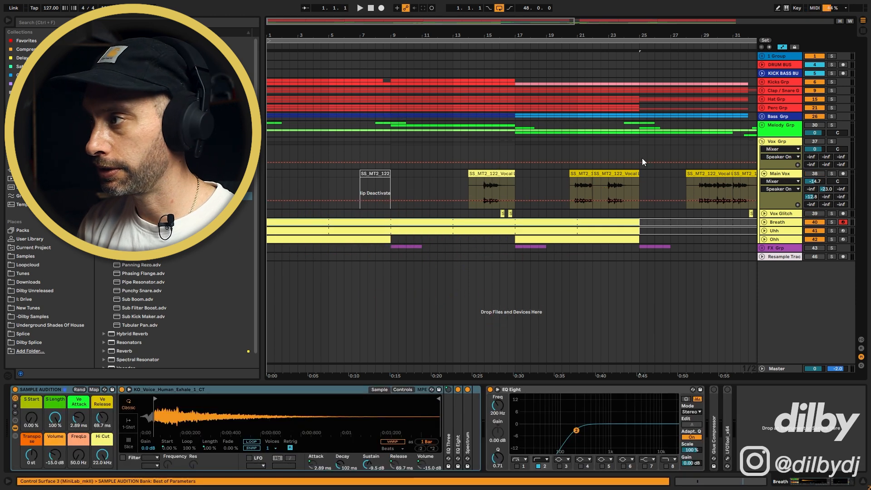
{"action": "left_click", "coordinate": [765, 222]}
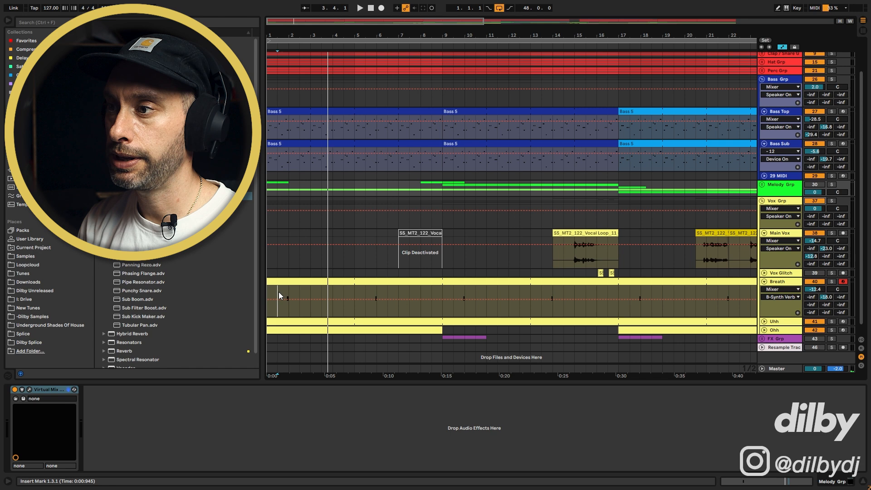
{"action": "key", "text": "space"}
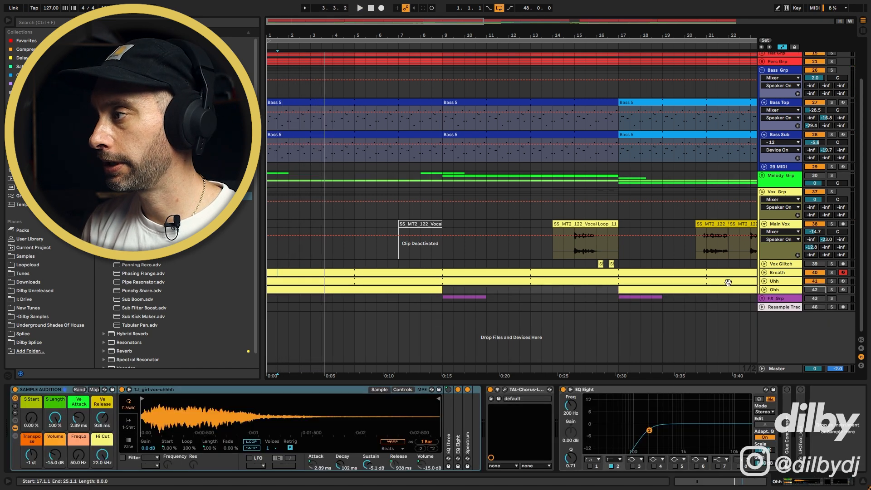
Unfold the Breath and Uhh tracks and play both parts with the beat from 1.3.1
{"action": "left_click", "coordinate": [765, 273]}
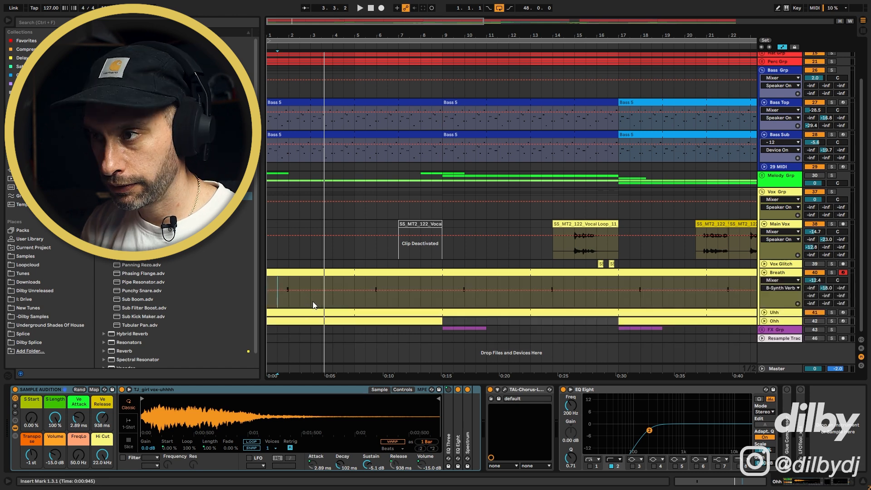
{"action": "left_click", "coordinate": [765, 313]}
{"action": "scroll", "coordinate": [295, 286], "scroll_direction": "down", "scroll_amount": 2}
{"action": "left_click", "coordinate": [278, 272]}
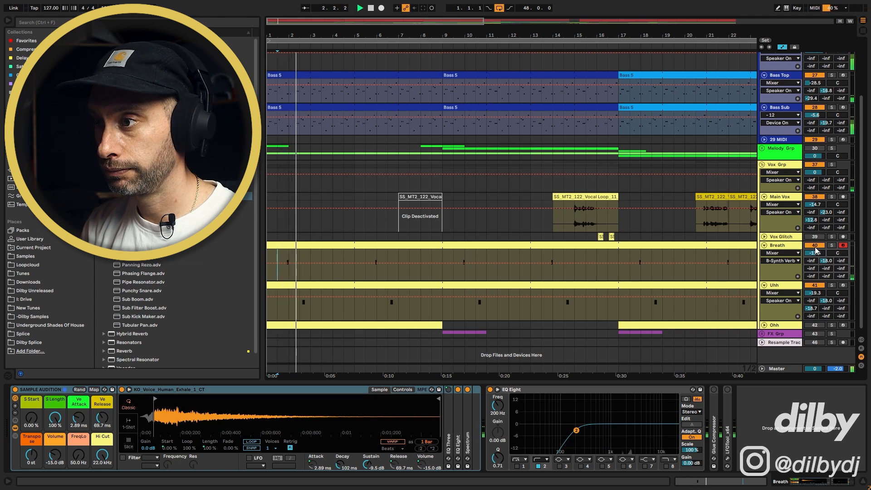
{"action": "key", "text": "space"}
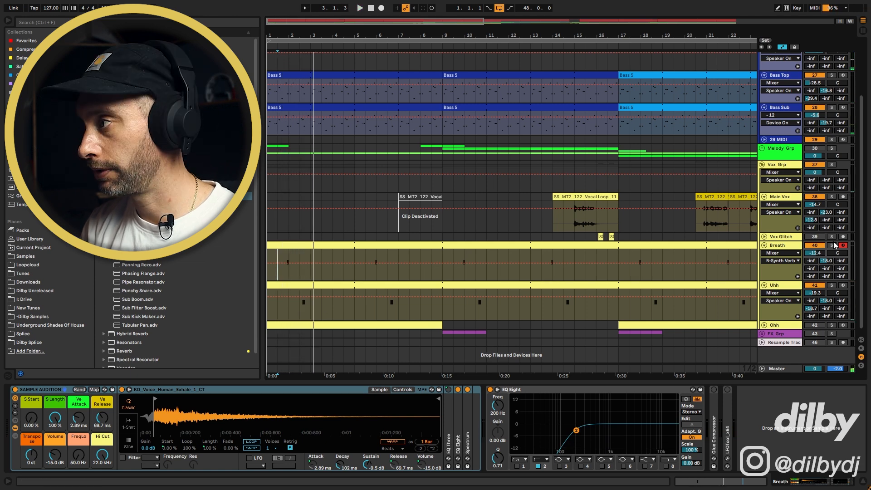
Solo the Breath and Uhh tracks together and play them
{"action": "left_click", "coordinate": [832, 246]}
{"action": "left_click", "coordinate": [832, 285], "text": "ctrl"}
{"action": "key", "text": "space"}
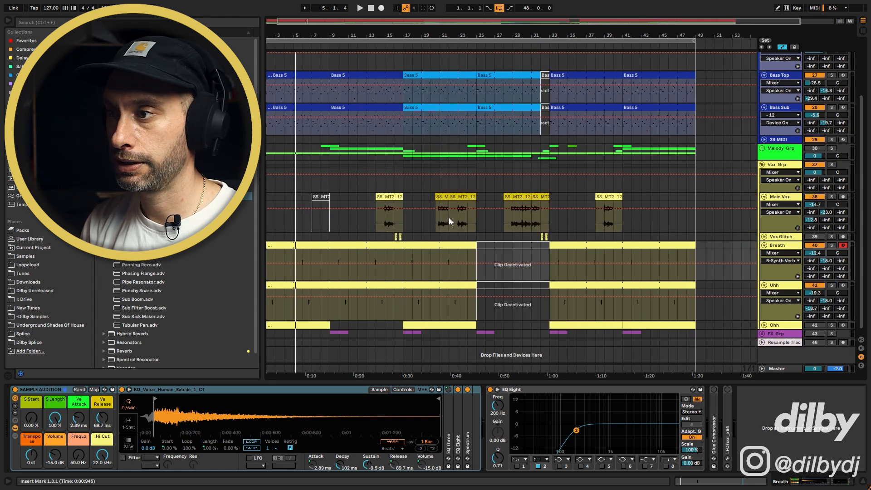
Unfold the Ohh track and play its vocal part with the rest of the track from 7.1.1
{"action": "left_click", "coordinate": [764, 325]}
{"action": "left_click", "coordinate": [312, 345]}
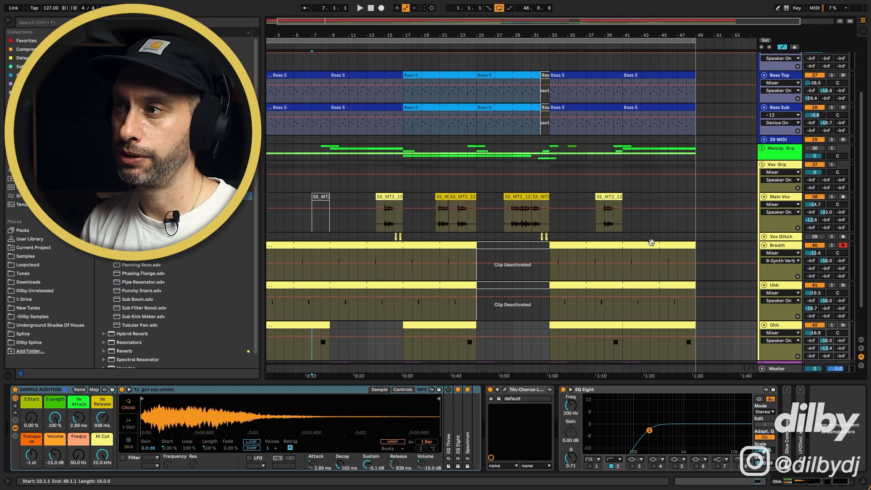
{"action": "key", "text": "space"}
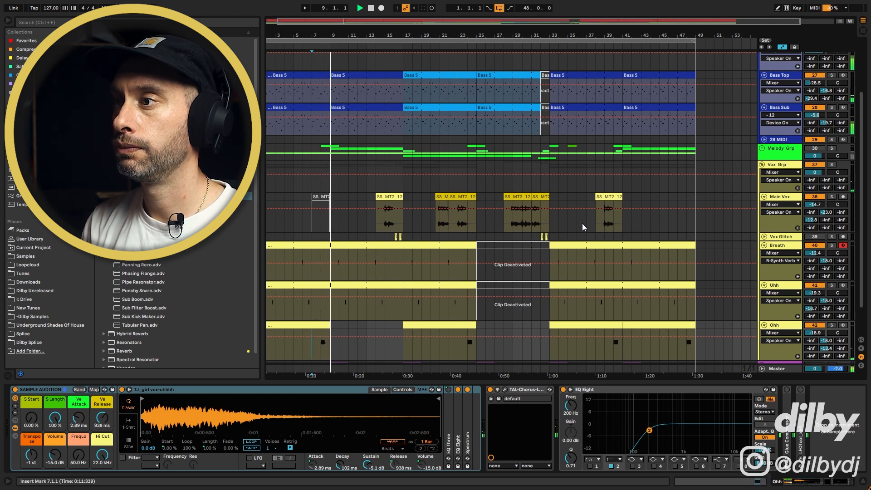
{"action": "scroll", "coordinate": [599, 265], "scroll_direction": "down", "scroll_amount": 1}
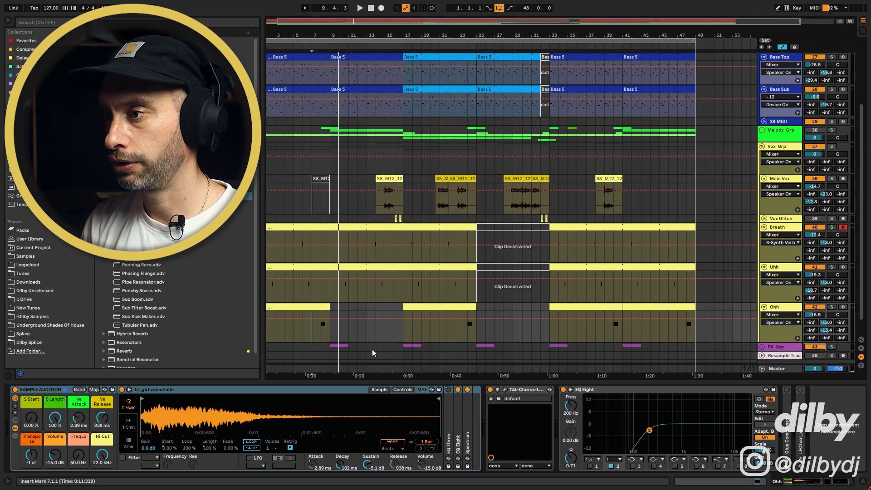
{"action": "key", "text": "space"}
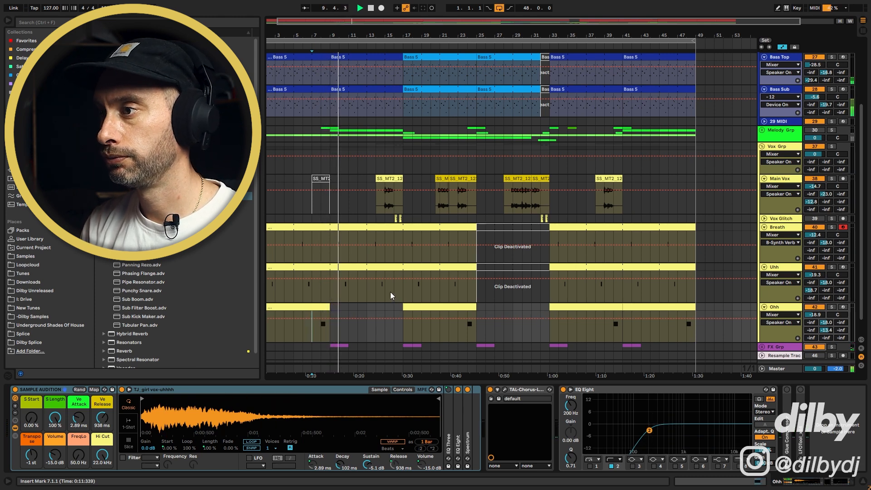
Play the Main Vox part together with the rest of the track from 14.1.1
{"action": "key", "text": "space"}
{"action": "left_click", "coordinate": [373, 207]}
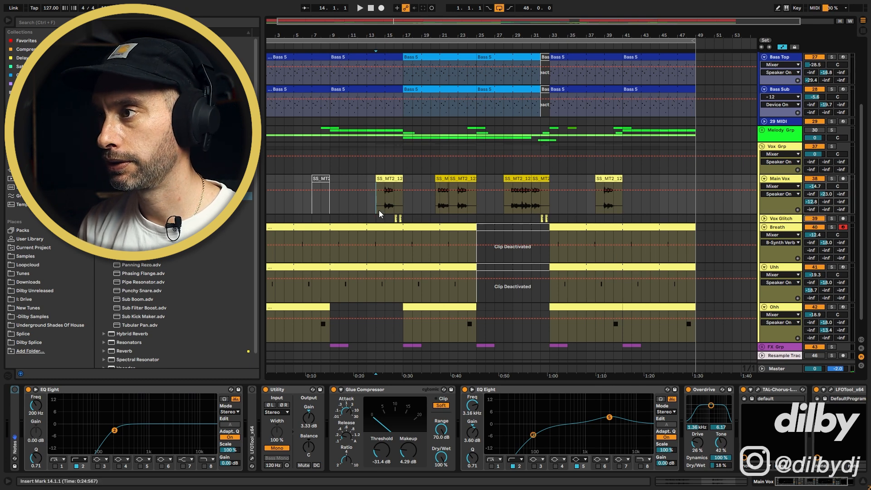
{"action": "key", "text": "space"}
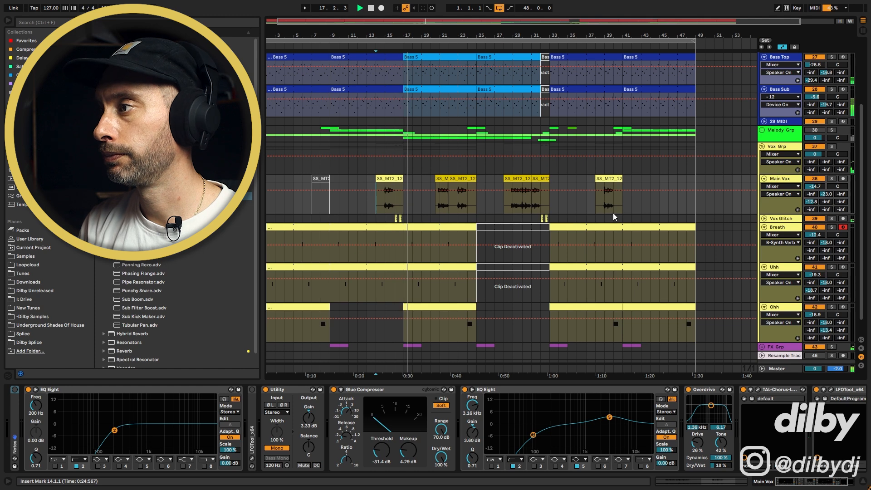
Solo the Main Vox track and audition its "Come To The Party" vocal loop from the middle of bar 15
{"action": "left_click", "coordinate": [583, 218]}
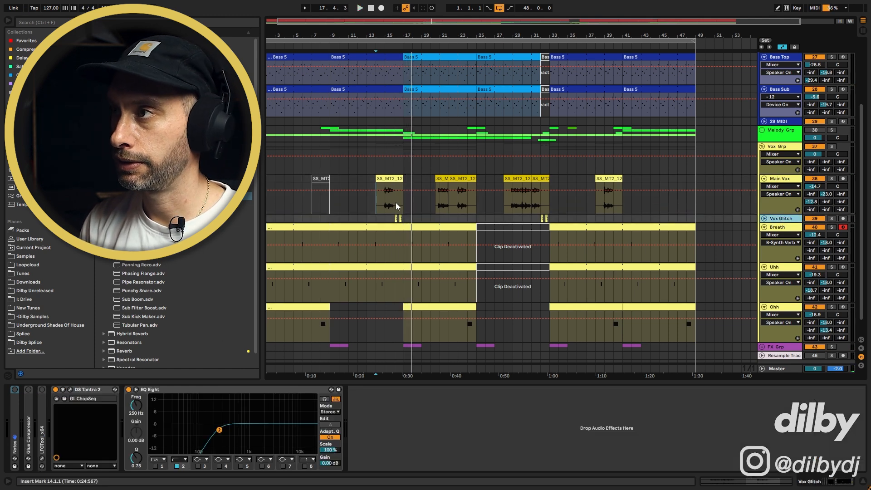
{"action": "left_click_drag", "start_coordinate": [408, 27], "coordinate": [514, 205]}
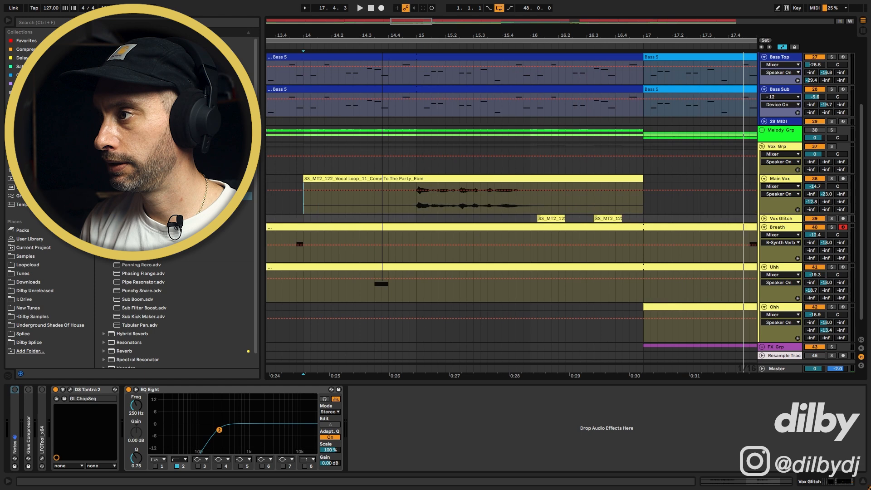
{"action": "left_click", "coordinate": [495, 207]}
{"action": "left_click", "coordinate": [832, 178]}
{"action": "key", "text": "space"}
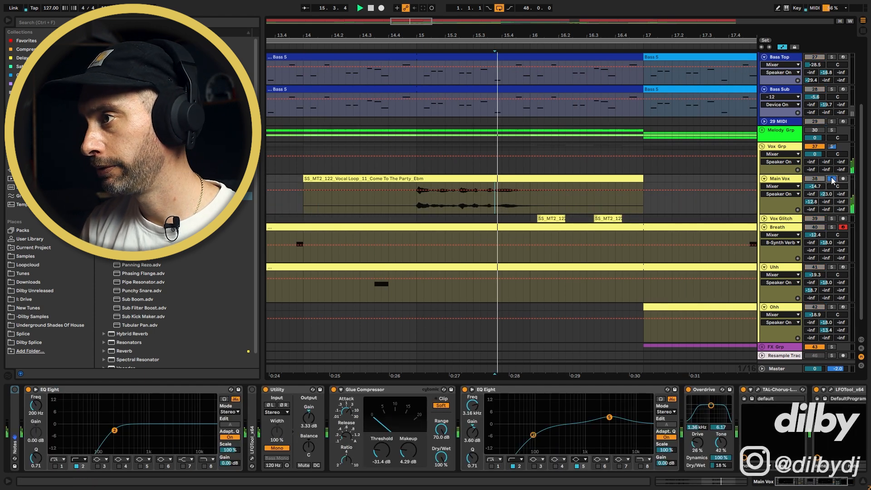
Unfold the Vox Glitch track and audition its short vocal clips on their own from just before the first one
{"action": "left_click", "coordinate": [546, 219]}
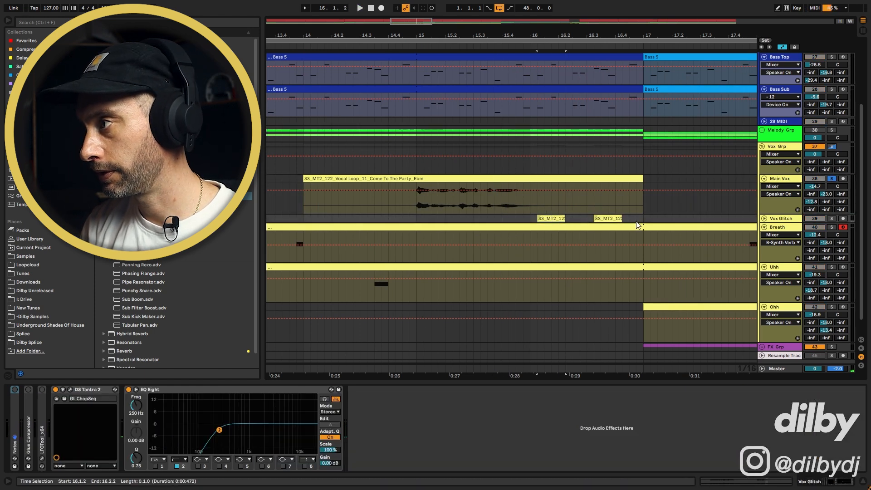
{"action": "left_click", "coordinate": [765, 220]}
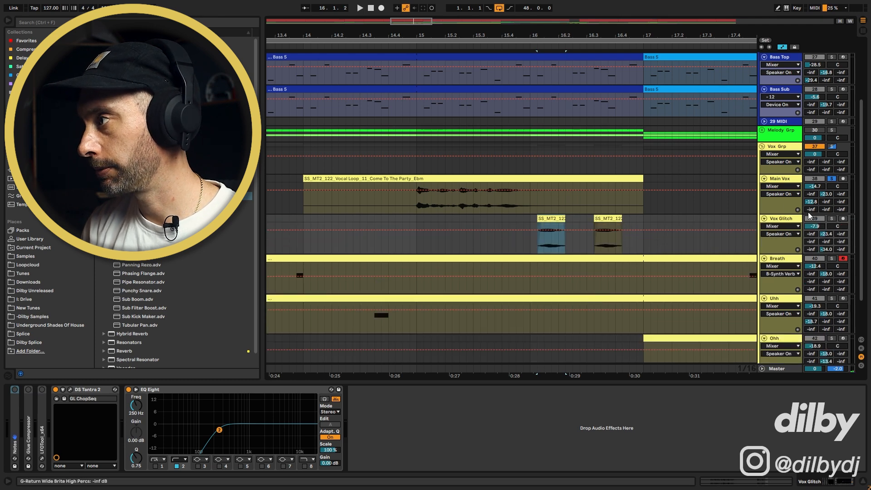
{"action": "left_click", "coordinate": [531, 229]}
{"action": "key", "text": "space"}
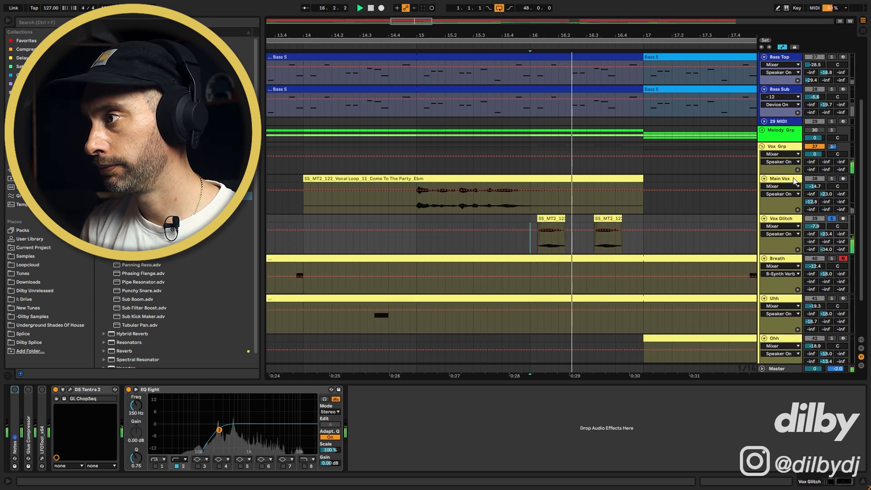
Solo Main Vox and Vox Glitch together and play both from 15.1.1
{"action": "left_click", "coordinate": [416, 220]}
{"action": "key", "text": "space"}
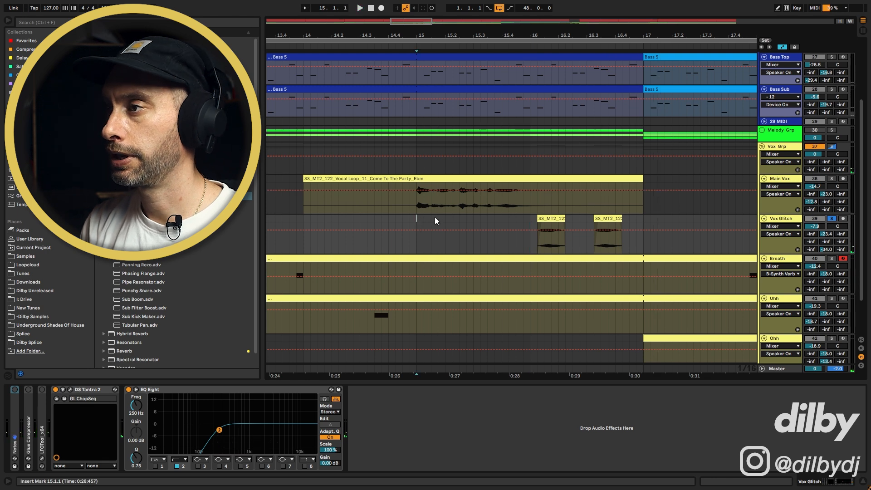
{"action": "key", "text": "space"}
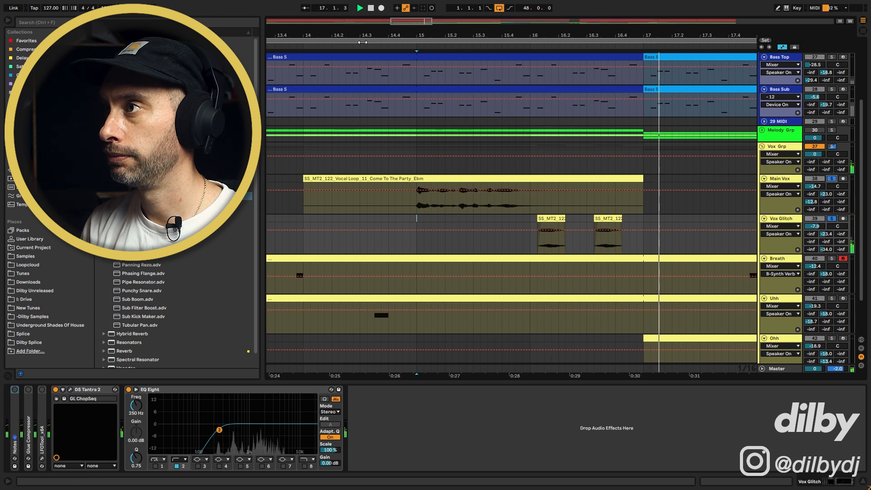
{"action": "key", "text": "space"}
Play the two soloed vocal tracks from 28.1.1, bringing the full mix back in by removing the solo
{"action": "key", "text": "w"}
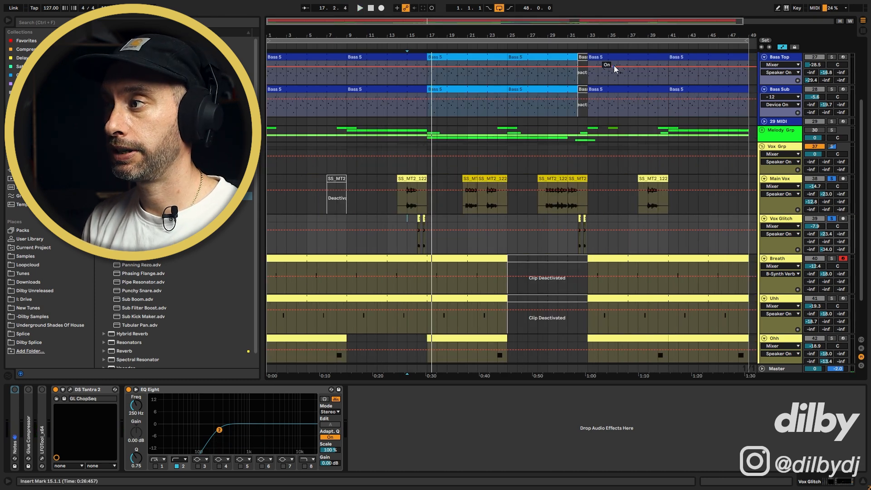
{"action": "left_click", "coordinate": [581, 192]}
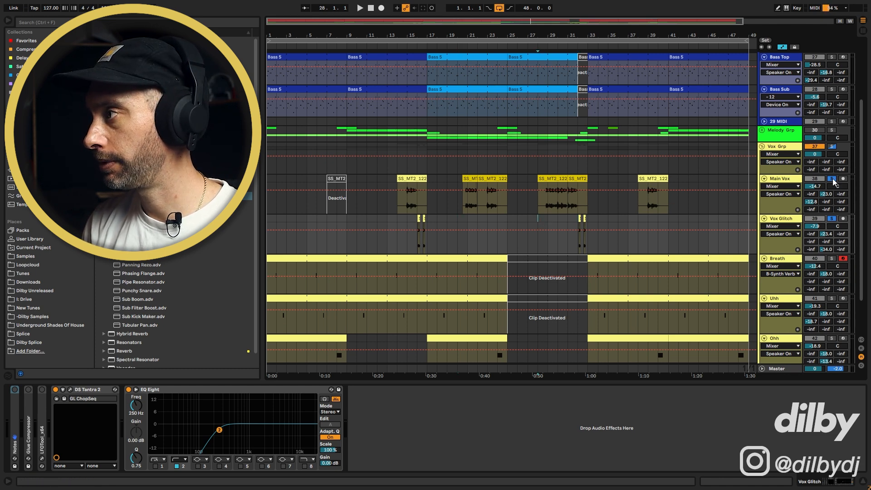
{"action": "key", "text": "space"}
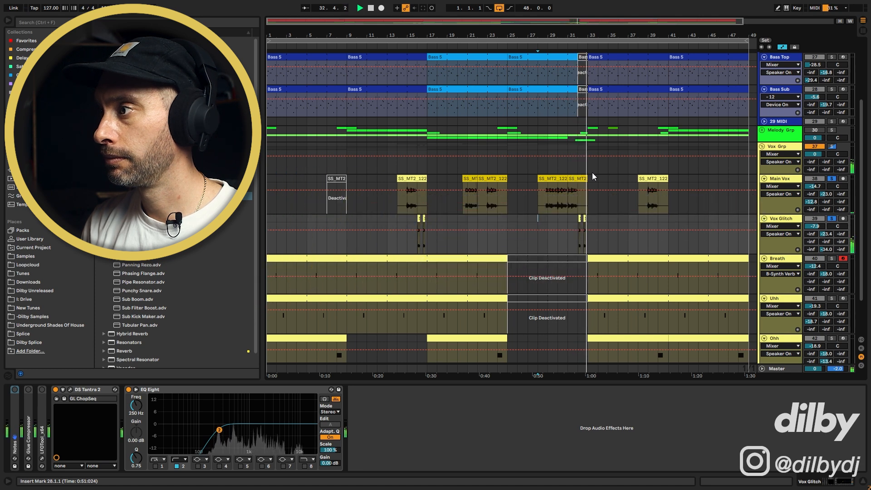
{"action": "left_click", "coordinate": [832, 179]}
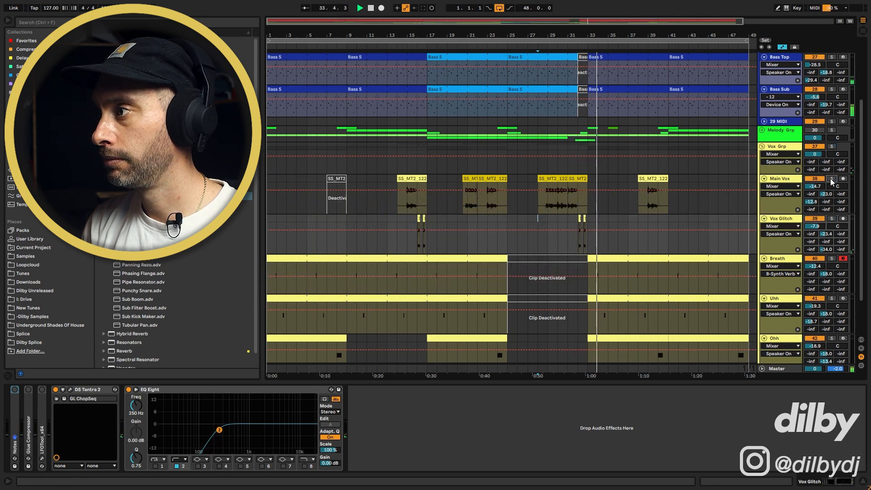
Show the Main Vox effect chain, from EQ Eight and Utility through to LFOTool, and solo the track
{"action": "left_click", "coordinate": [784, 178]}
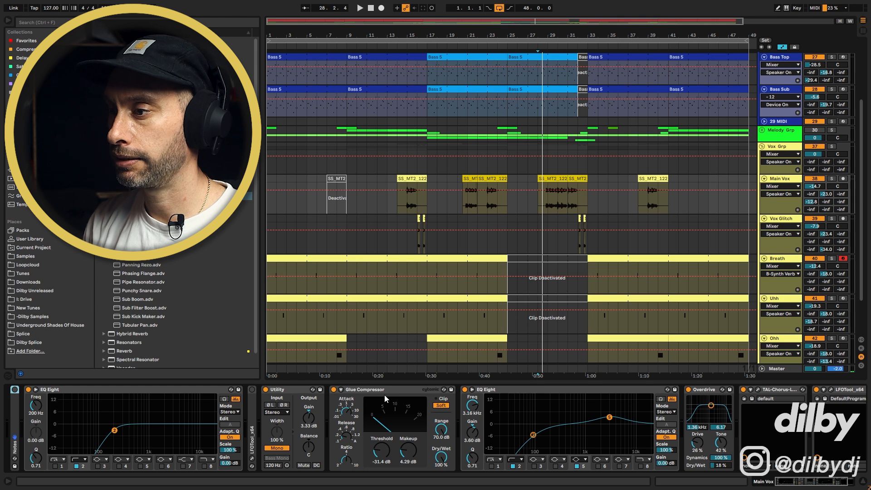
{"action": "key", "text": "s"}
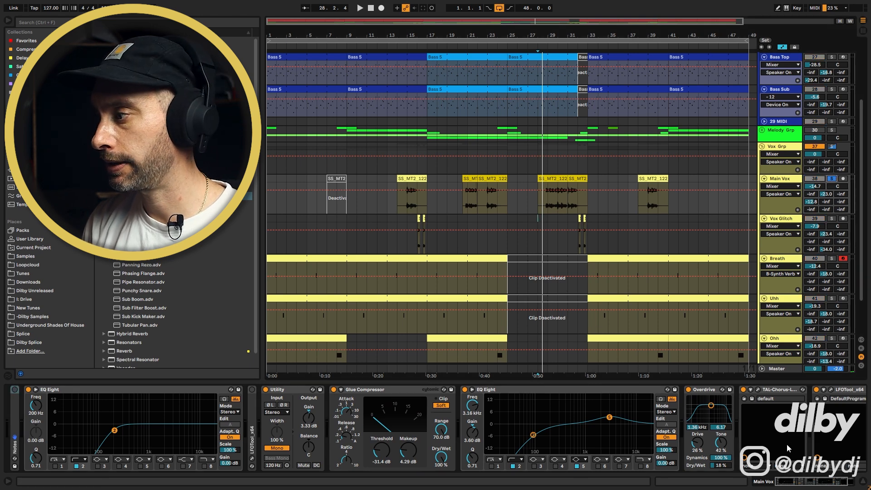
{"action": "left_click_drag", "start_coordinate": [794, 485], "coordinate": [800, 485]}
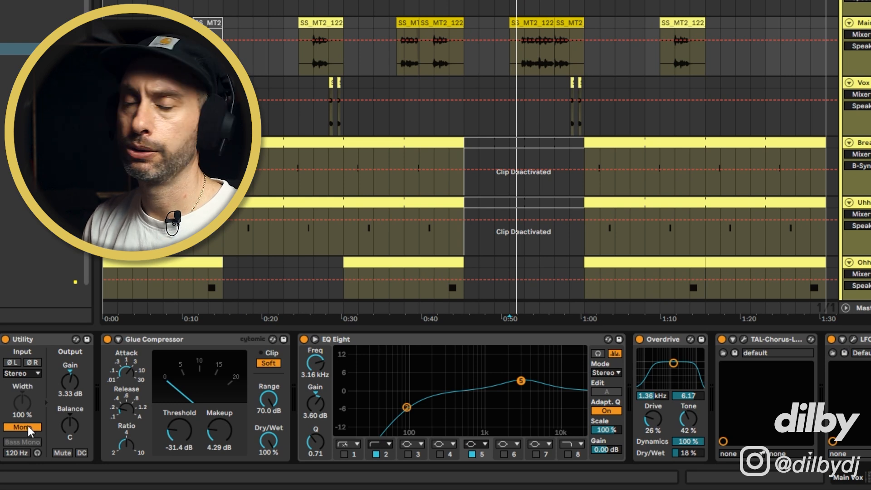
Highlight the Main Vox clips from 28.1.1 to 33.1.1 and the one-bar phrase from 29.1.1 to 30.1.1
{"action": "left_click", "coordinate": [525, 66]}
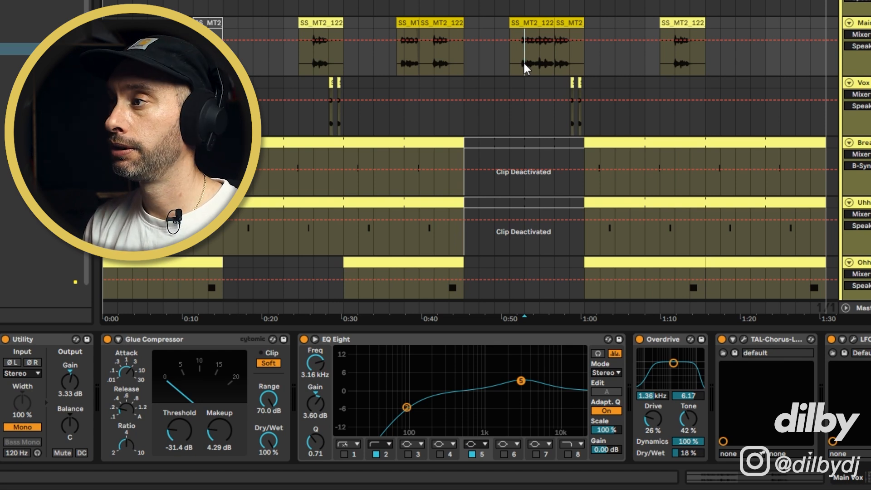
{"action": "left_click_drag", "start_coordinate": [524, 65], "coordinate": [554, 64]}
{"action": "left_click", "coordinate": [524, 68]}
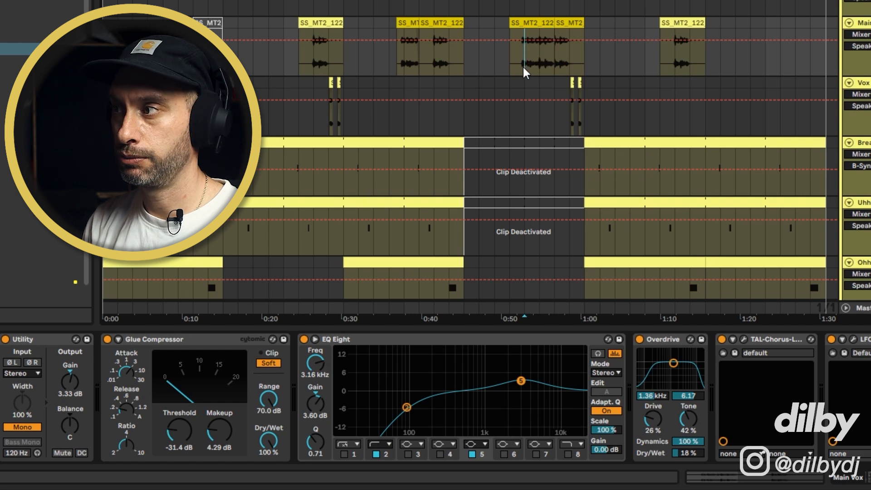
{"action": "left_click_drag", "start_coordinate": [525, 68], "coordinate": [581, 67]}
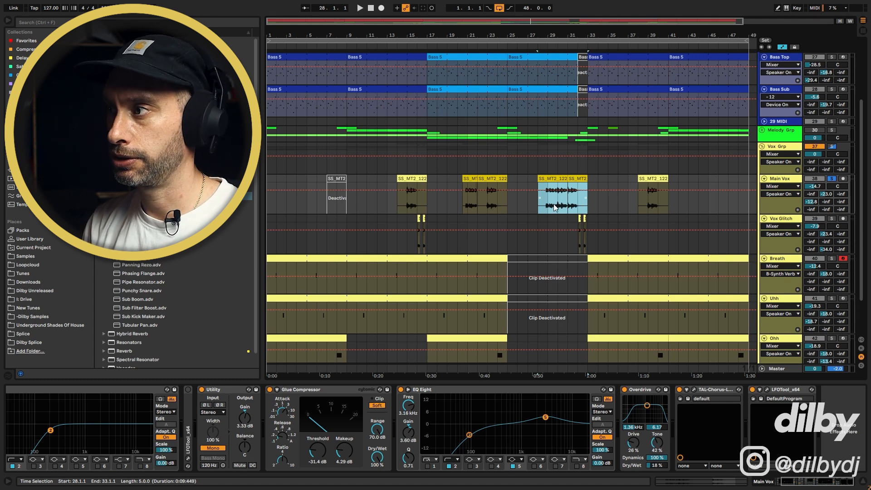
{"action": "left_click", "coordinate": [540, 207]}
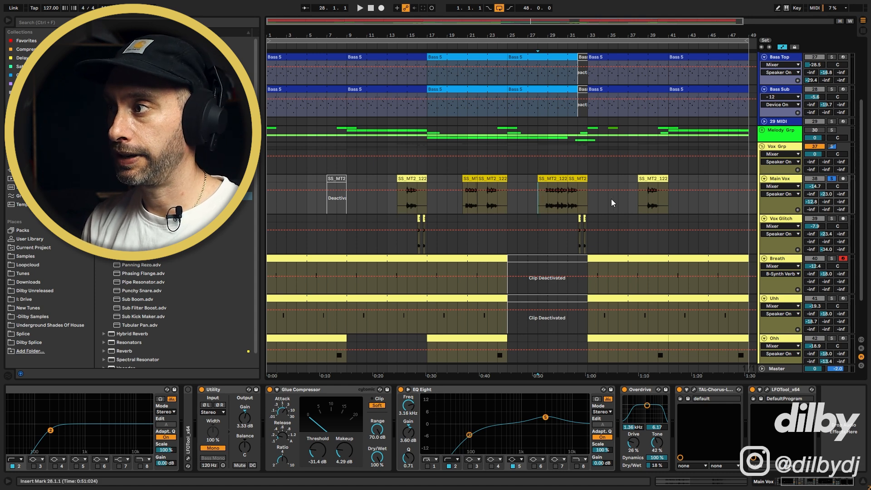
{"action": "left_click_drag", "start_coordinate": [543, 201], "coordinate": [558, 202]}
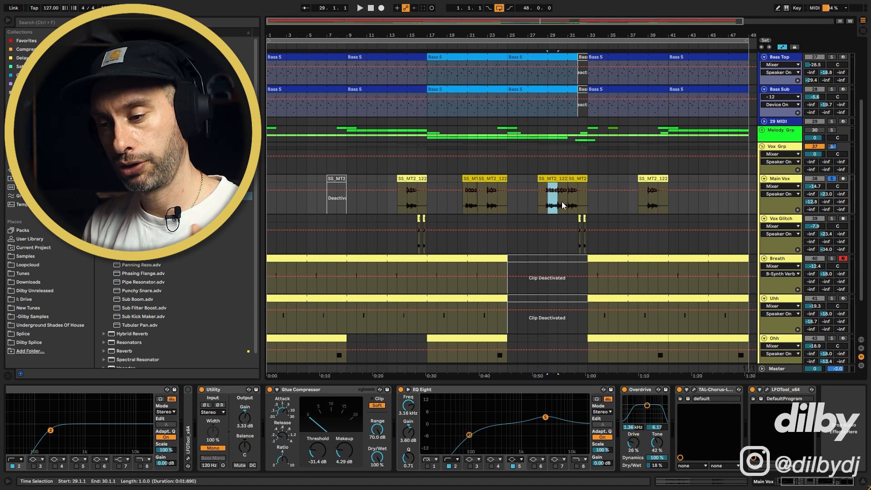
{"action": "left_click", "coordinate": [783, 180]}
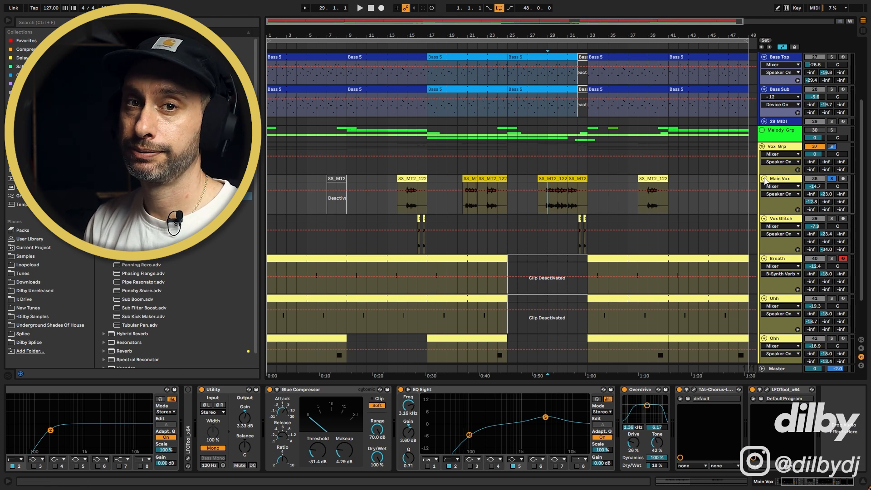
Collapse the Vox group, expand the Melody group, and fold its String Stab and 80s Chords tracks
{"action": "left_click", "coordinate": [763, 147]}
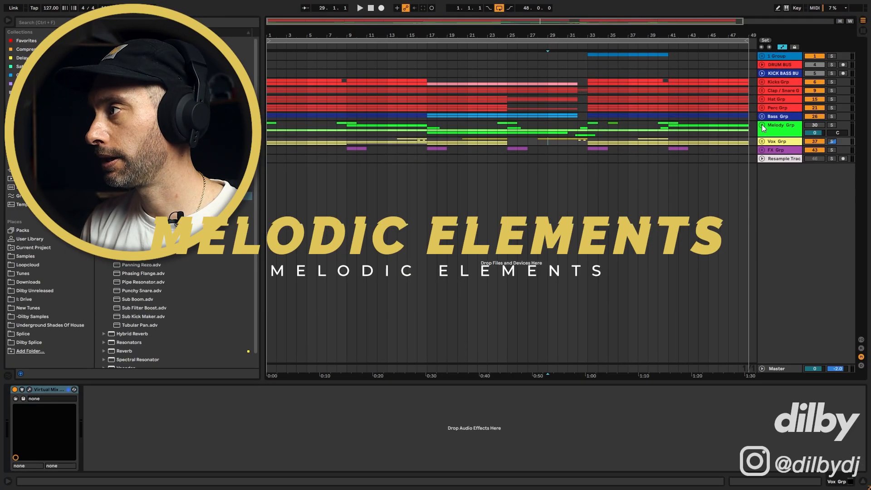
{"action": "left_click", "coordinate": [763, 125]}
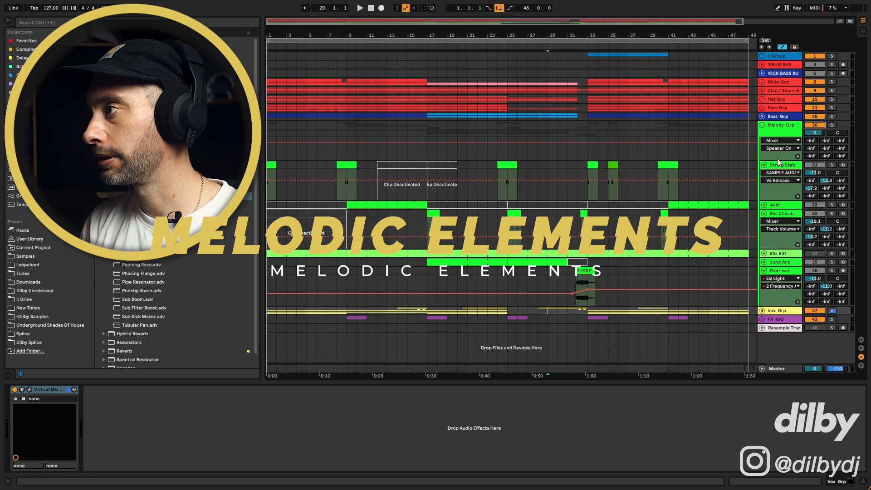
{"action": "left_click", "coordinate": [764, 165]}
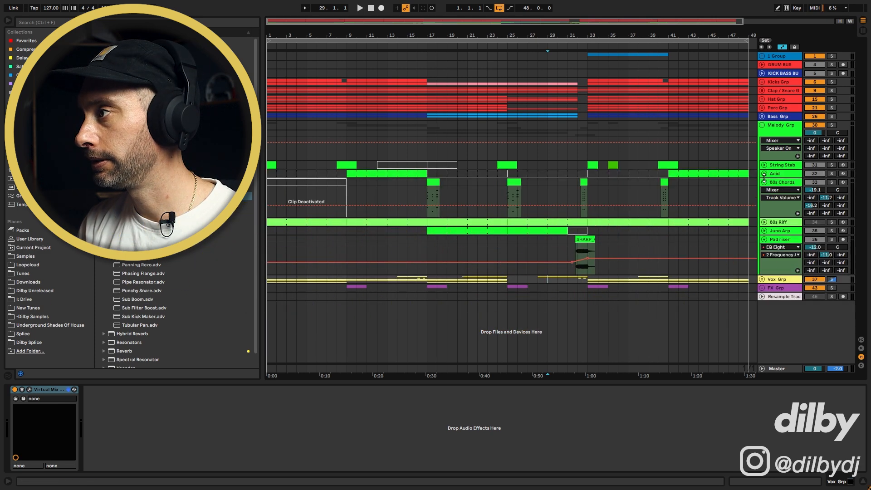
{"action": "left_click", "coordinate": [764, 182]}
Select the melody tracks from String Stab through Pad riser, and mark 7.1.1 to 8.1.1 in the Pad riser lane
{"action": "left_click", "coordinate": [785, 206]}
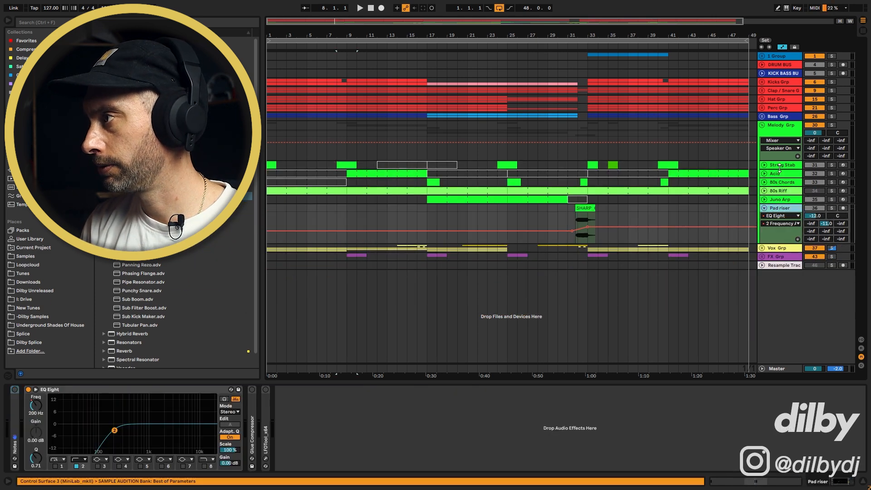
{"action": "left_click", "coordinate": [780, 167]}
{"action": "left_click", "coordinate": [782, 209], "text": "shift"}
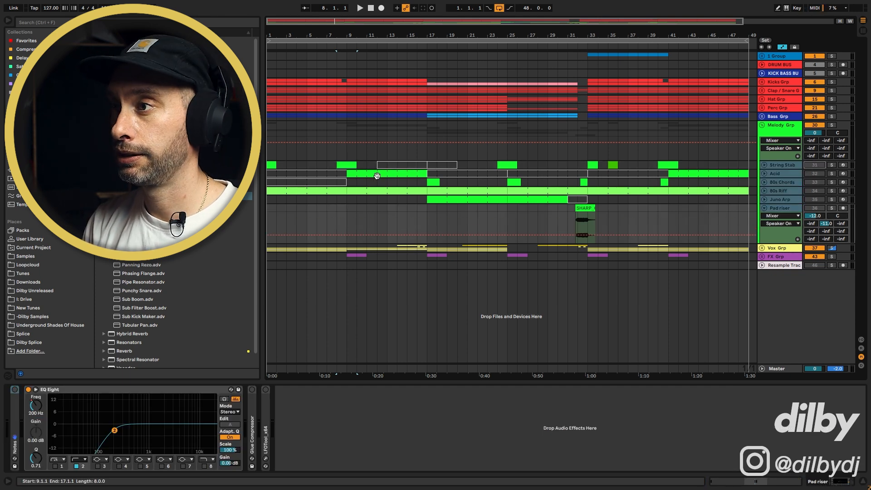
{"action": "left_click", "coordinate": [331, 207]}
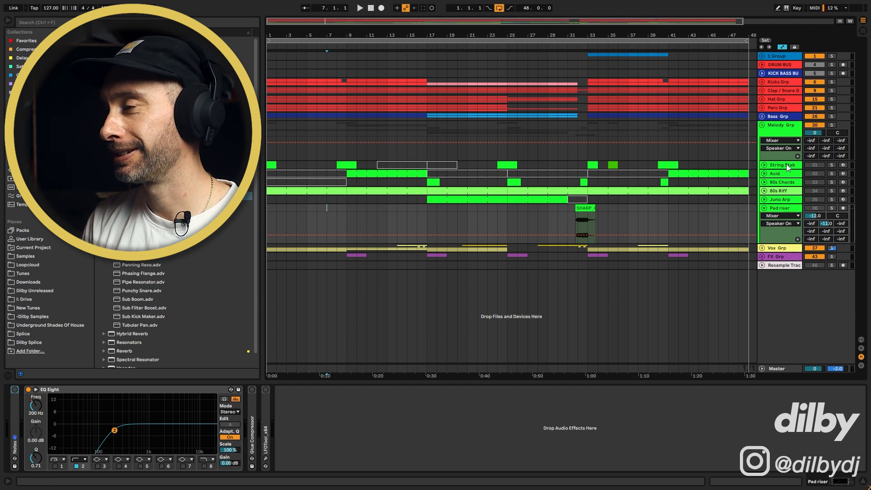
{"action": "left_click", "coordinate": [338, 214], "text": "shift"}
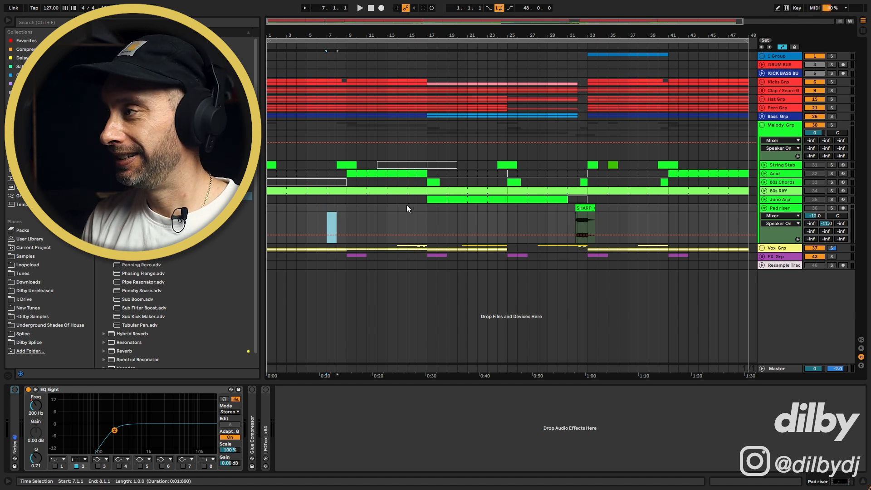
Show the String Stab sample and devices, fold Pad riser, and unfold the String Stab lane with playback set to 8.1.1
{"action": "left_click", "coordinate": [778, 163]}
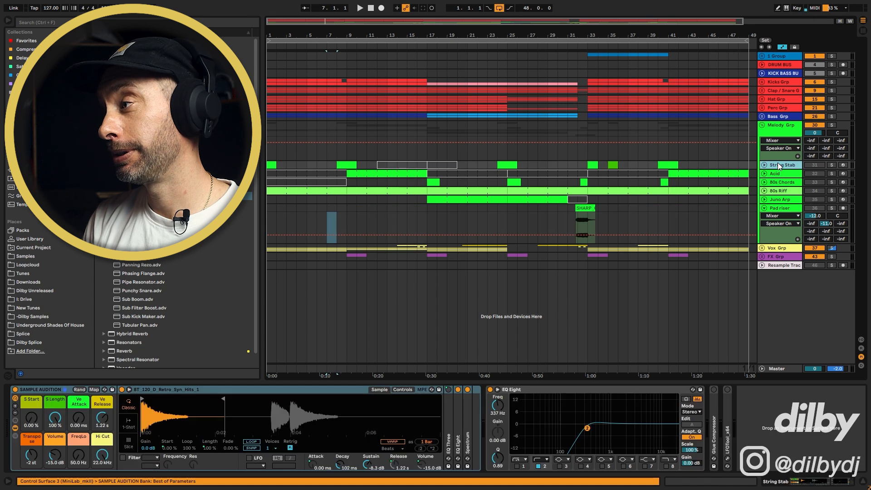
{"action": "left_click", "coordinate": [765, 208]}
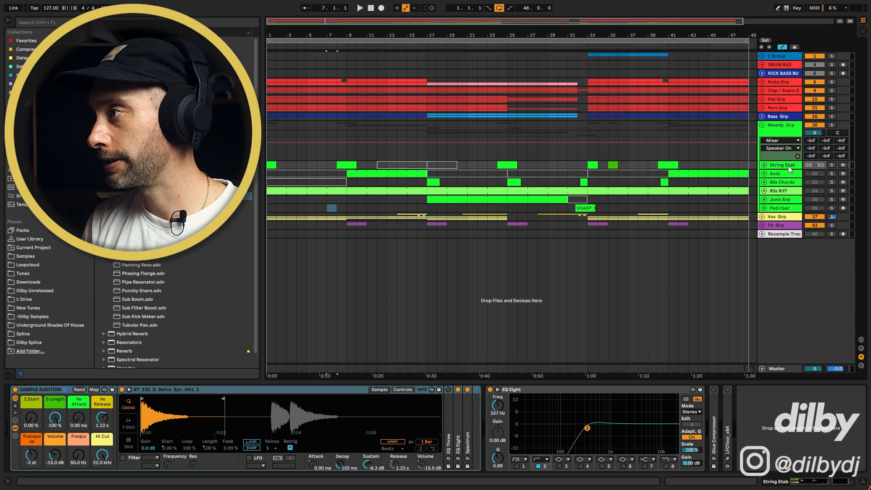
{"action": "left_click", "coordinate": [764, 165]}
{"action": "left_click", "coordinate": [340, 192]}
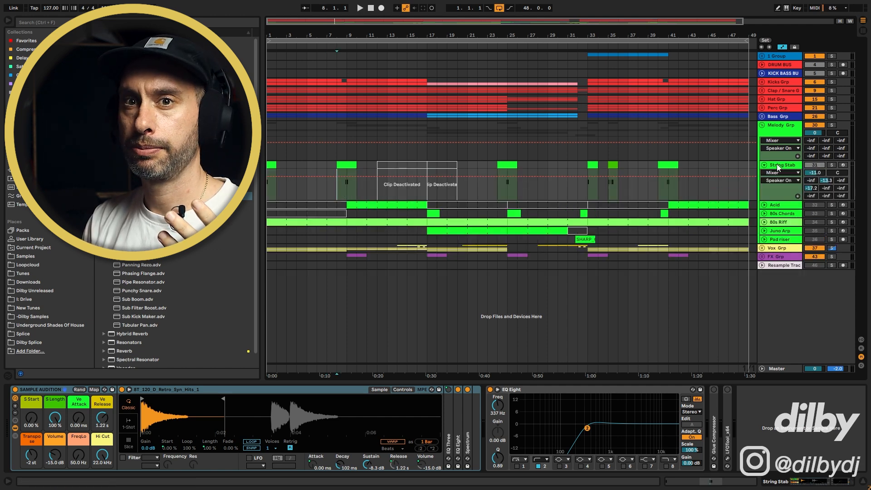
Solo the String Stab track and audition its stab clip around bar 8
{"action": "left_click_drag", "start_coordinate": [344, 21], "coordinate": [344, 52]}
{"action": "left_click", "coordinate": [335, 186]}
{"action": "key", "text": "s"}
{"action": "key", "text": "space"}
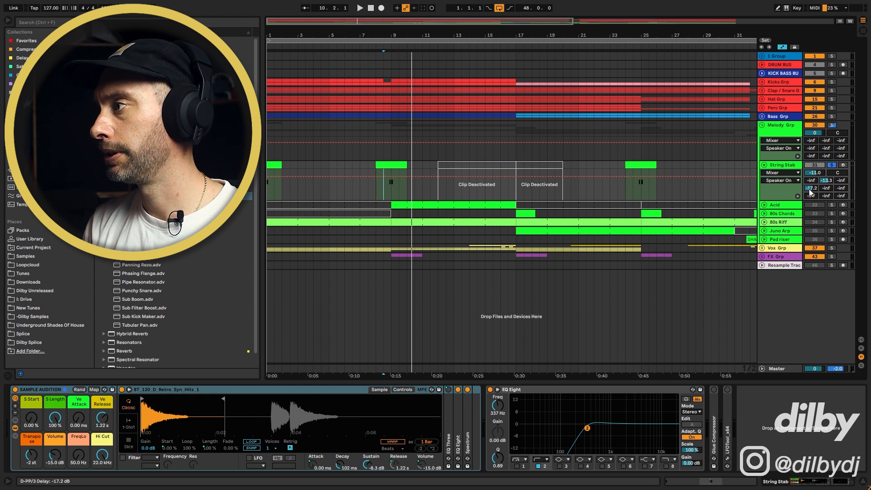
Unsolo String Stab and play it with the full track from the start of its second clip
{"action": "left_click", "coordinate": [374, 190]}
{"action": "key", "text": "s"}
{"action": "key", "text": "space"}
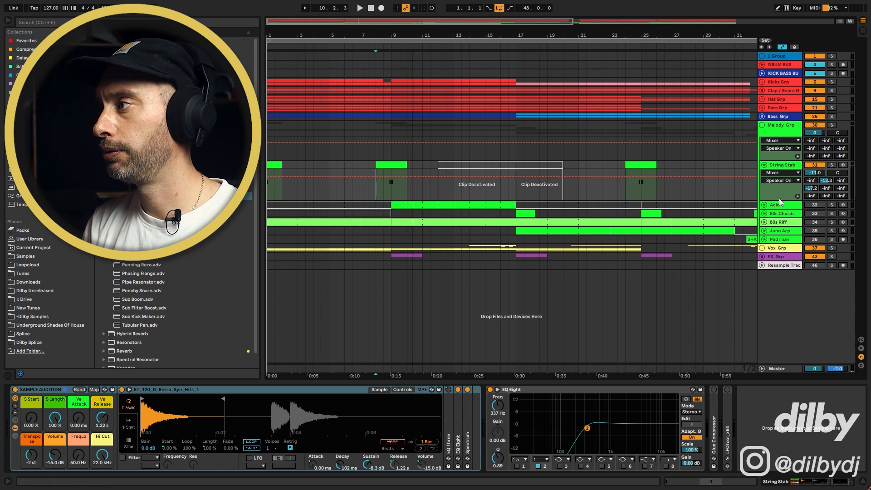
Open the Acid track's clip and bring its D2 to F2 note pattern into view in the piano roll
{"action": "left_click", "coordinate": [433, 204]}
{"action": "key", "text": "shift+Tab"}
{"action": "scroll", "coordinate": [645, 379], "scroll_direction": "down", "scroll_amount": 5}
{"action": "scroll", "coordinate": [648, 388], "scroll_direction": "down", "scroll_amount": 1}
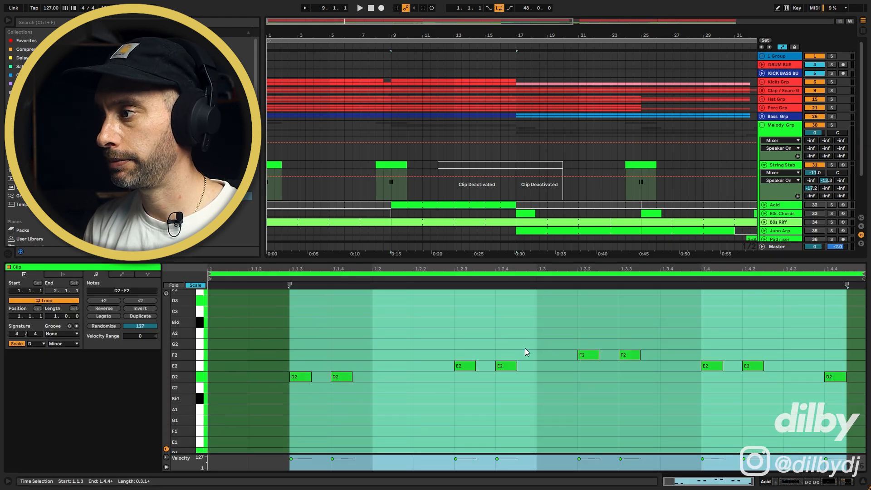
Play the Acid clip from bar 9 and solo the Acid track to audition its bassline pattern
{"action": "left_click", "coordinate": [525, 206]}
{"action": "key", "text": "space"}
{"action": "left_click", "coordinate": [833, 206]}
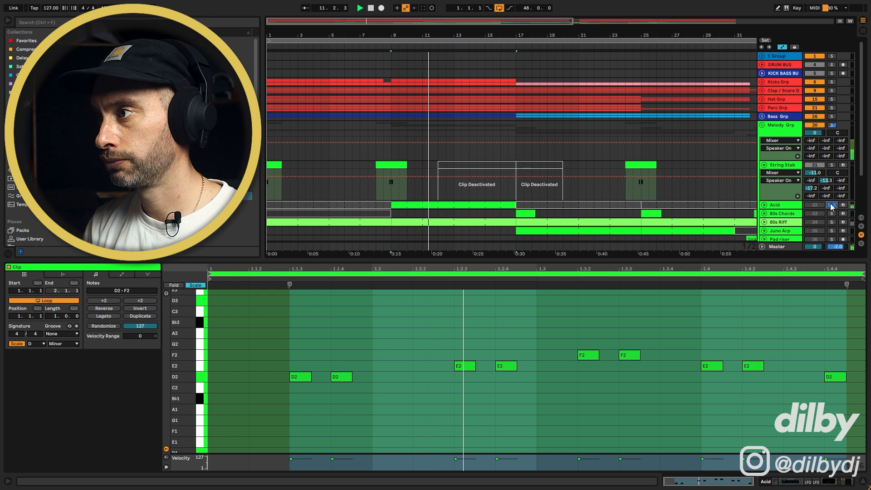
{"action": "key", "text": "space"}
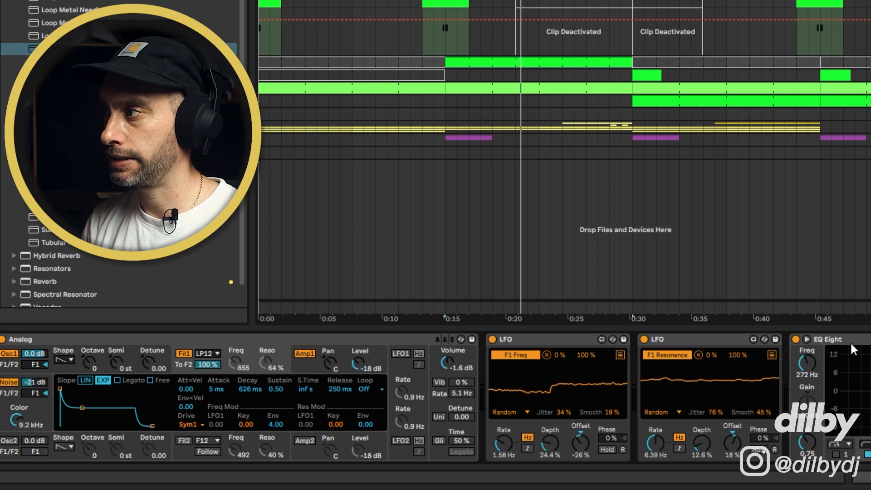
Play the soloed Acid track while examining its Analog, LFO, EQ Eight and Delay devices
{"action": "key", "text": "space"}
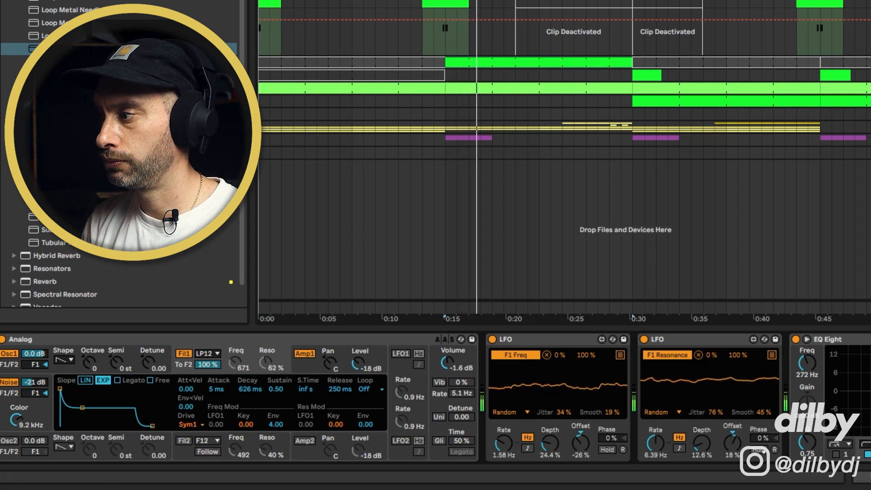
{"action": "scroll", "coordinate": [436, 397], "scroll_direction": "right", "scroll_amount": 5}
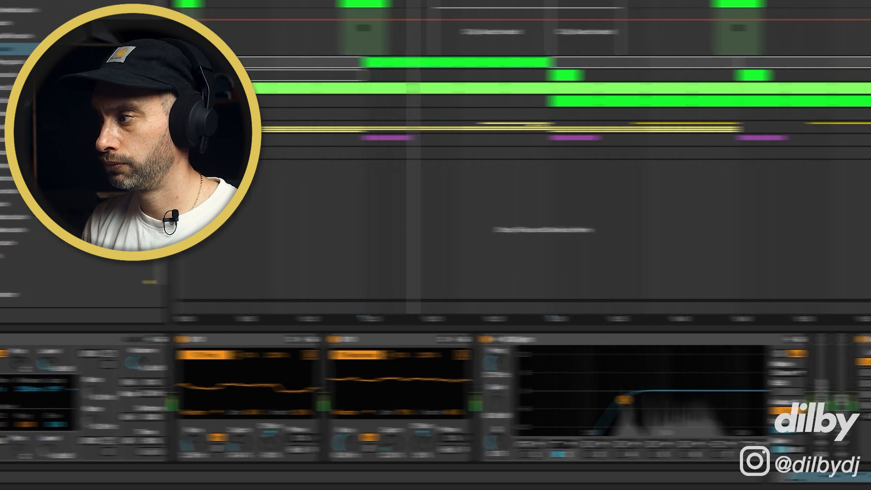
{"action": "scroll", "coordinate": [436, 398], "scroll_direction": "right", "scroll_amount": 3}
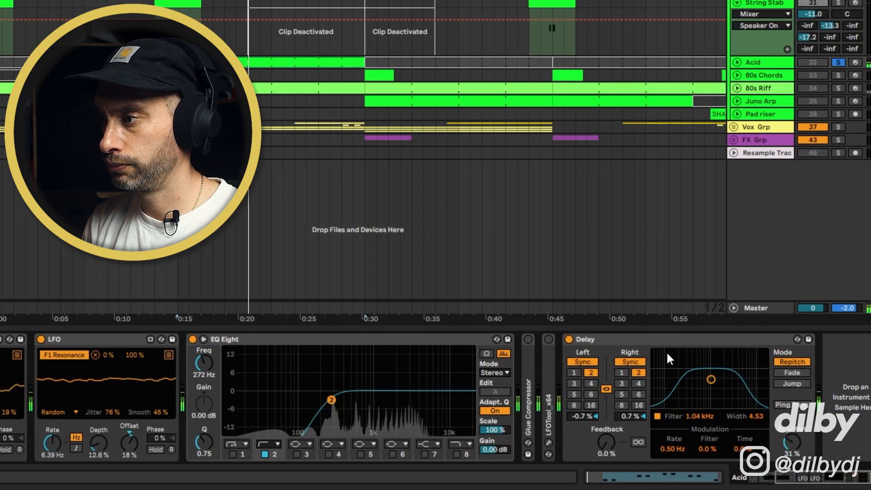
{"action": "key", "text": "space"}
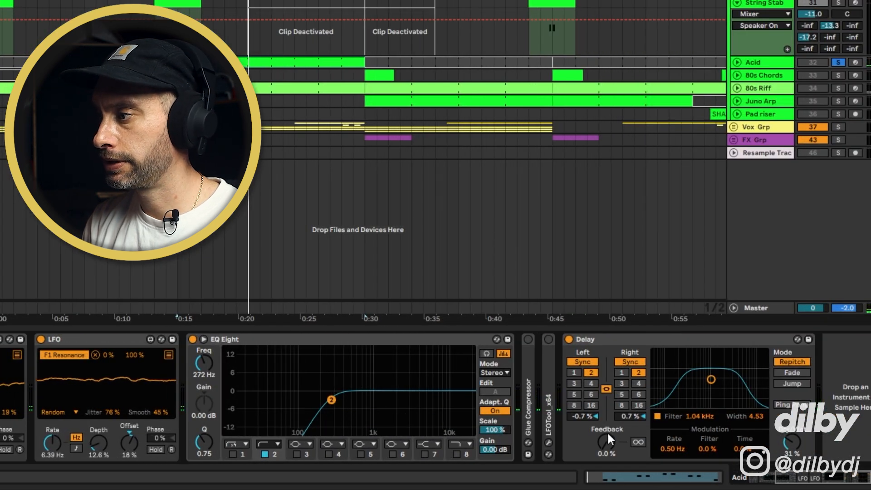
Review the Acid clip's notes again, return to its devices, and play the soloed track with Delay bypassed
{"action": "double_click", "coordinate": [255, 65]}
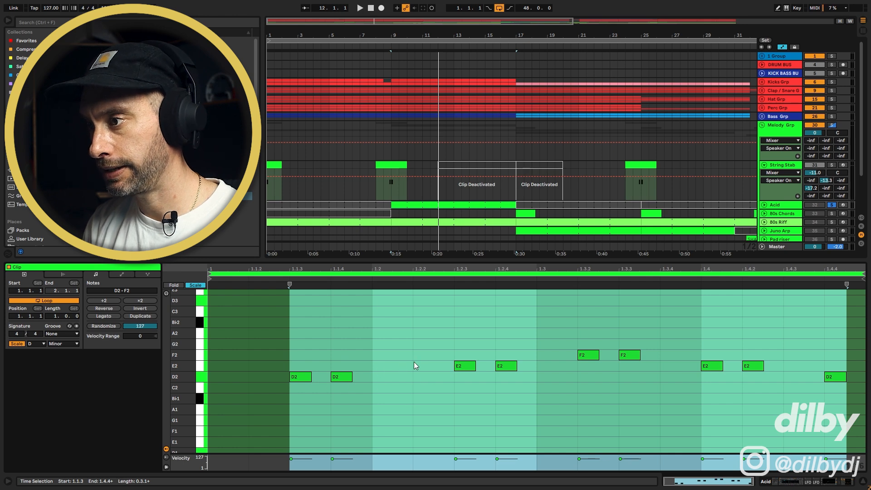
{"action": "key", "text": "shift+Tab"}
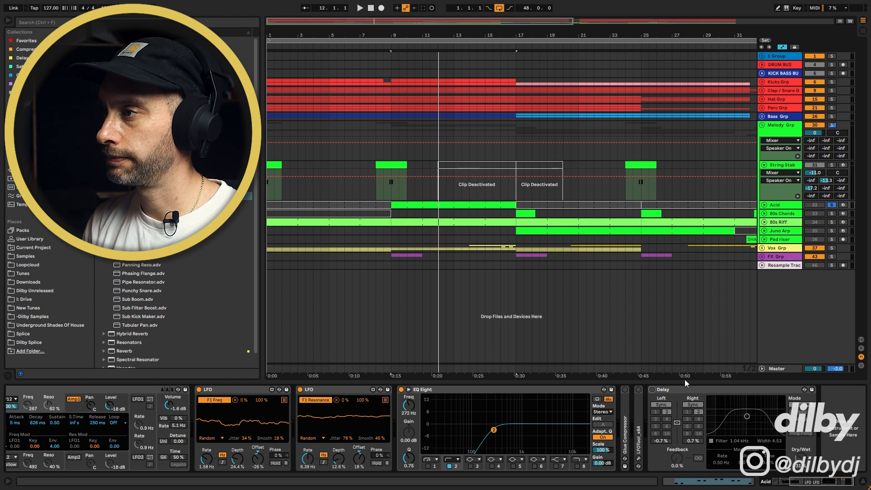
{"action": "key", "text": "space"}
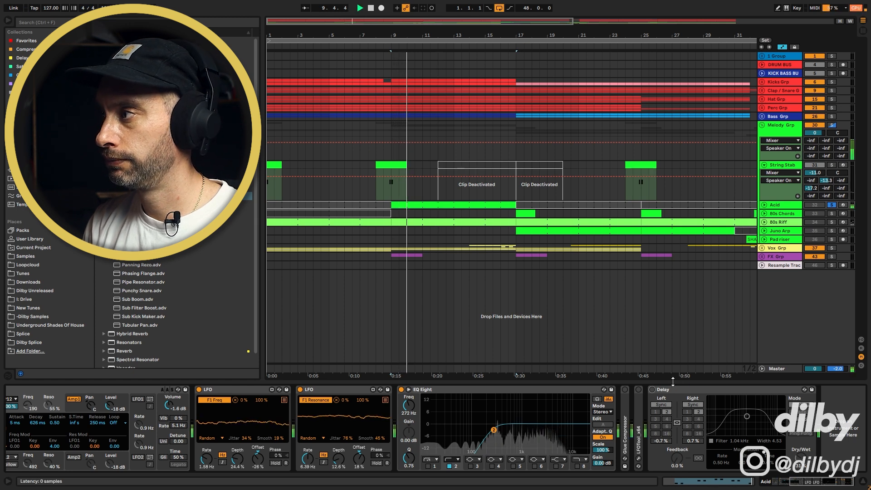
Unsolo the Acid track and audition it with the full mix
{"action": "left_click", "coordinate": [832, 205]}
{"action": "key", "text": "space"}
{"action": "key", "text": "space"}
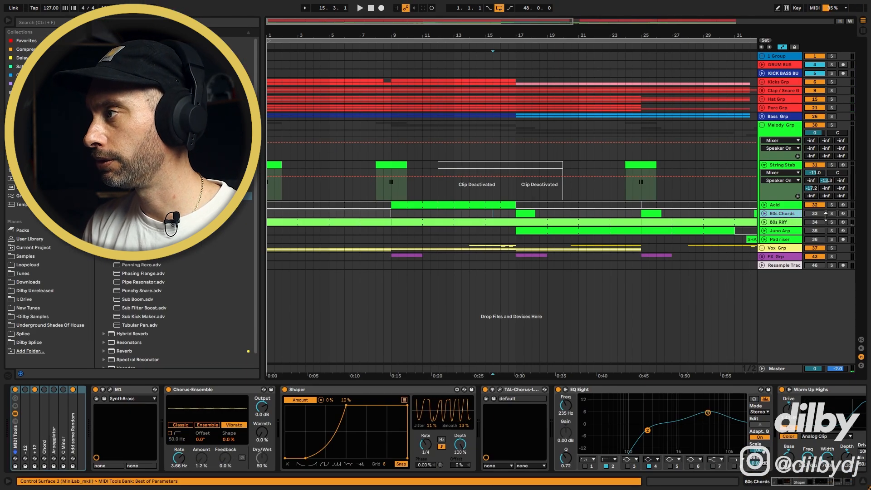
Inspect the M1 SynthBrass instrument on the 80s Chords track and close its window
{"action": "left_click", "coordinate": [110, 391]}
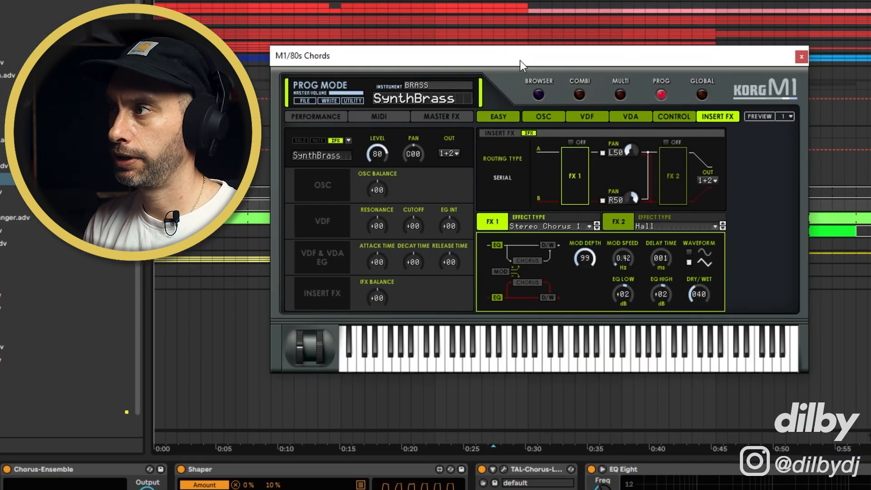
{"action": "left_click", "coordinate": [802, 56]}
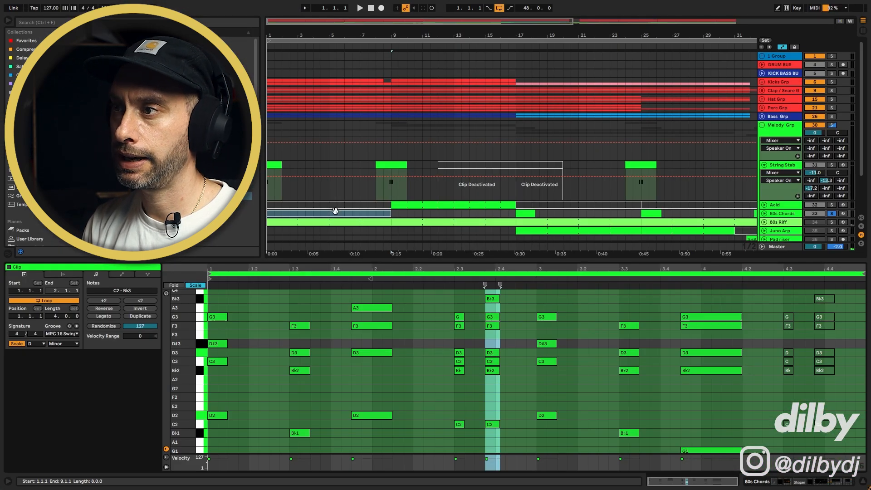
Reactivate the 80s Chords clip spanning bars 1 to 9 and unfold the track's lane
{"action": "left_click", "coordinate": [365, 213]}
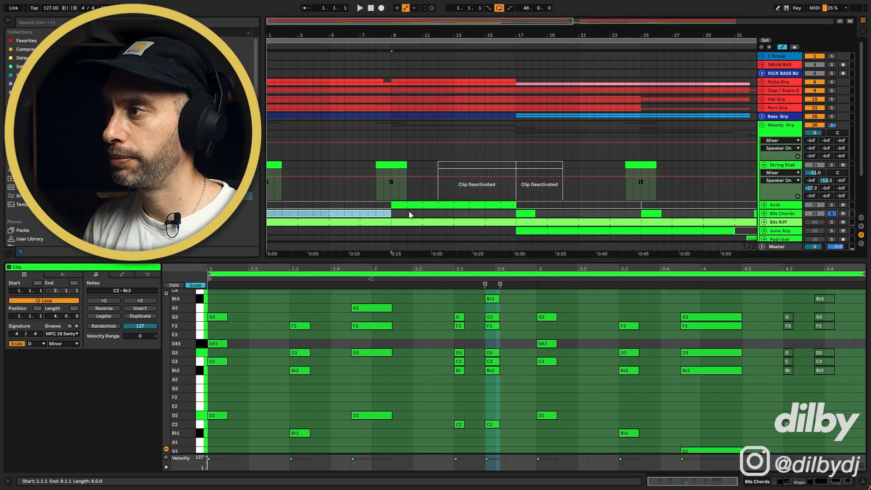
{"action": "left_click", "coordinate": [765, 216]}
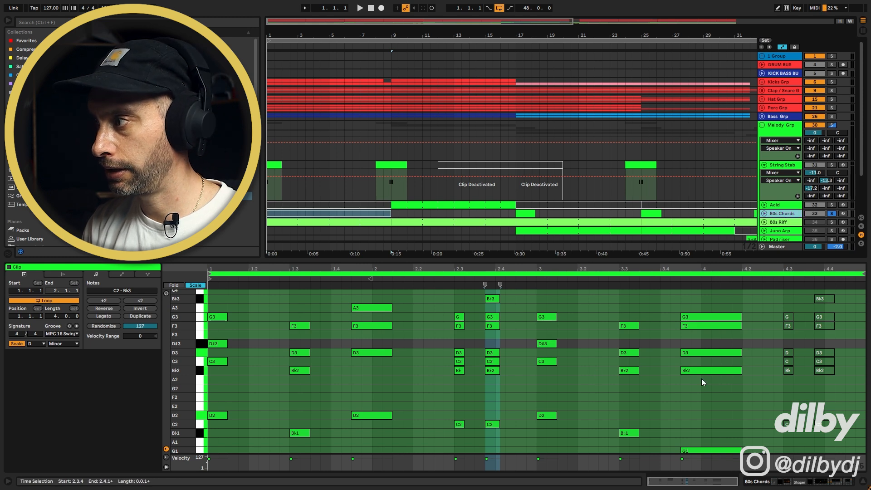
{"action": "left_click", "coordinate": [373, 216]}
{"action": "key", "text": "0"}
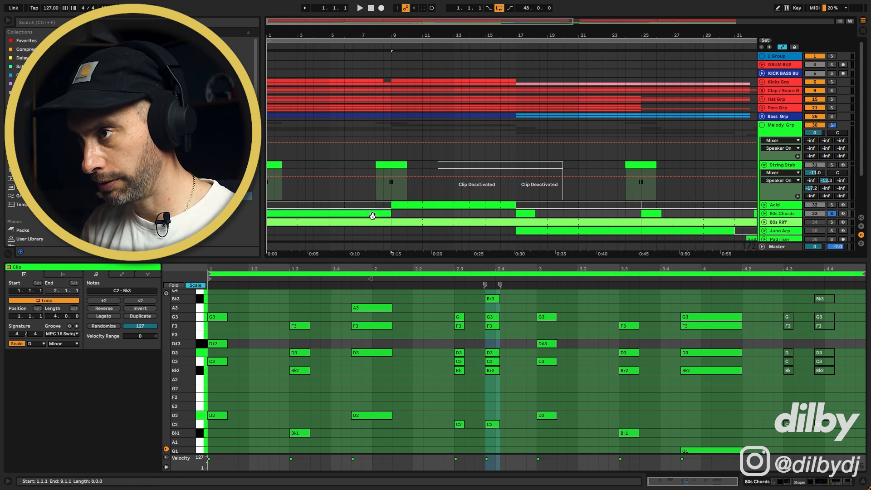
{"action": "left_click", "coordinate": [766, 215]}
{"action": "scroll", "coordinate": [336, 135], "scroll_direction": "down", "scroll_amount": 3}
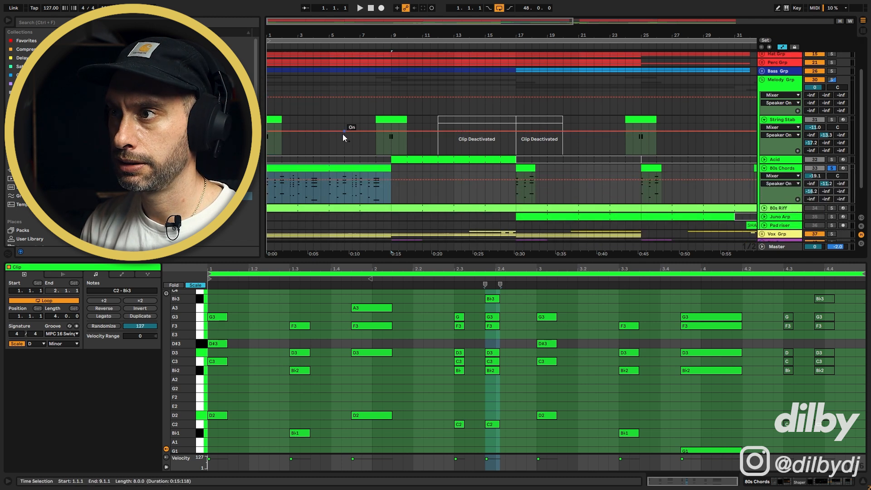
Audition the soloed 80s Chords clip from the start and add the KICK BASS BUS track to the solo
{"action": "key", "text": "space"}
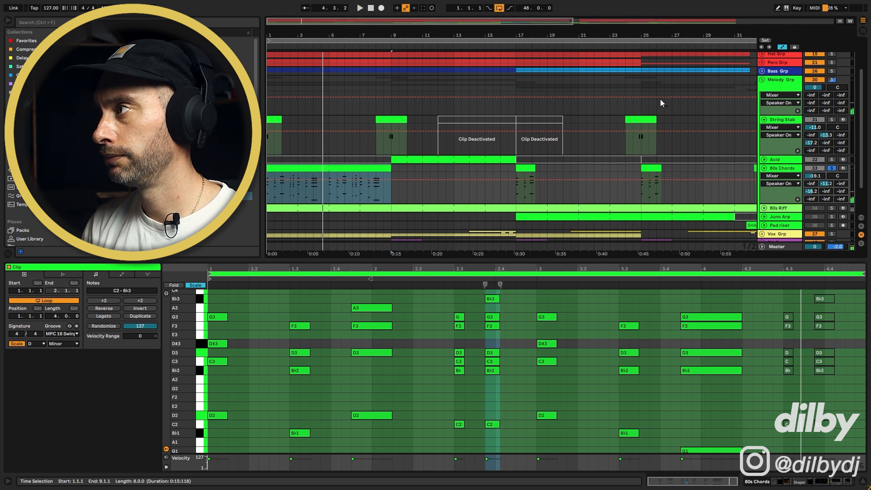
{"action": "scroll", "coordinate": [775, 82], "scroll_direction": "up", "scroll_amount": 3}
{"action": "left_click", "coordinate": [832, 73]}
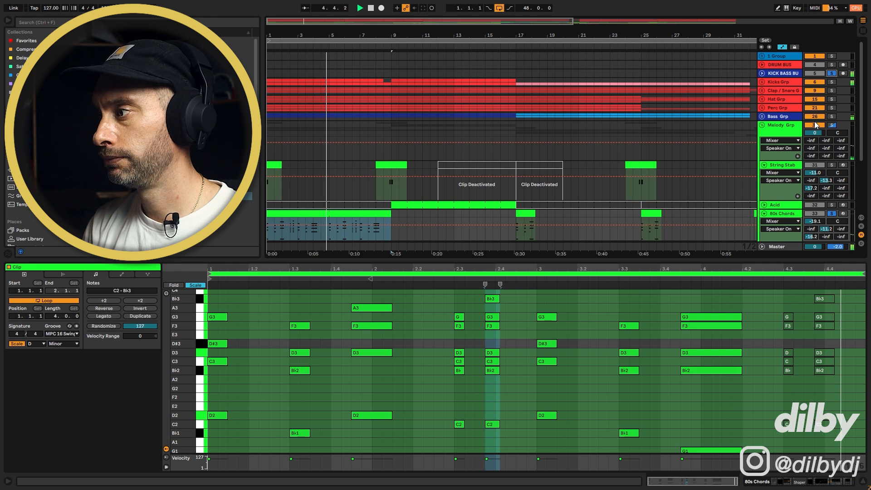
{"action": "scroll", "coordinate": [367, 234], "scroll_direction": "down", "scroll_amount": 3}
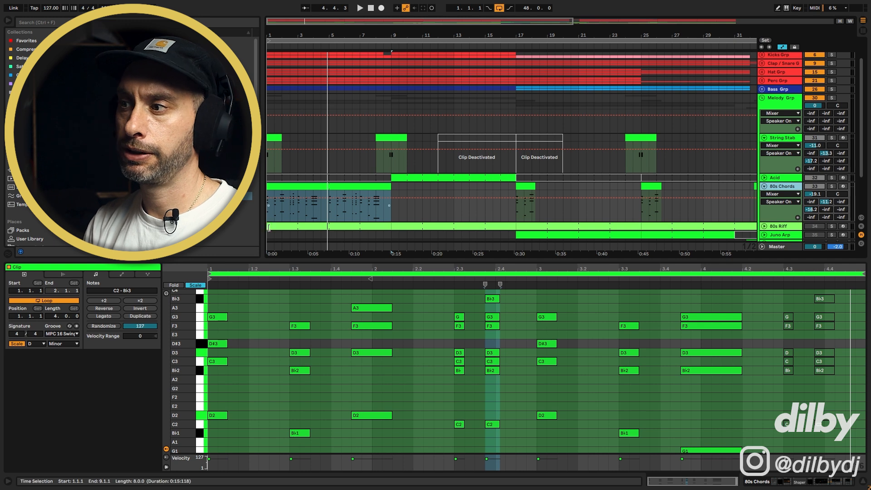
Solo 80s Chords and audition its first chord with the D#3 note raised to E3, returning the note to D#3
{"action": "left_click", "coordinate": [213, 345]}
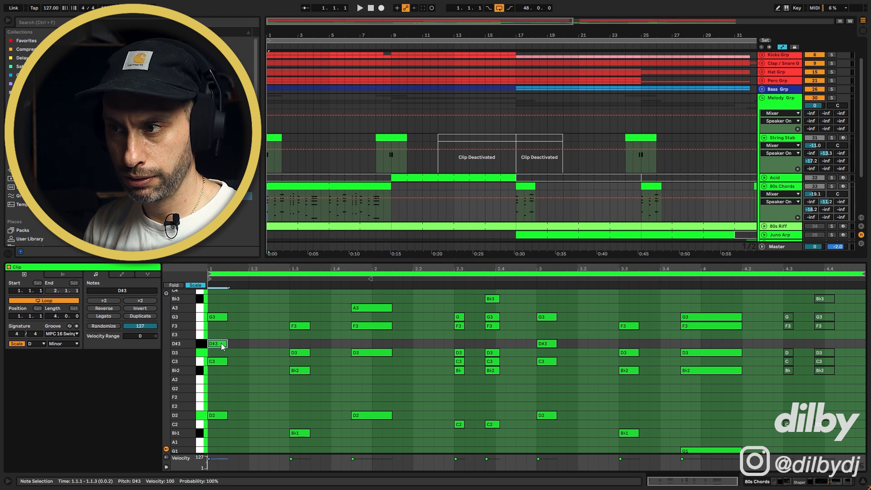
{"action": "left_click", "coordinate": [832, 188]}
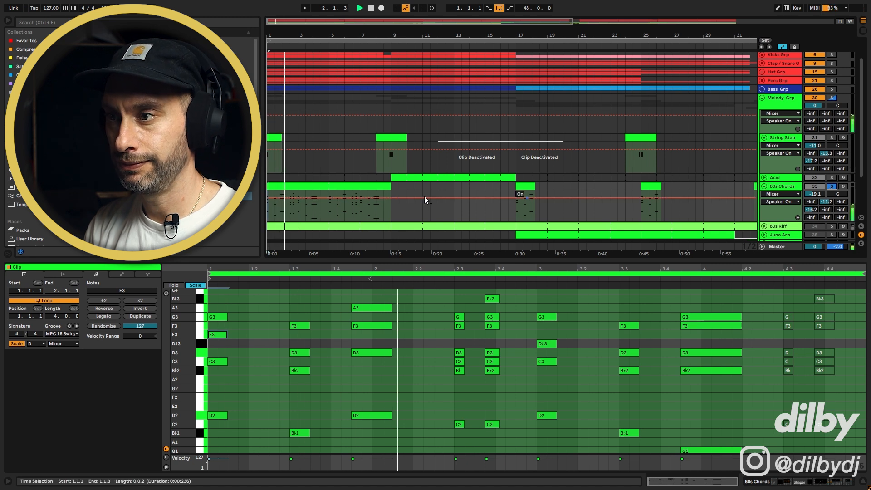
{"action": "left_click_drag", "start_coordinate": [223, 334], "coordinate": [223, 343]}
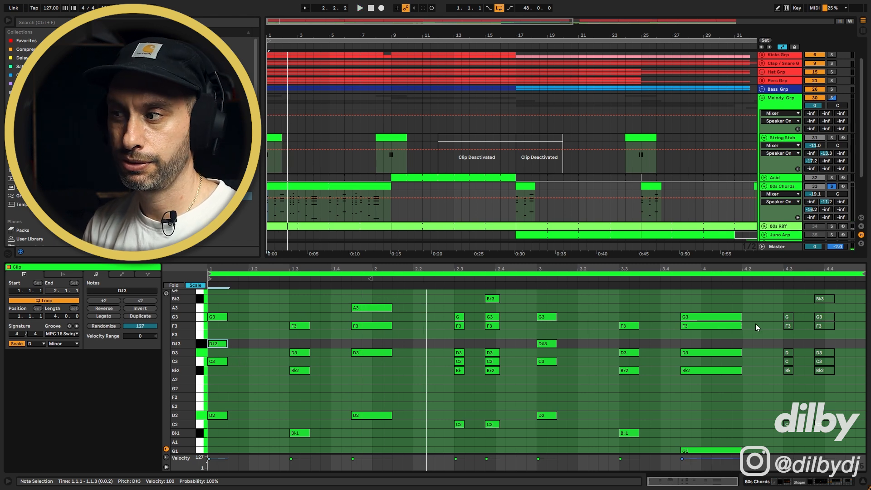
Fold the 80s Chords lane and deactivate its clip spanning bars 1 to 9
{"action": "left_click", "coordinate": [781, 188]}
{"action": "left_click", "coordinate": [765, 186]}
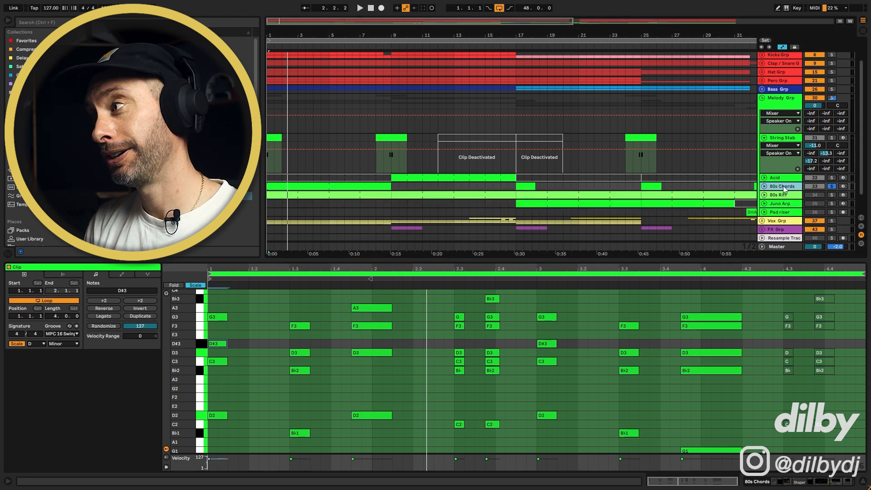
{"action": "left_click", "coordinate": [371, 189]}
{"action": "key", "text": "ctrl+c"}
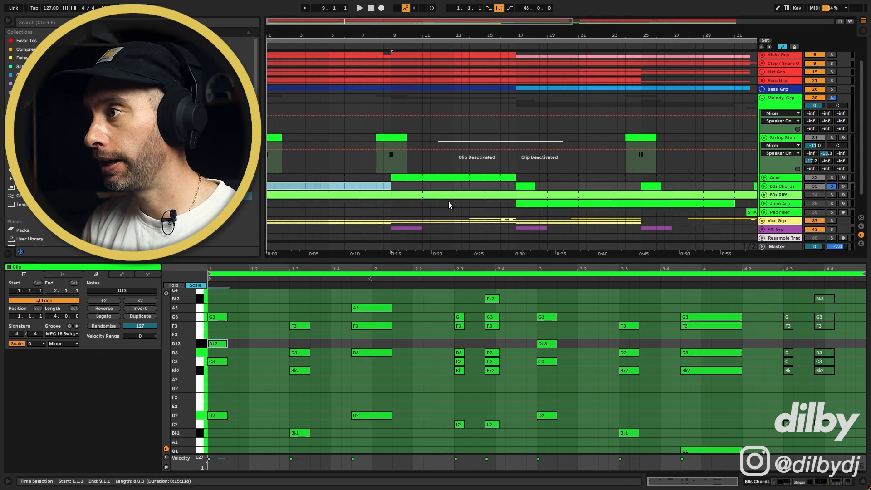
Unfold the 80s Chords lane and show the notes of its short clip at 17.1.1
{"action": "left_click", "coordinate": [501, 184]}
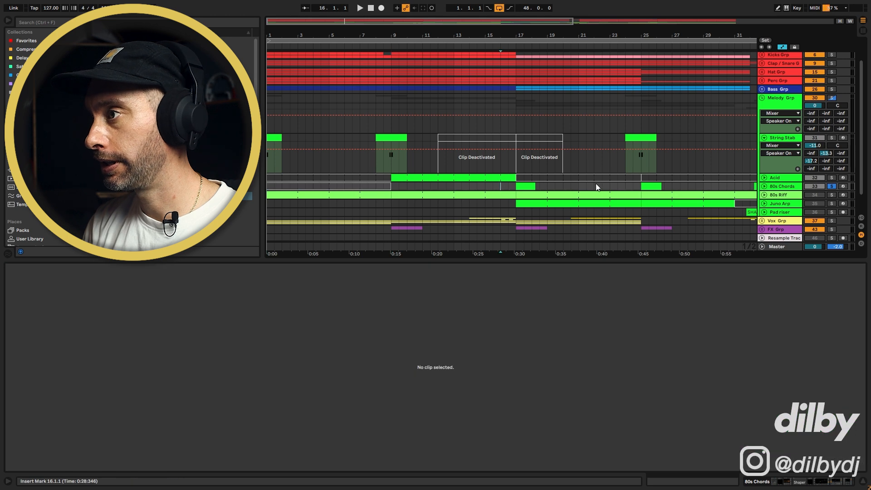
{"action": "left_click", "coordinate": [528, 186]}
{"action": "left_click", "coordinate": [765, 187]}
{"action": "left_click", "coordinate": [502, 208]}
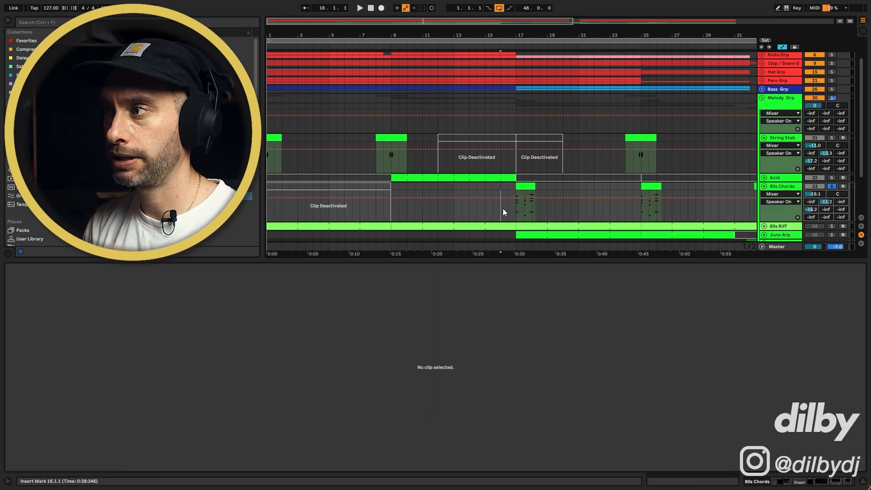
{"action": "left_click", "coordinate": [523, 187]}
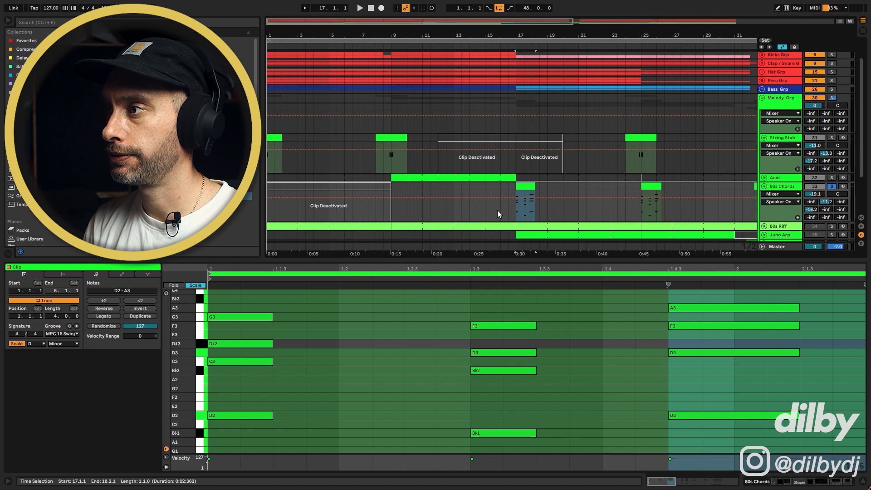
Unsolo 80s Chords and play its short clip with the full track from 16.1.1
{"action": "left_click", "coordinate": [497, 210]}
{"action": "left_click", "coordinate": [833, 186]}
{"action": "key", "text": "space"}
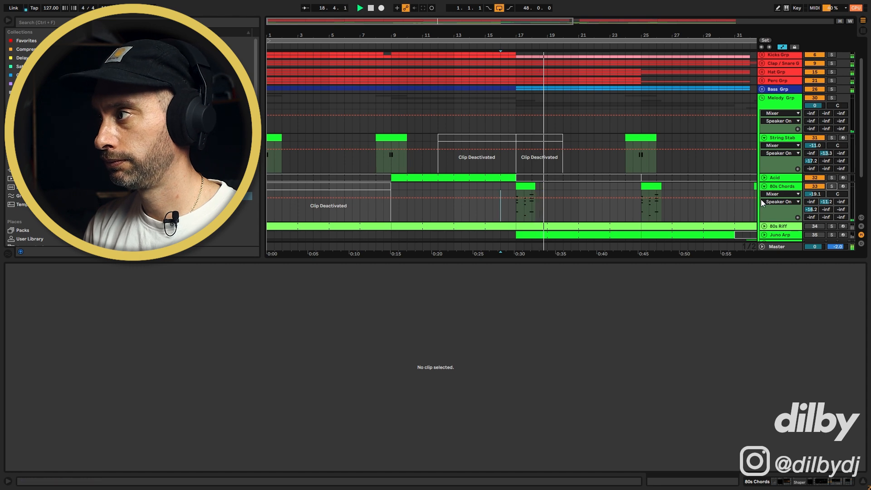
{"action": "key", "text": "space"}
Show the 80s Chords devices and bypass Chorus-Ensemble to compare the sound, turning it back on
{"action": "left_click", "coordinate": [791, 187]}
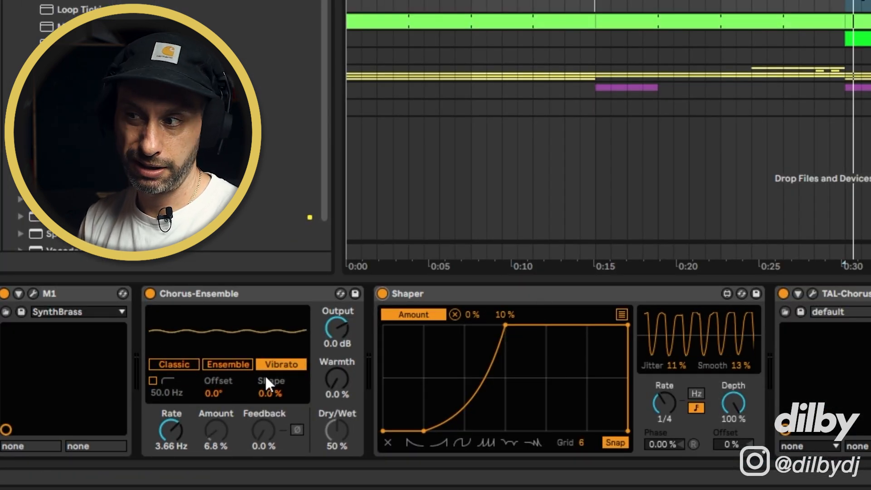
{"action": "left_click", "coordinate": [150, 294]}
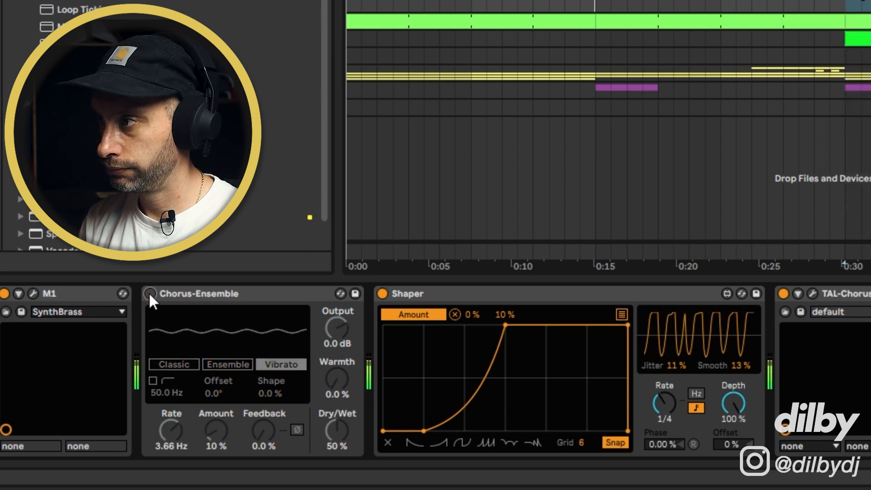
{"action": "left_click", "coordinate": [150, 293]}
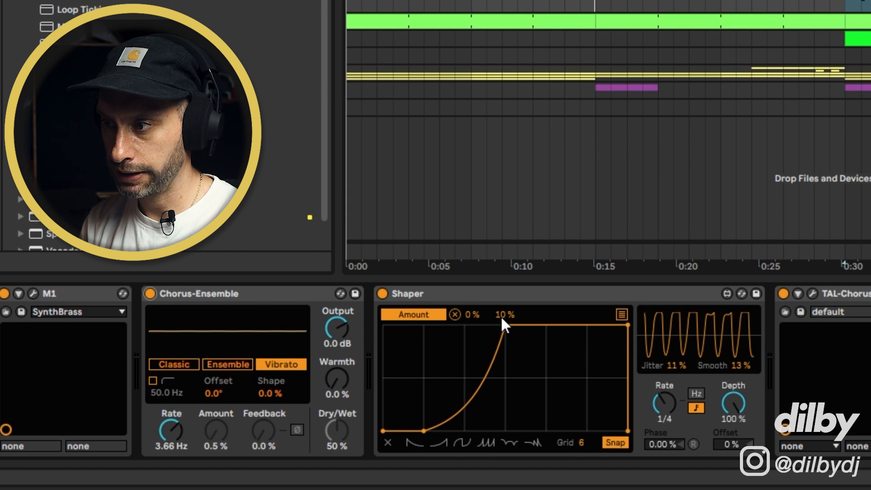
Try a different maximum for the Shaper modulation and remove its mapping to the Chorus-Ensemble Amount
{"action": "left_click_drag", "start_coordinate": [502, 319], "coordinate": [506, 231]}
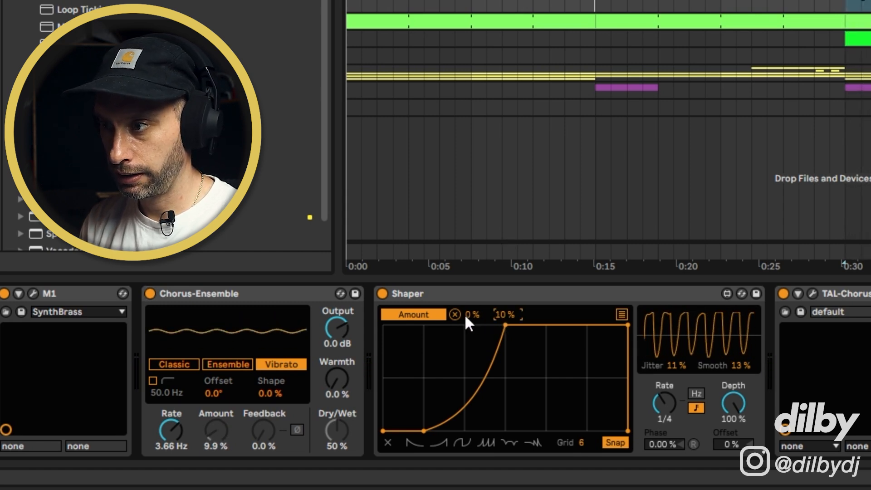
{"action": "left_click", "coordinate": [455, 315]}
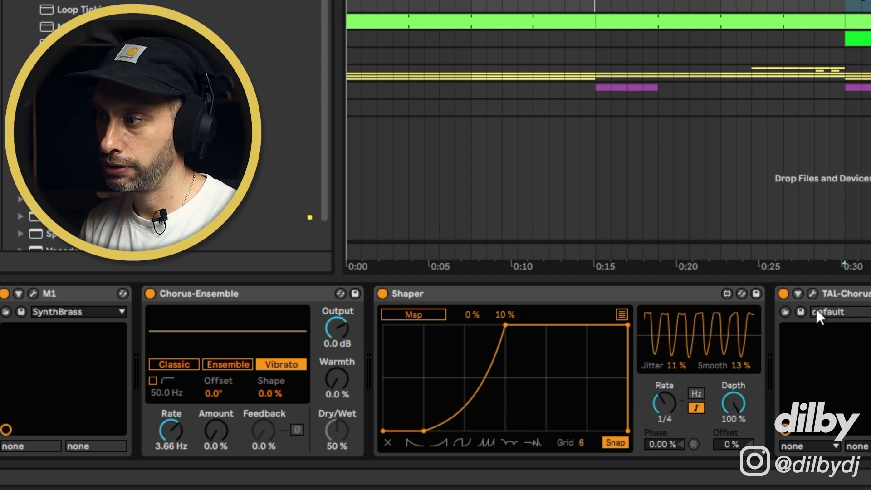
Bypass the TAL-Chorus plug-in on 80s Chords and play the track without it
{"action": "left_click", "coordinate": [784, 294]}
{"action": "key", "text": "space"}
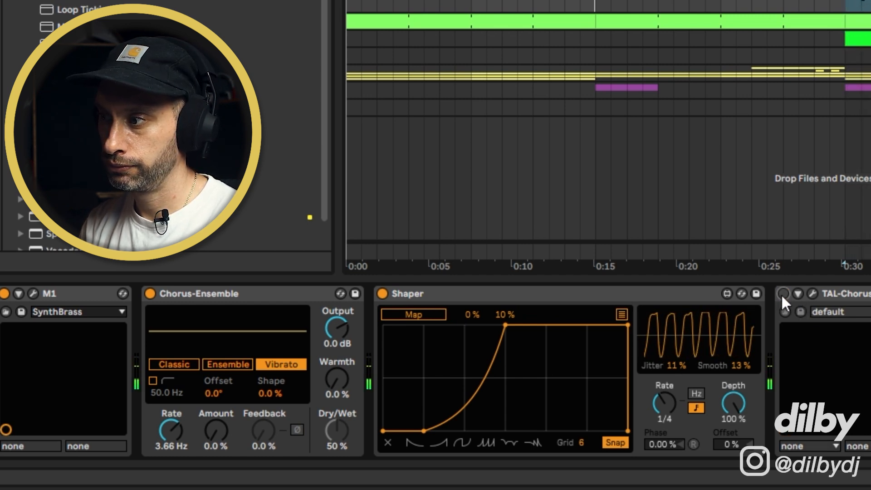
Turn TAL-Chorus back on for 80s Chords and map the Shaper to the Chorus-Ensemble Amount
{"action": "left_click", "coordinate": [784, 293]}
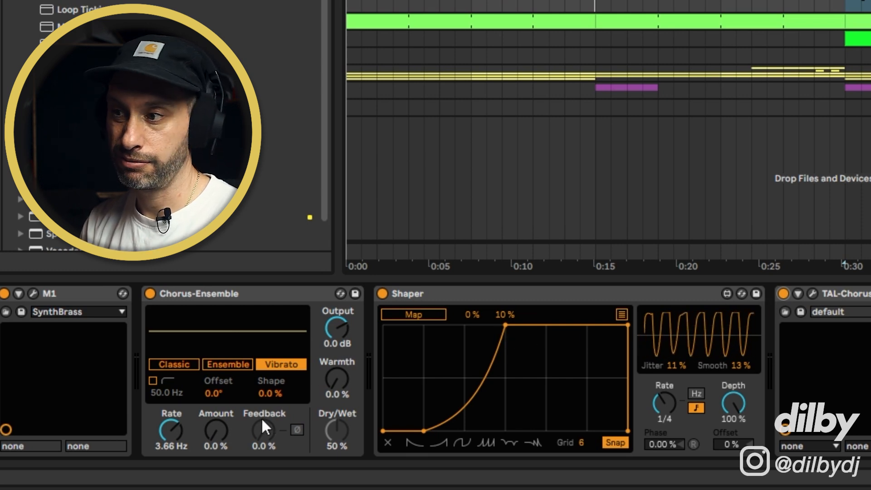
{"action": "left_click", "coordinate": [410, 314]}
{"action": "left_click", "coordinate": [216, 430]}
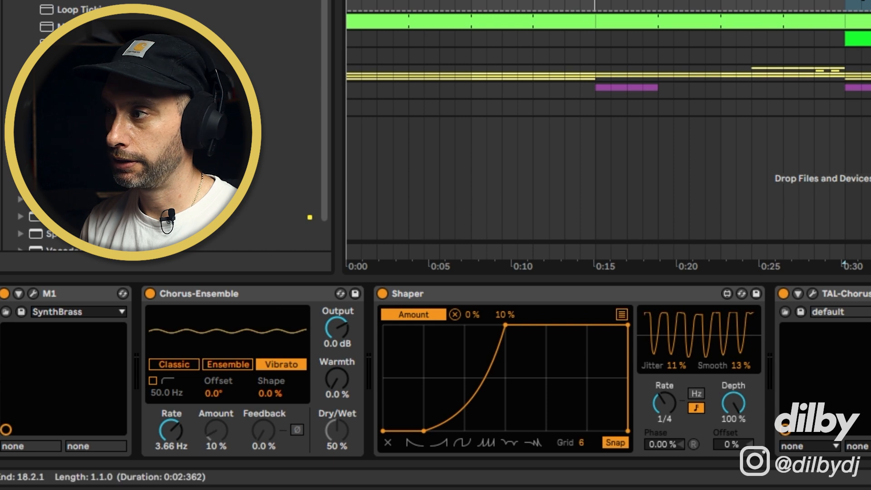
{"action": "key", "text": "space"}
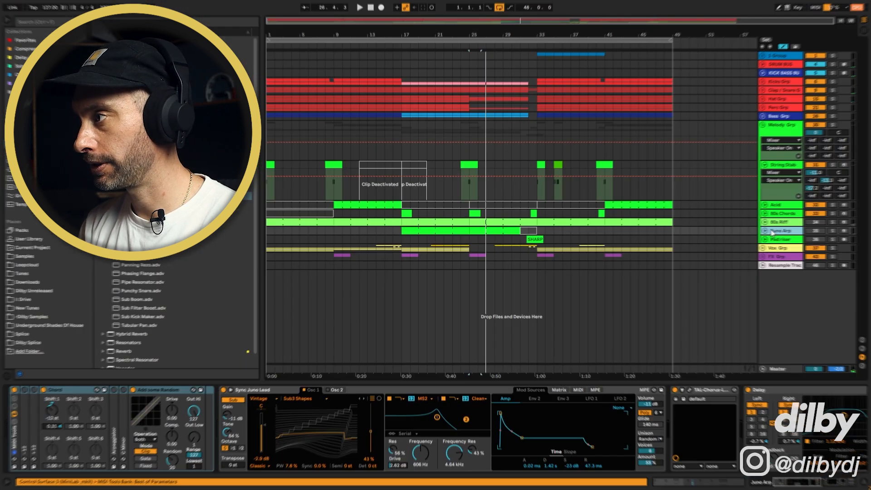
Unfold Juno Arp, open its clip's notes and play the soloed arpeggio from 17.1.1
{"action": "left_click", "coordinate": [772, 233]}
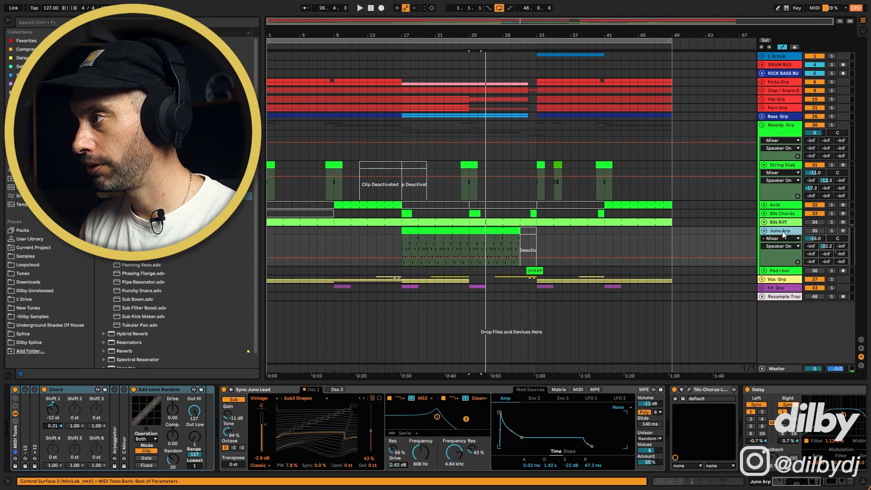
{"action": "double_click", "coordinate": [440, 258]}
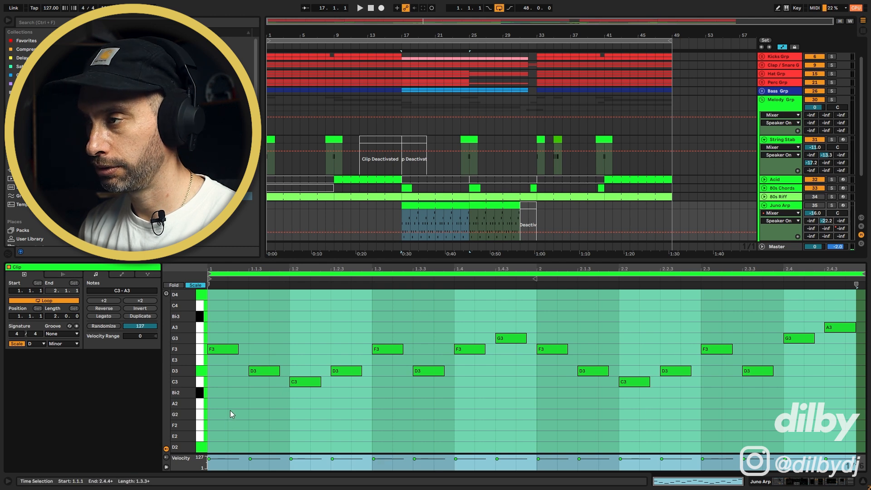
{"action": "left_click", "coordinate": [330, 333]}
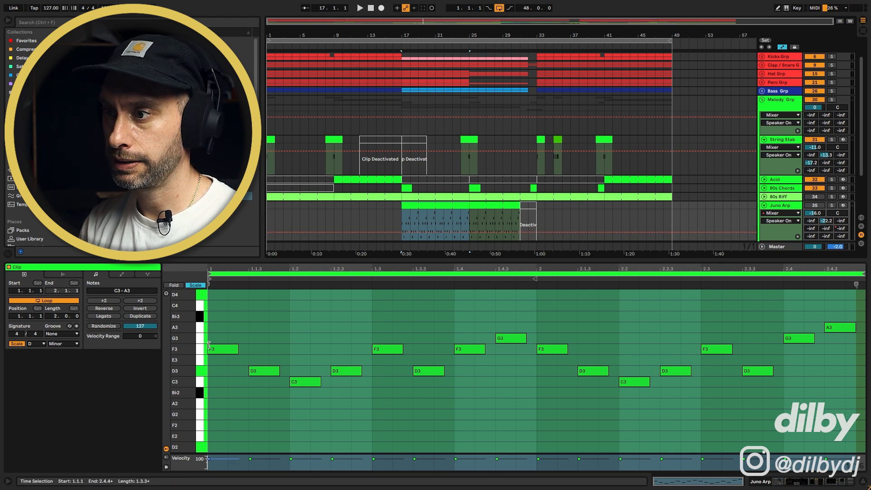
{"action": "left_click", "coordinate": [832, 206]}
{"action": "key", "text": "space"}
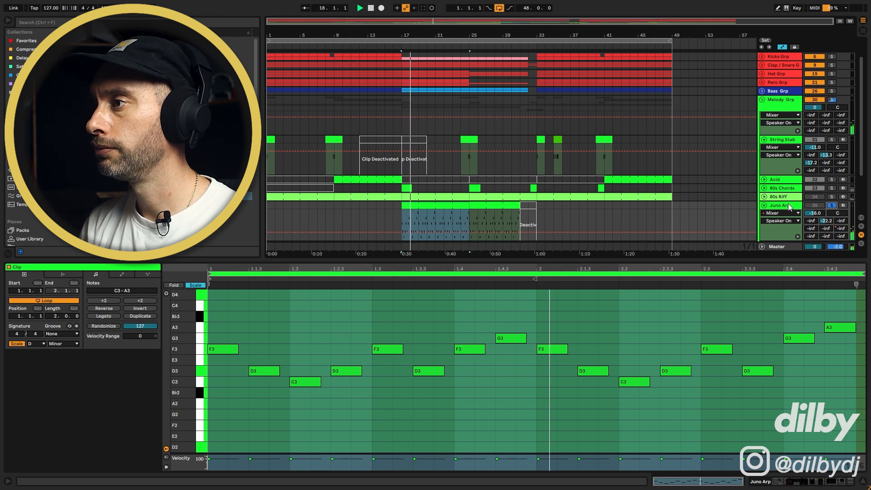
Show the EQ Eight frequency automation on Juno Arp and play the filter sweep around 27.1.1
{"action": "left_click", "coordinate": [459, 217]}
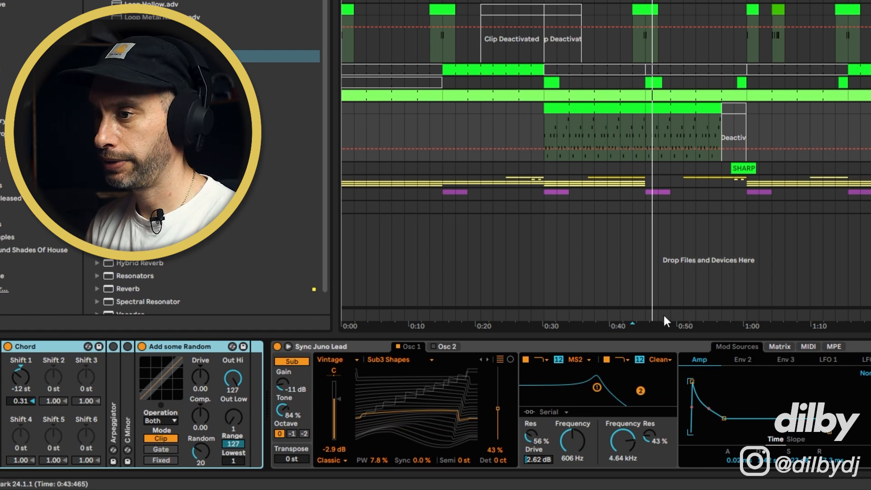
{"action": "scroll", "coordinate": [436, 404], "scroll_direction": "right", "scroll_amount": 5}
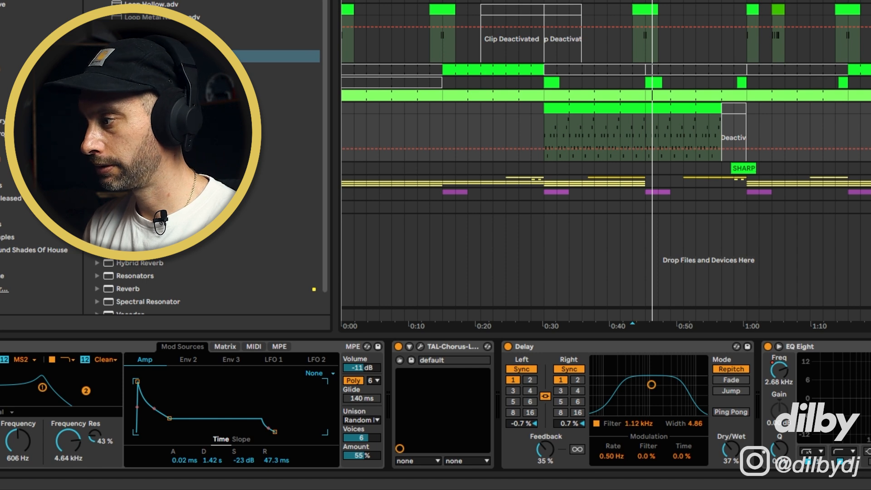
{"action": "scroll", "coordinate": [493, 404], "scroll_direction": "right", "scroll_amount": 2}
{"action": "left_click", "coordinate": [594, 375]}
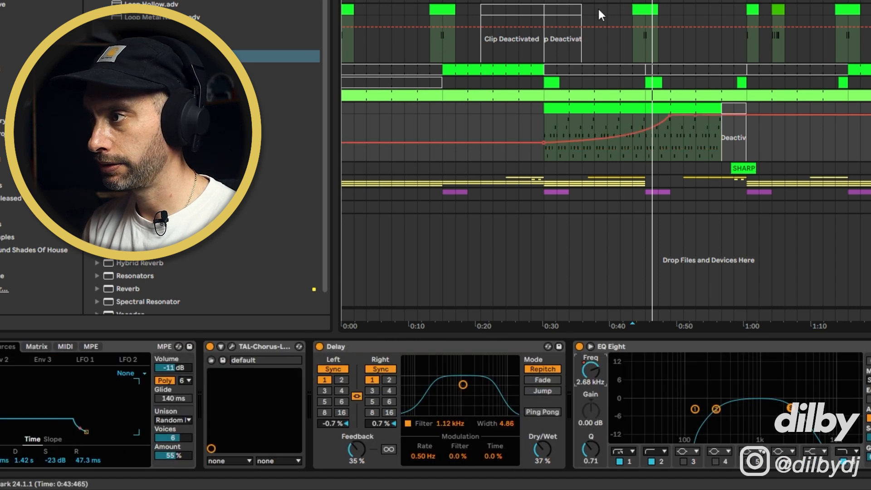
{"action": "left_click", "coordinate": [686, 141]}
{"action": "left_click", "coordinate": [669, 143]}
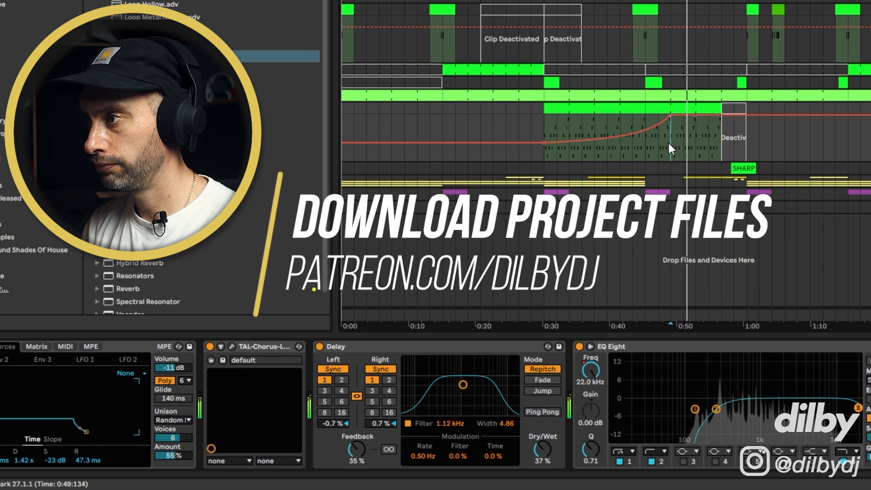
{"action": "key", "text": "space"}
Show the Fade Away macro automation on Juno Arp and play the section where it rises
{"action": "scroll", "coordinate": [672, 394], "scroll_direction": "right", "scroll_amount": 5}
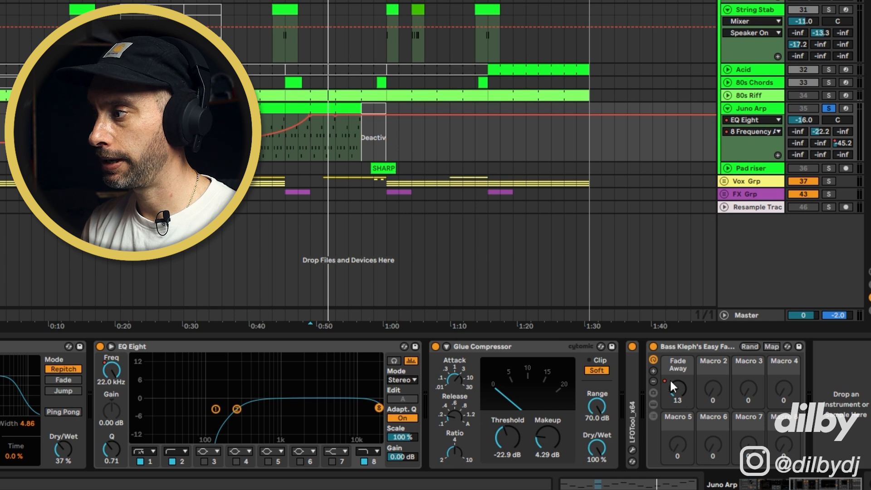
{"action": "left_click", "coordinate": [342, 121]}
{"action": "key", "text": "space"}
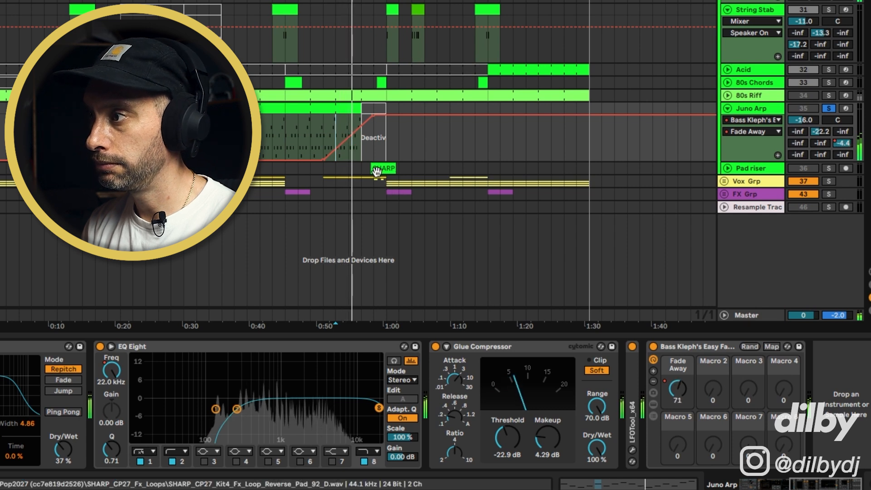
{"action": "key", "text": "space"}
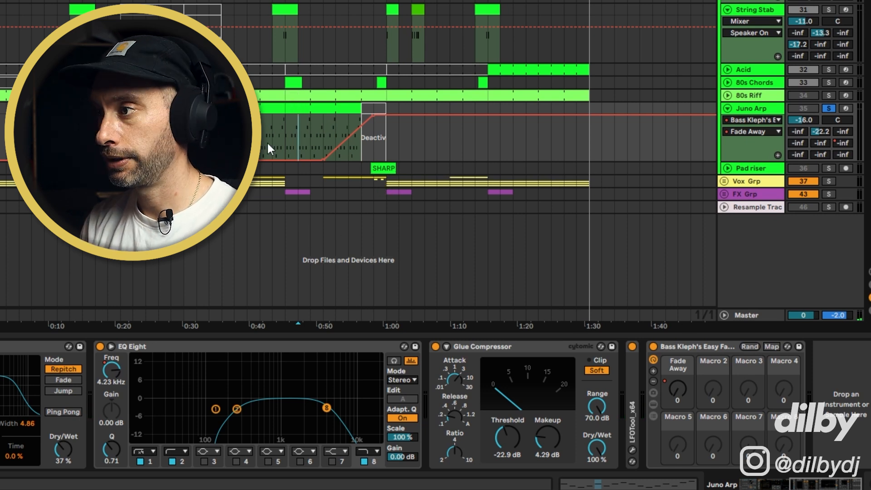
Select the two sections of the Juno Arp clip, switch to Session View and open the second Juno Arp clip's notes
{"action": "left_click_drag", "start_coordinate": [285, 137], "coordinate": [184, 136]}
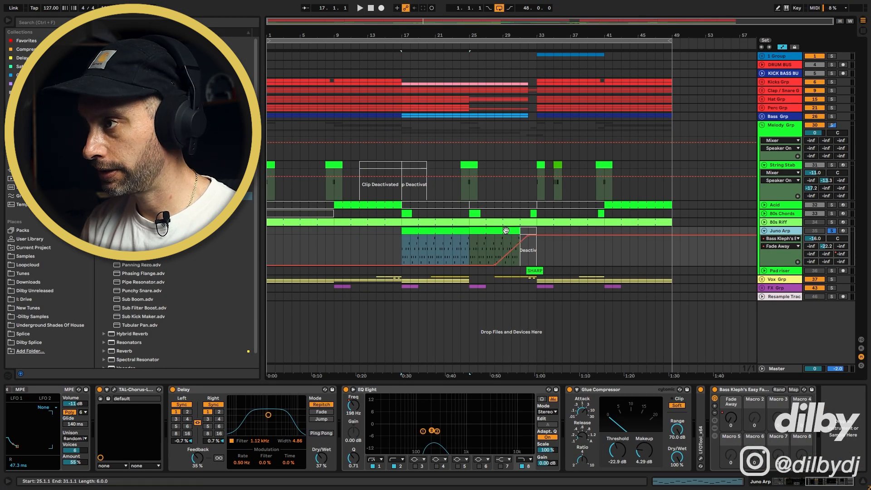
{"action": "left_click", "coordinate": [520, 243]}
{"action": "key", "text": "Tab"}
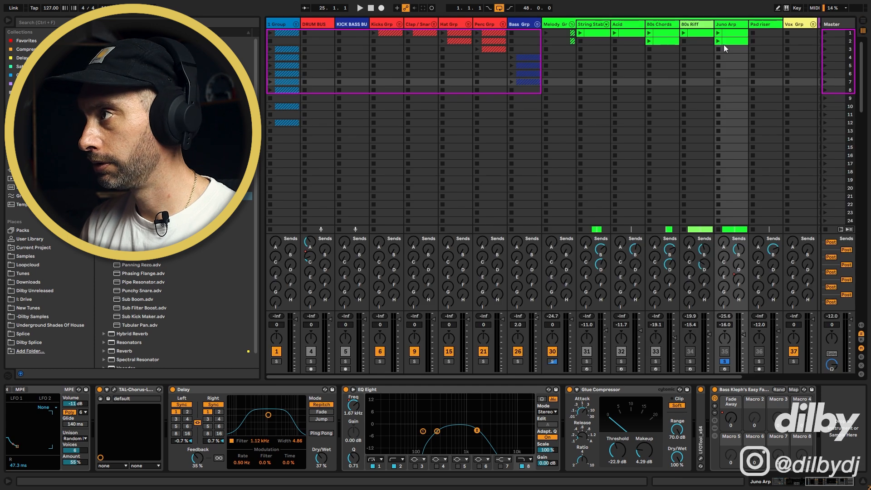
{"action": "double_click", "coordinate": [735, 43]}
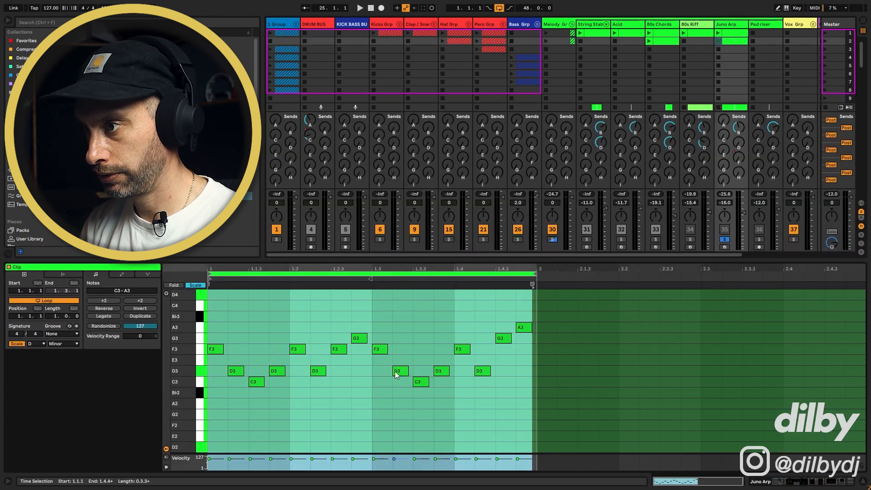
Launch the second and first Juno Arp clips in turn to compare them soloed, then show the track's devices
{"action": "left_click", "coordinate": [718, 42]}
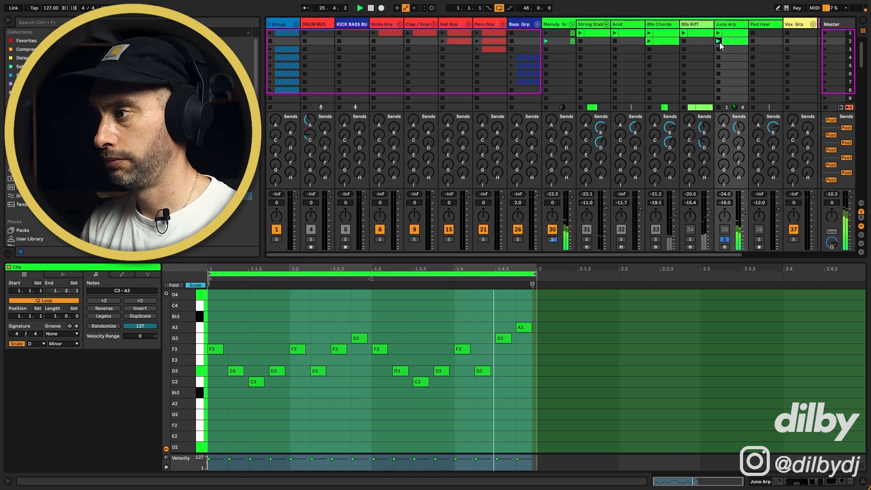
{"action": "left_click", "coordinate": [720, 33]}
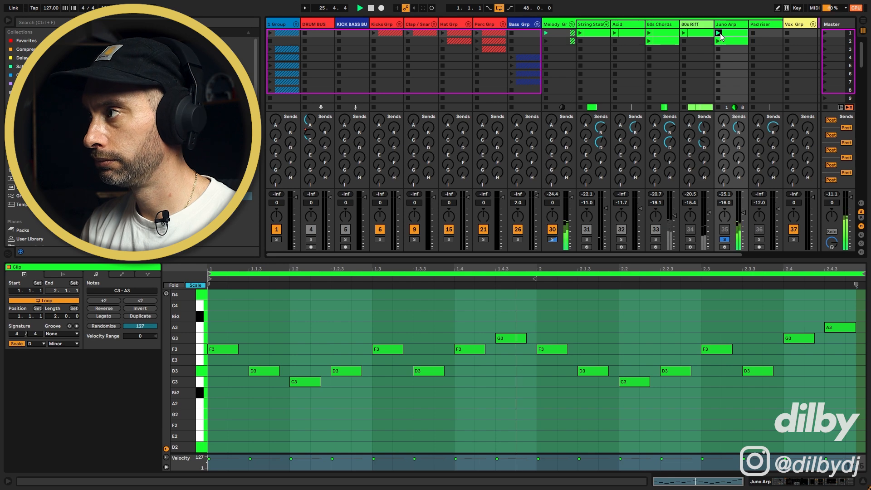
{"action": "key", "text": "shift+Tab"}
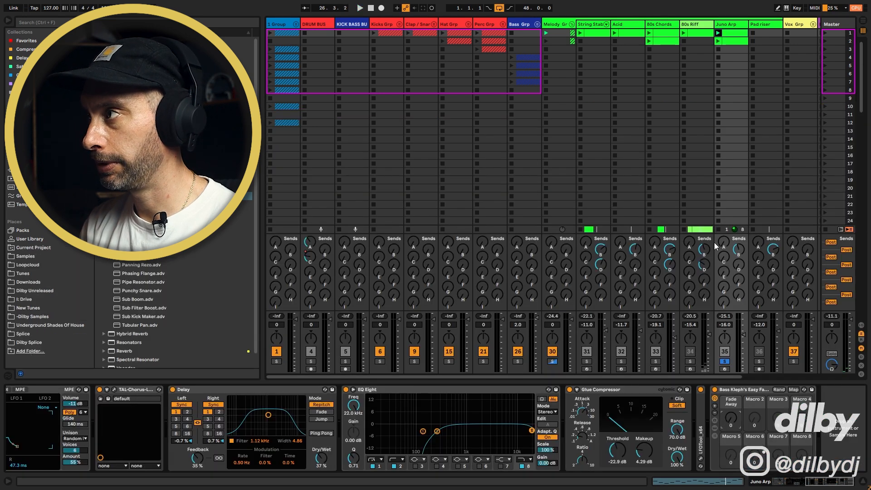
Relaunch the second Juno Arp clip, unsolo the track and switch to the first clip within the full mix
{"action": "left_click", "coordinate": [718, 42]}
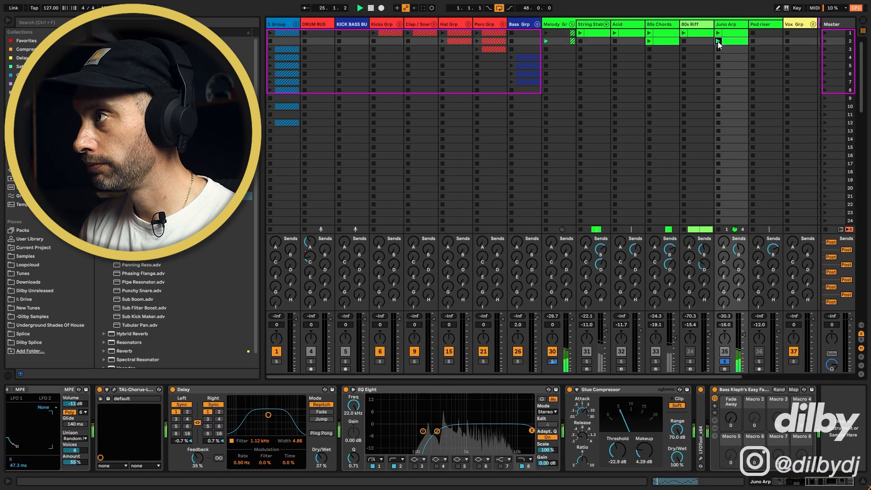
{"action": "left_click", "coordinate": [725, 361]}
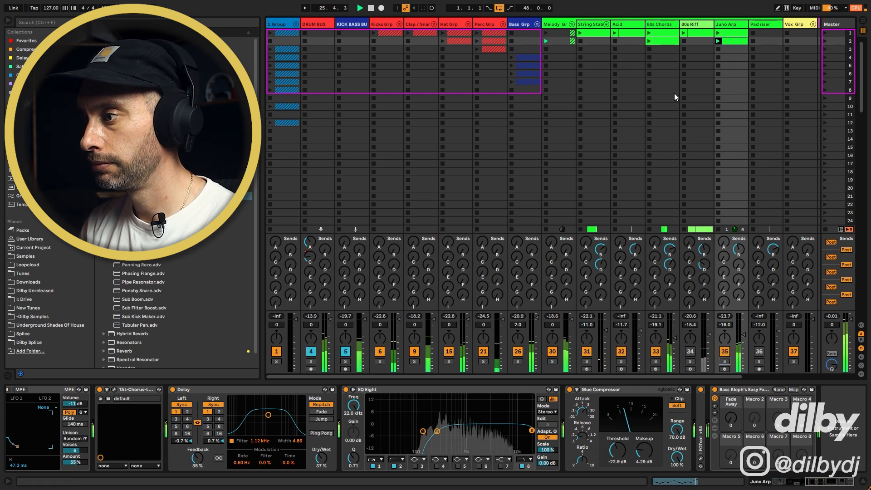
{"action": "left_click", "coordinate": [719, 33]}
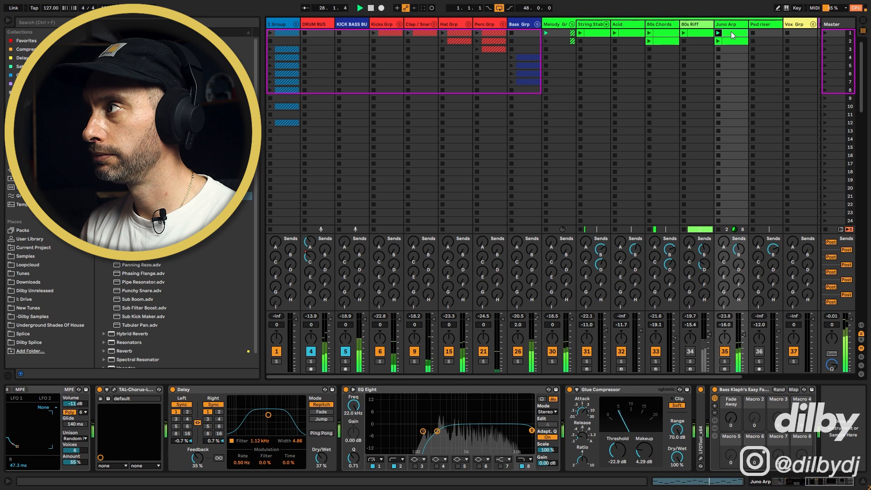
Stop playback, return to Arrangement View and put Juno Arp back on its arrangement clips
{"action": "key", "text": "space"}
{"action": "key", "text": "Tab"}
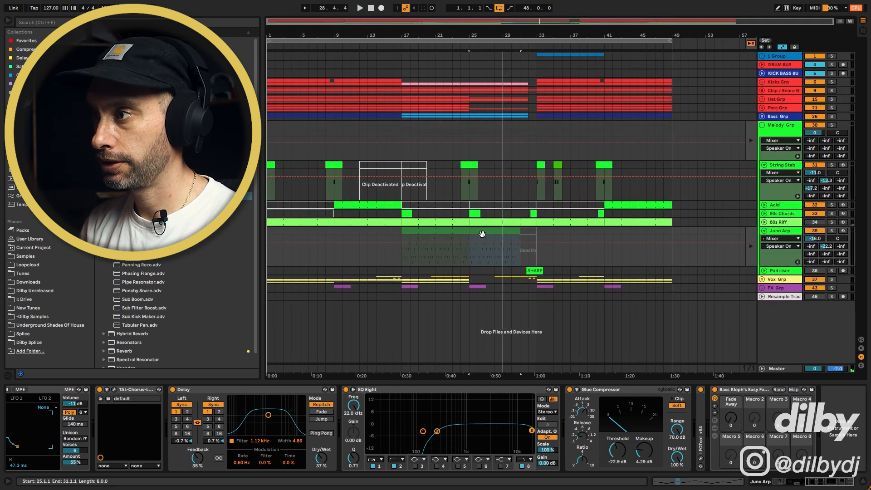
{"action": "left_click", "coordinate": [752, 246]}
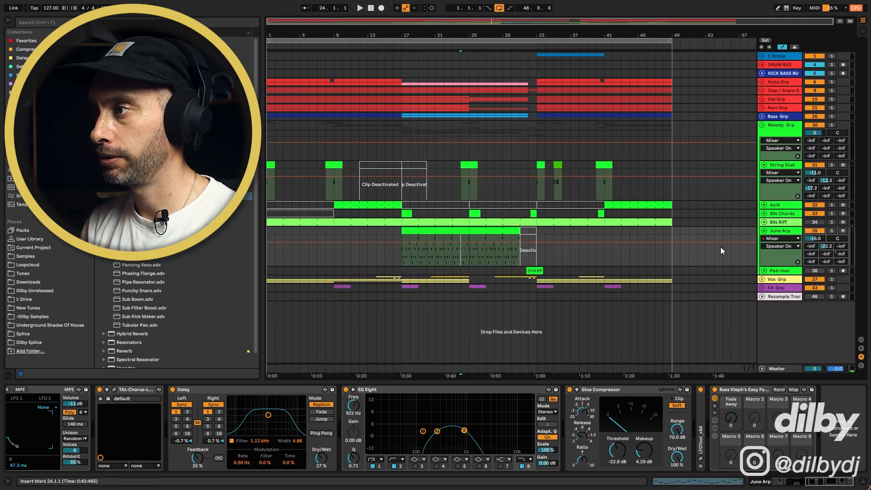
Unfold the Pad riser track and zoom in on its SHARP reverse loop clip near bars 31 to 33
{"action": "left_click", "coordinate": [538, 250]}
{"action": "left_click", "coordinate": [534, 270]}
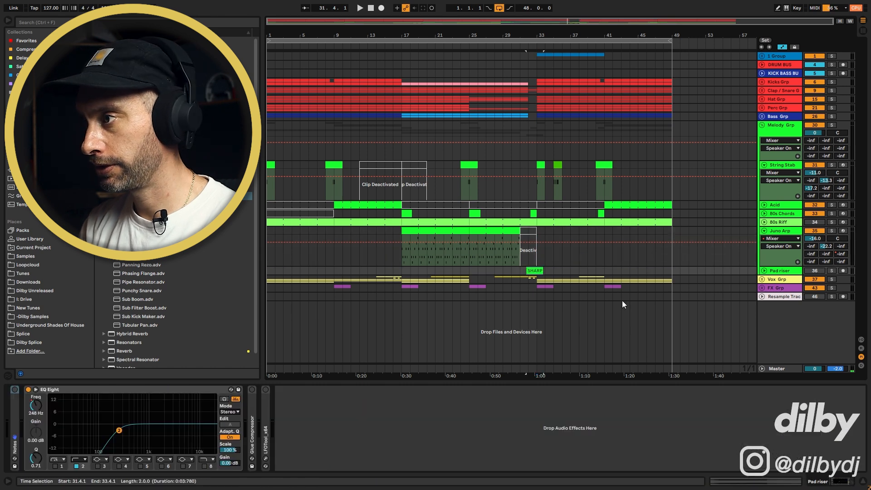
{"action": "left_click", "coordinate": [763, 271]}
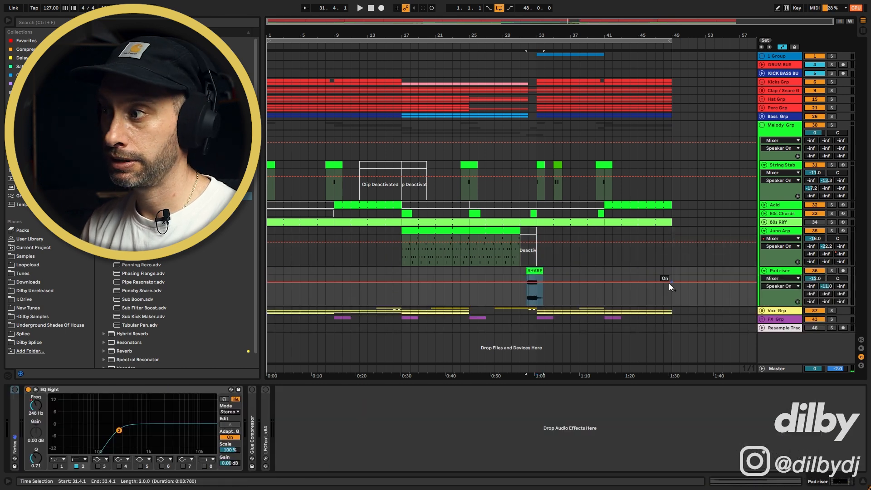
{"action": "scroll", "coordinate": [522, 297], "scroll_direction": "up", "scroll_amount": 5}
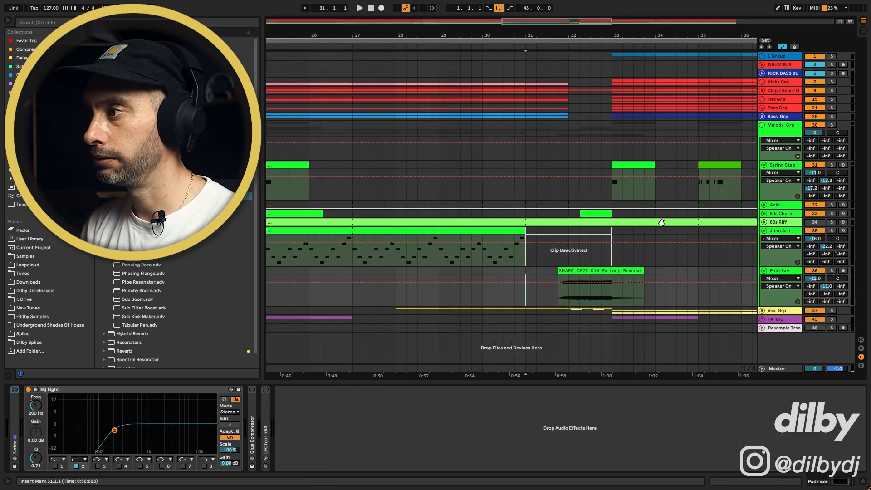
Solo Pad riser and play its reverse loop clip from 31.4.1
{"action": "left_click", "coordinate": [535, 298]}
{"action": "left_click", "coordinate": [608, 271]}
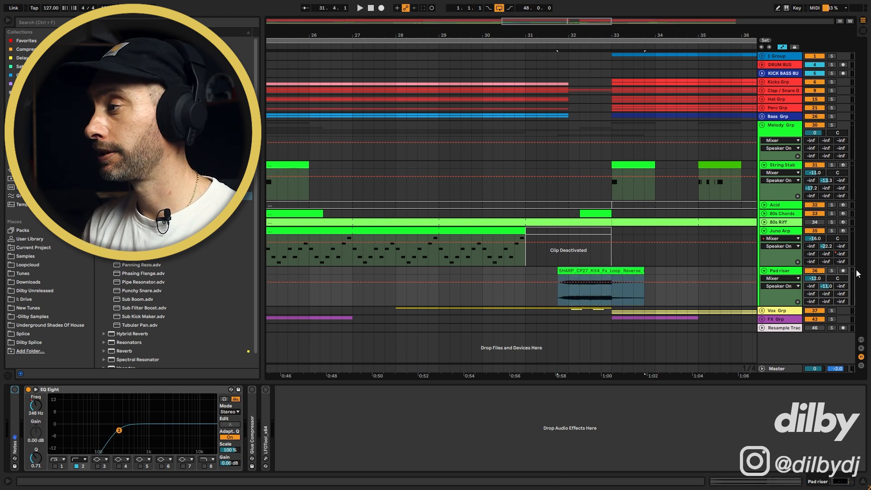
{"action": "left_click", "coordinate": [832, 271]}
{"action": "key", "text": "space"}
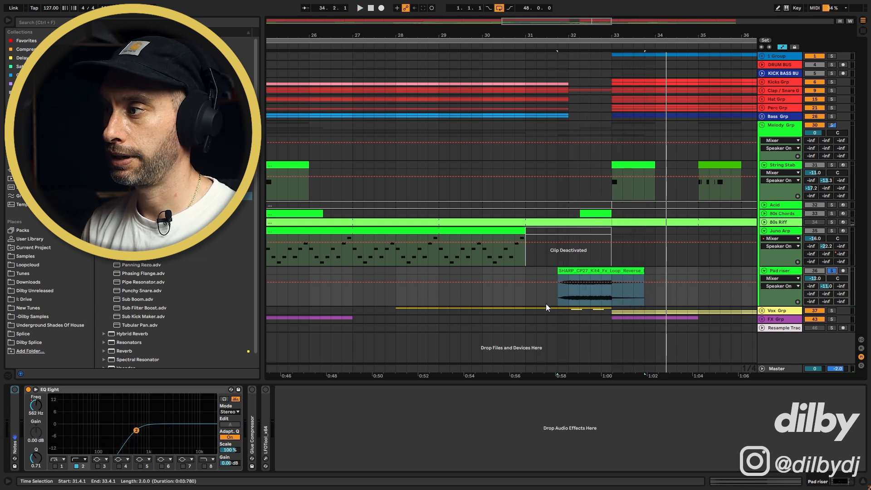
Unsolo Pad riser and play the full track from 27.1.1 into the riser
{"action": "left_click", "coordinate": [353, 291]}
{"action": "left_click", "coordinate": [832, 271]}
{"action": "key", "text": "space"}
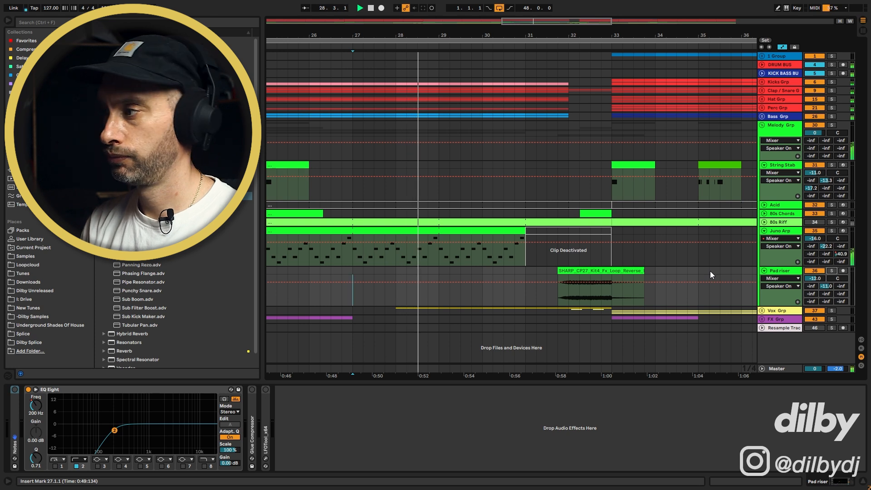
Expand the Vox Grp and look over its Main Vox, Vox Glitch and Breath clips during playback
{"action": "left_click", "coordinate": [762, 311]}
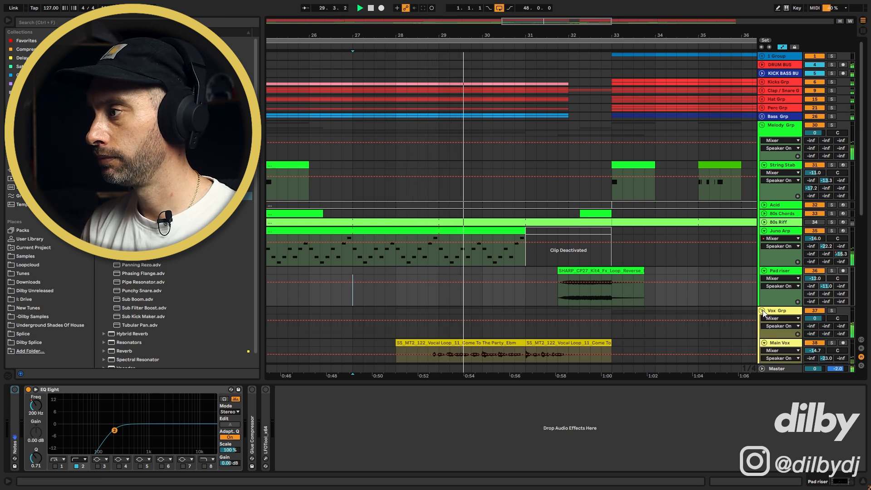
{"action": "scroll", "coordinate": [765, 272], "scroll_direction": "down", "scroll_amount": 4}
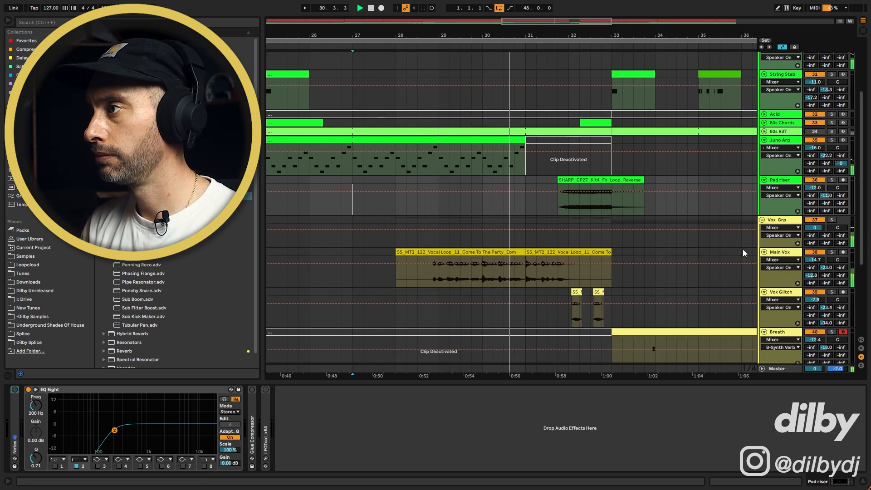
{"action": "scroll", "coordinate": [710, 217], "scroll_direction": "up", "scroll_amount": 4}
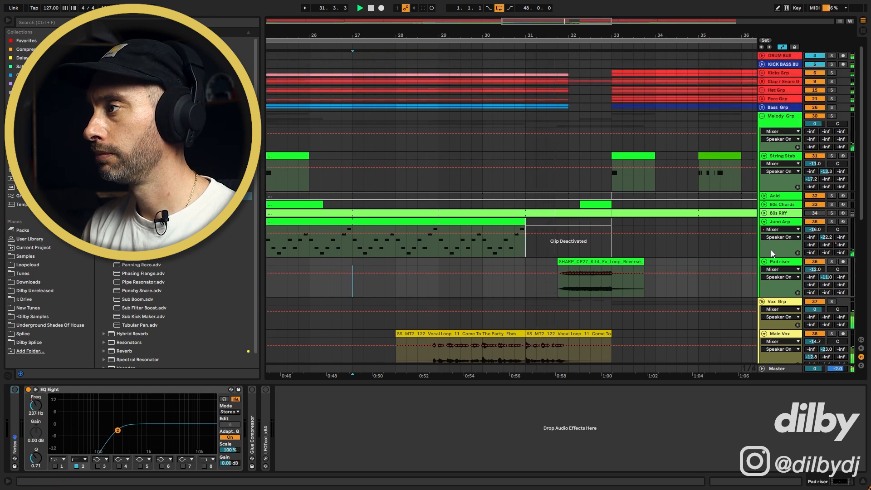
{"action": "scroll", "coordinate": [772, 250], "scroll_direction": "up", "scroll_amount": 1}
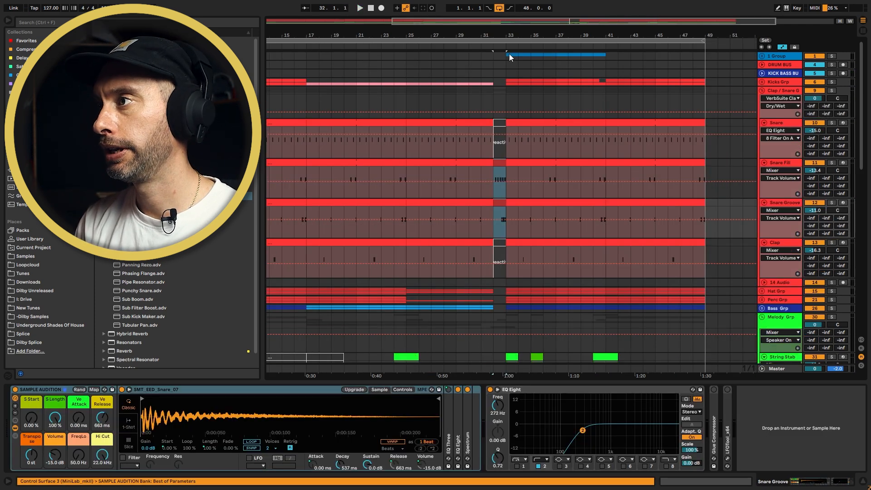
Open the Snare Fill clip at bar 32 to examine its note pattern, check Snare Groove at the same spot, and fold the snare group
{"action": "left_click", "coordinate": [494, 66]}
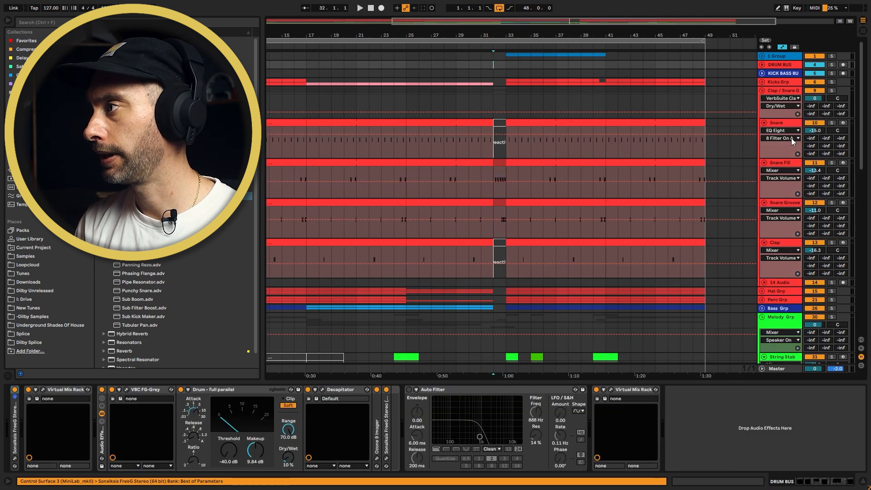
{"action": "left_click", "coordinate": [498, 175]}
{"action": "double_click", "coordinate": [497, 175]}
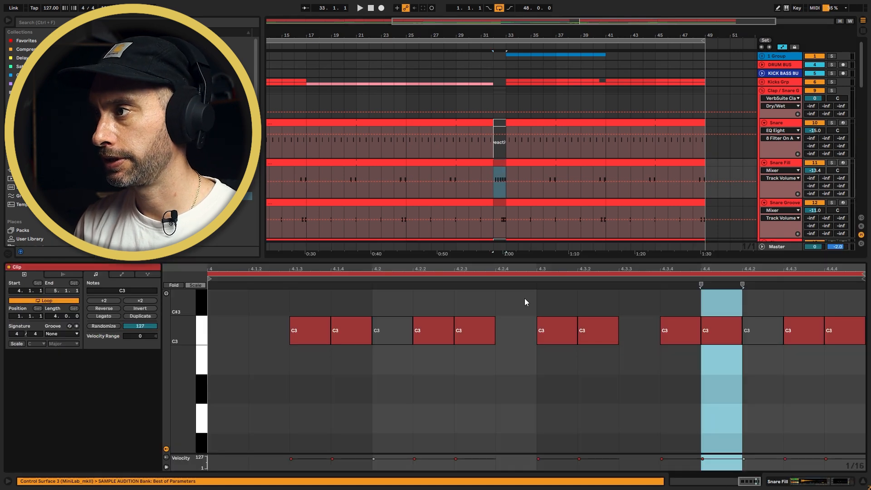
{"action": "left_click", "coordinate": [500, 220]}
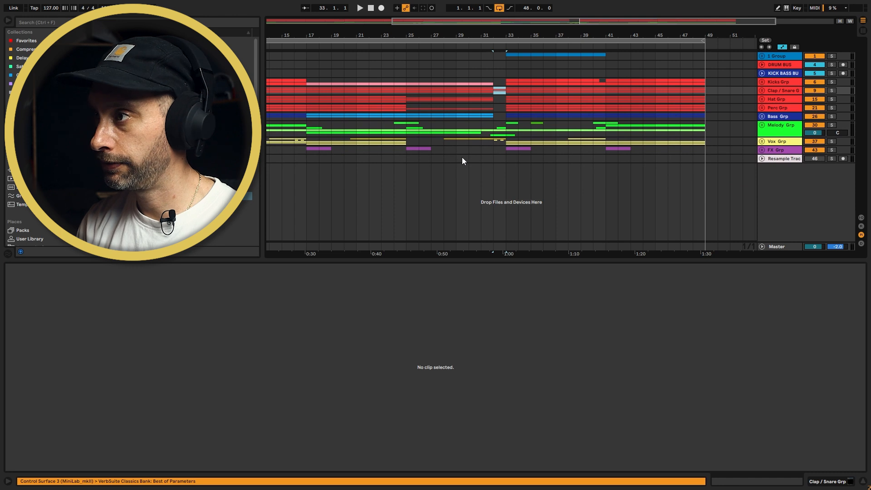
Mark the transition from bar 30 to bar 36 on the Resample Track
{"action": "left_click", "coordinate": [462, 159]}
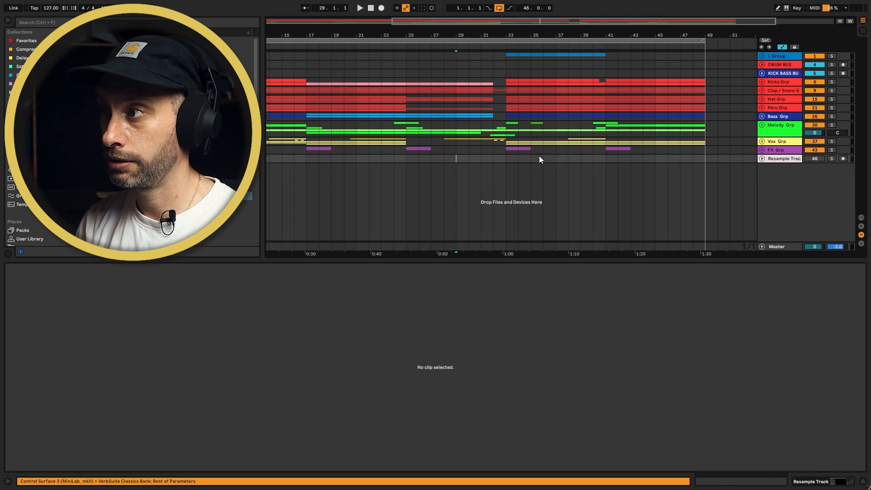
{"action": "left_click_drag", "start_coordinate": [539, 158], "coordinate": [463, 159]}
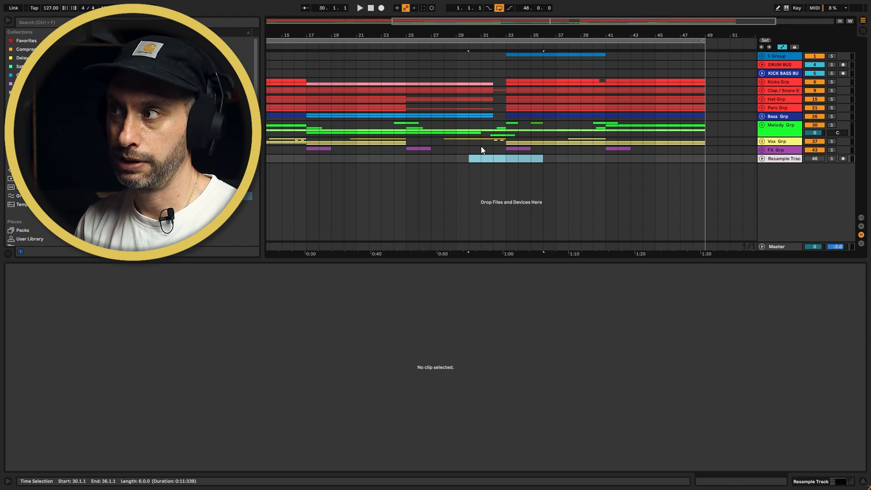
{"action": "left_click_drag", "start_coordinate": [459, 159], "coordinate": [480, 159]}
{"action": "key", "text": "minus"}
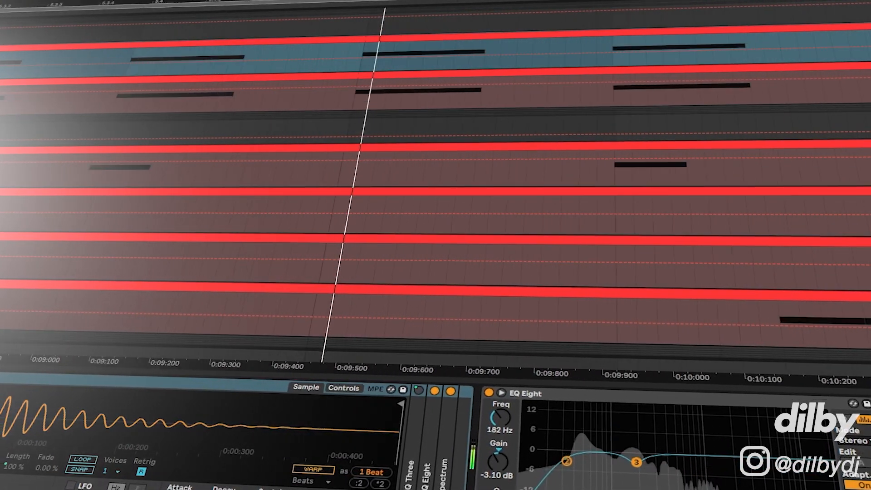
Look down through the drum and percussion tracks' note patterns and the clap sample's device chain during playback
{"action": "key", "text": "Down"}
{"action": "key", "text": "Down"}
{"action": "key", "text": "Down"}
{"action": "key", "text": "Down"}
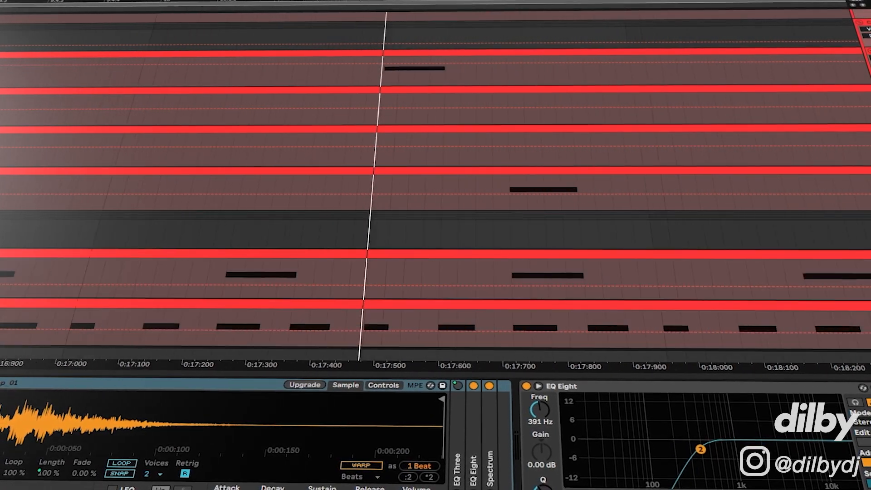
{"action": "scroll", "coordinate": [436, 186], "scroll_direction": "down", "scroll_amount": 2}
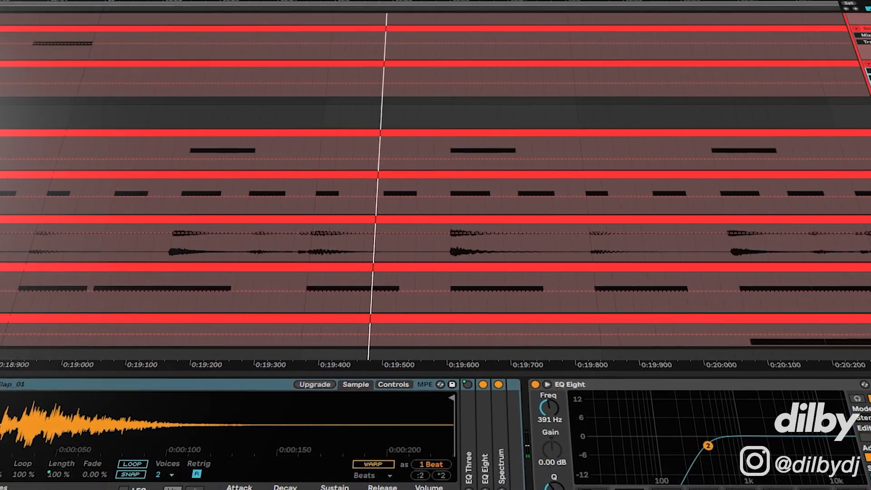